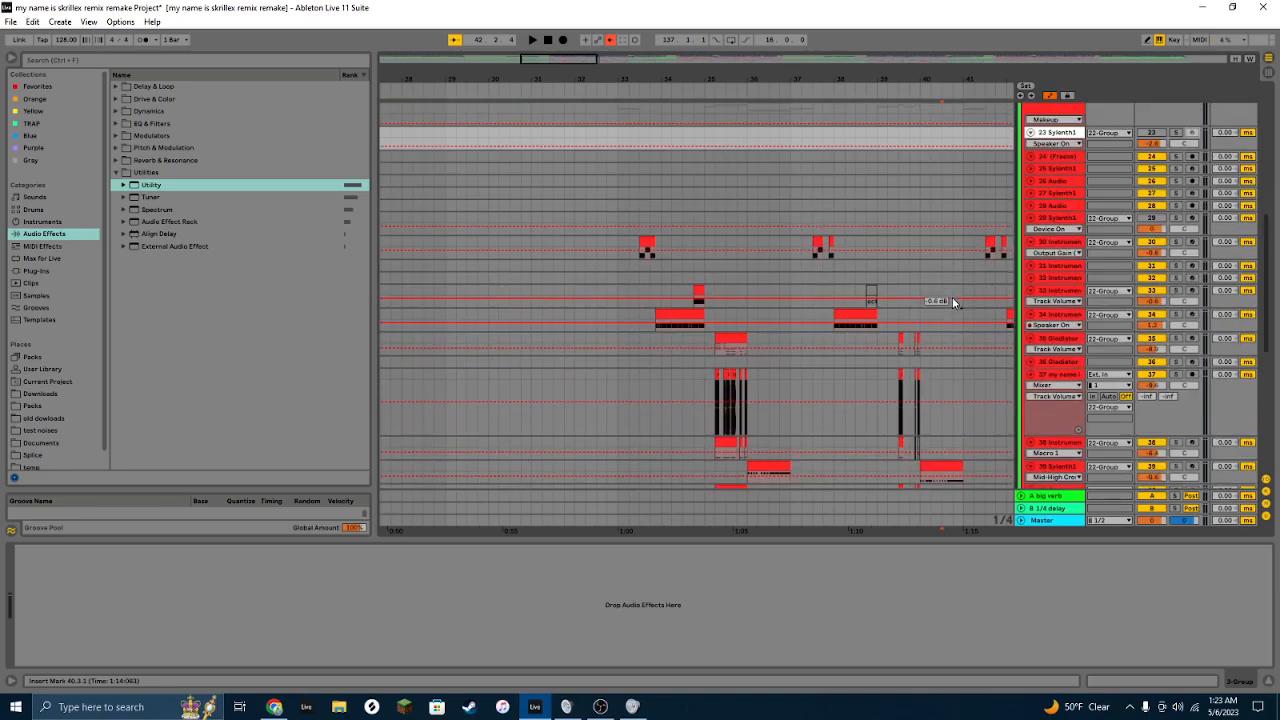
pyautogui.scroll(-2, 738, 190)
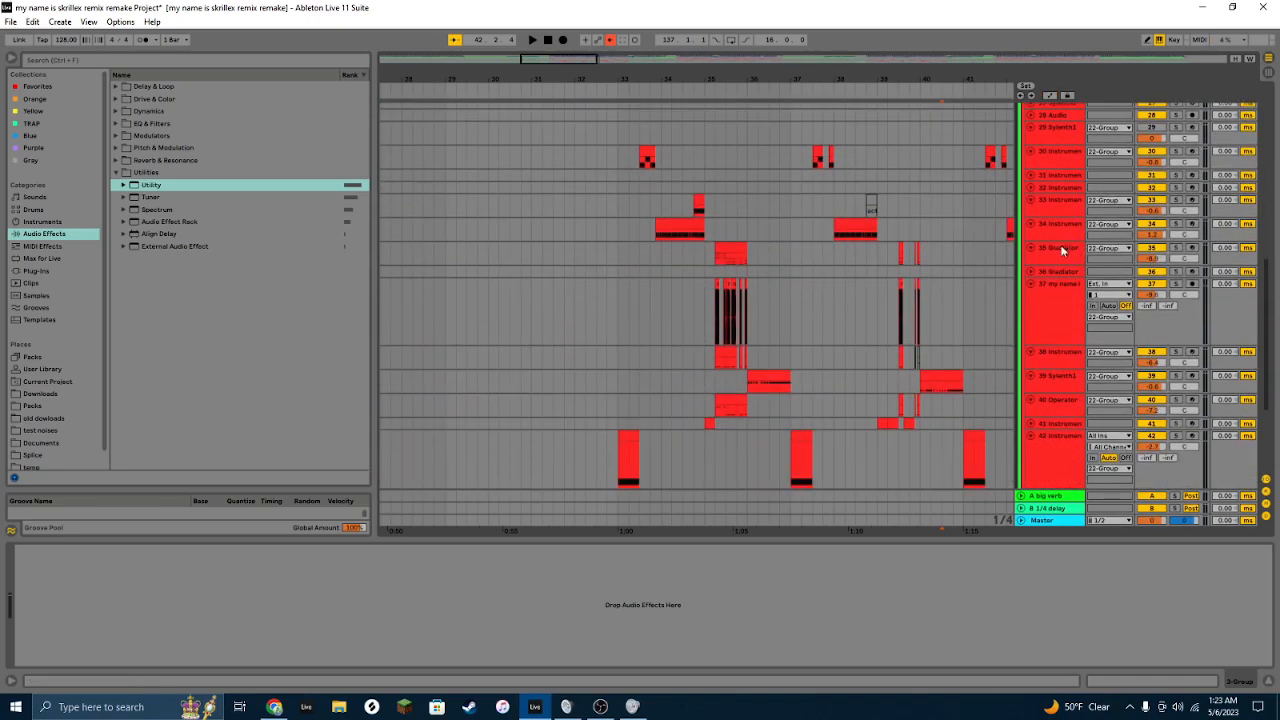
# Step: Scroll through the arrangement tracks and start playback from the clip on the Instrument track
pyautogui.scroll(1, 960, 330)
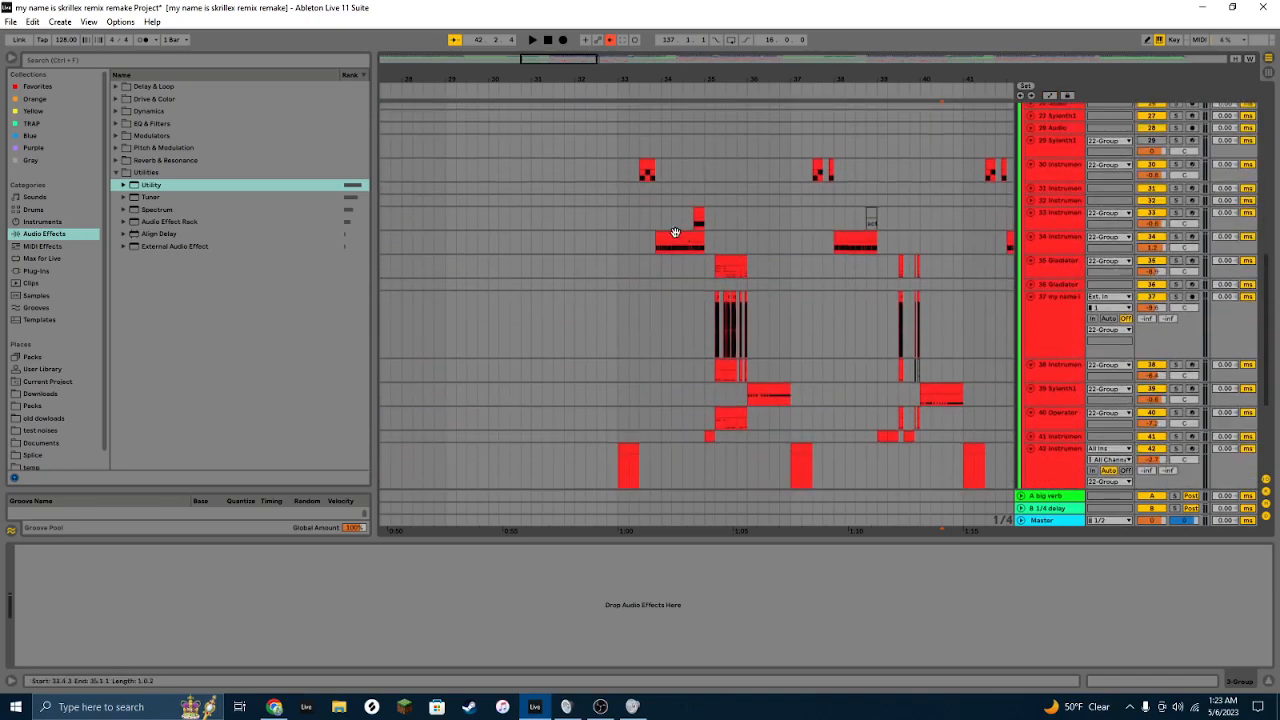
pyautogui.click(628, 218)
pyautogui.press('space')
# Step: Play the section starting from the clip on track 34 Instrument to audition it
pyautogui.scroll(-2, 870, 234)
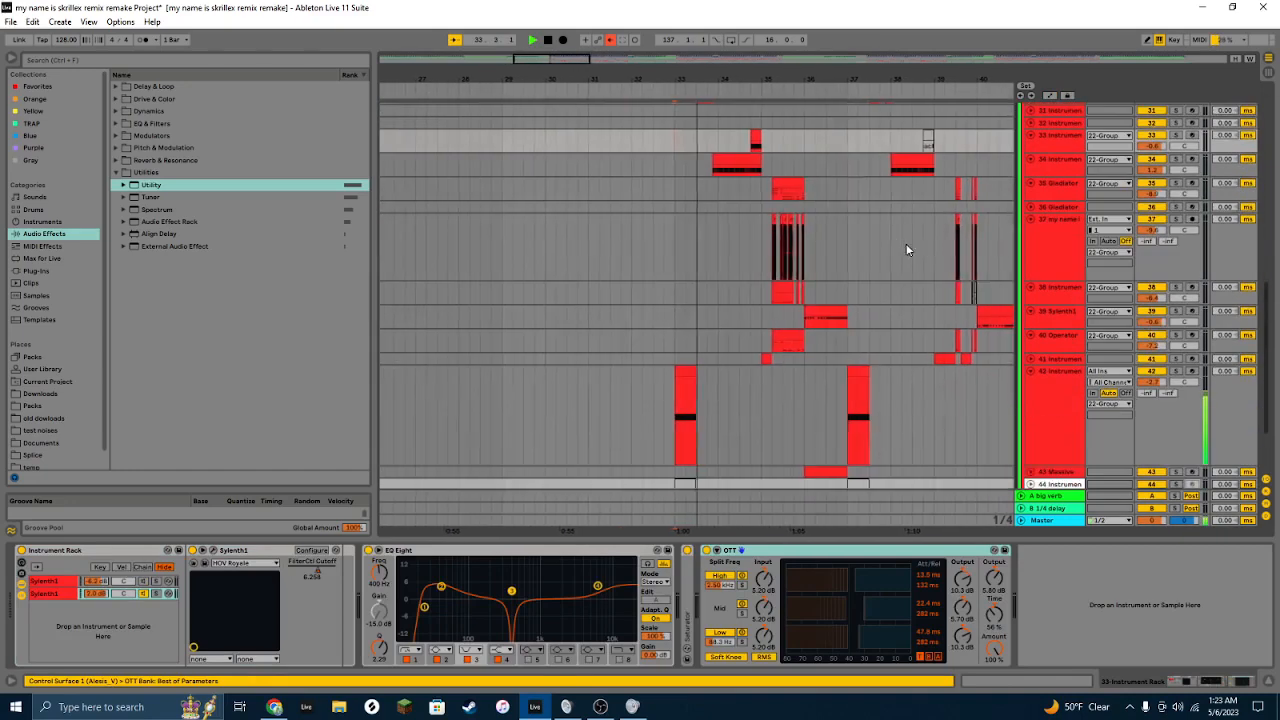
pyautogui.scroll(2, 963, 251)
pyautogui.press('Down')
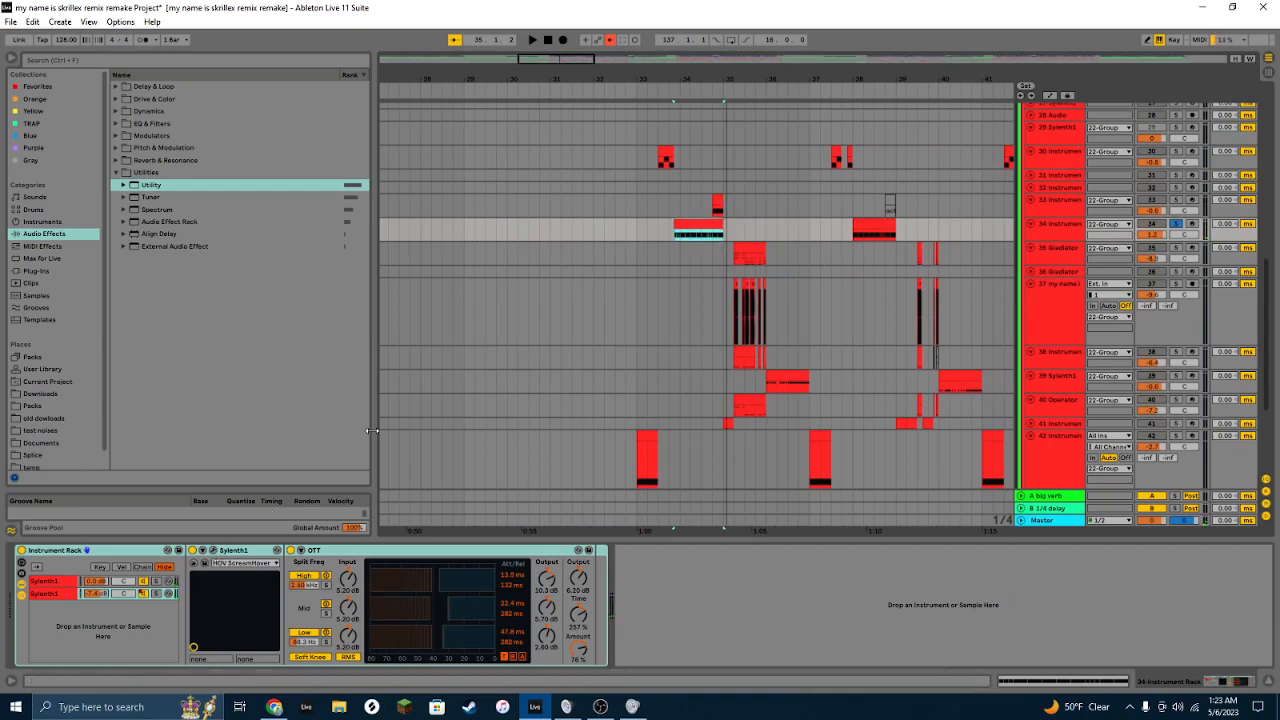
pyautogui.click(681, 222)
pyautogui.press('space')
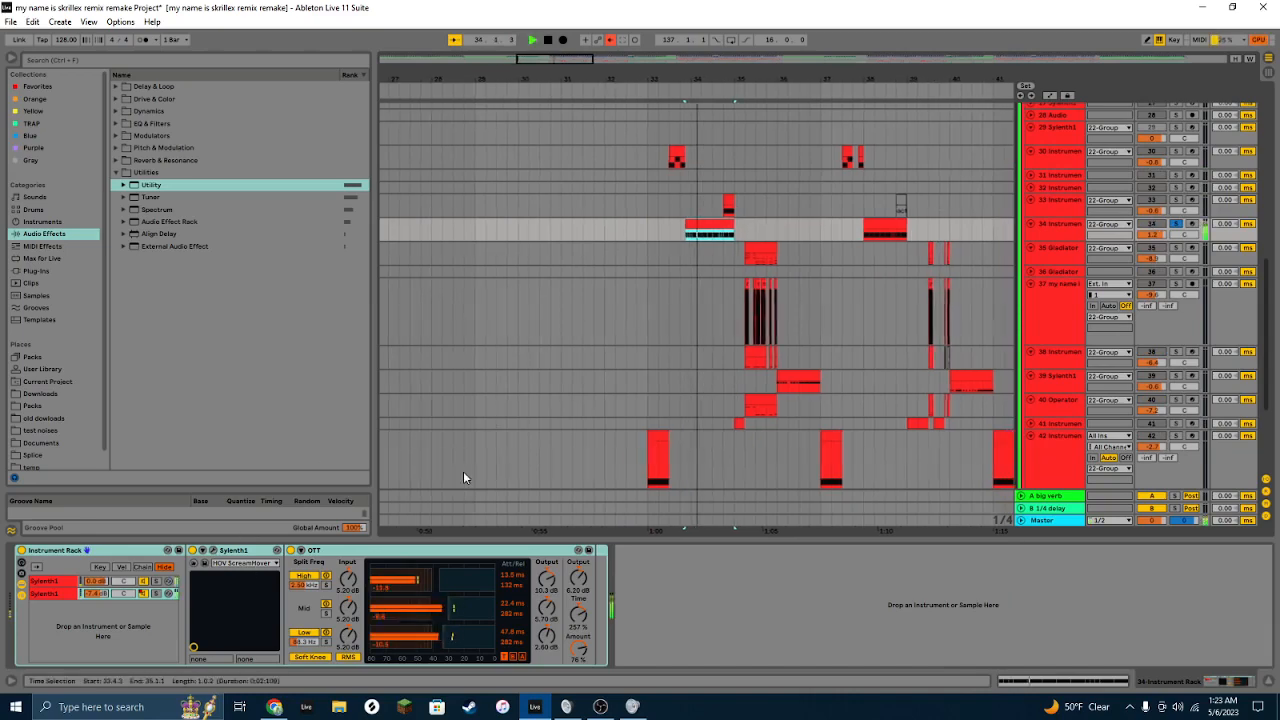
# Step: Open the first Sylenth1 chain's plug-in window in track 34's Instrument Rack to inspect the patch, then close it
pyautogui.click(156, 581)
pyautogui.click(211, 550)
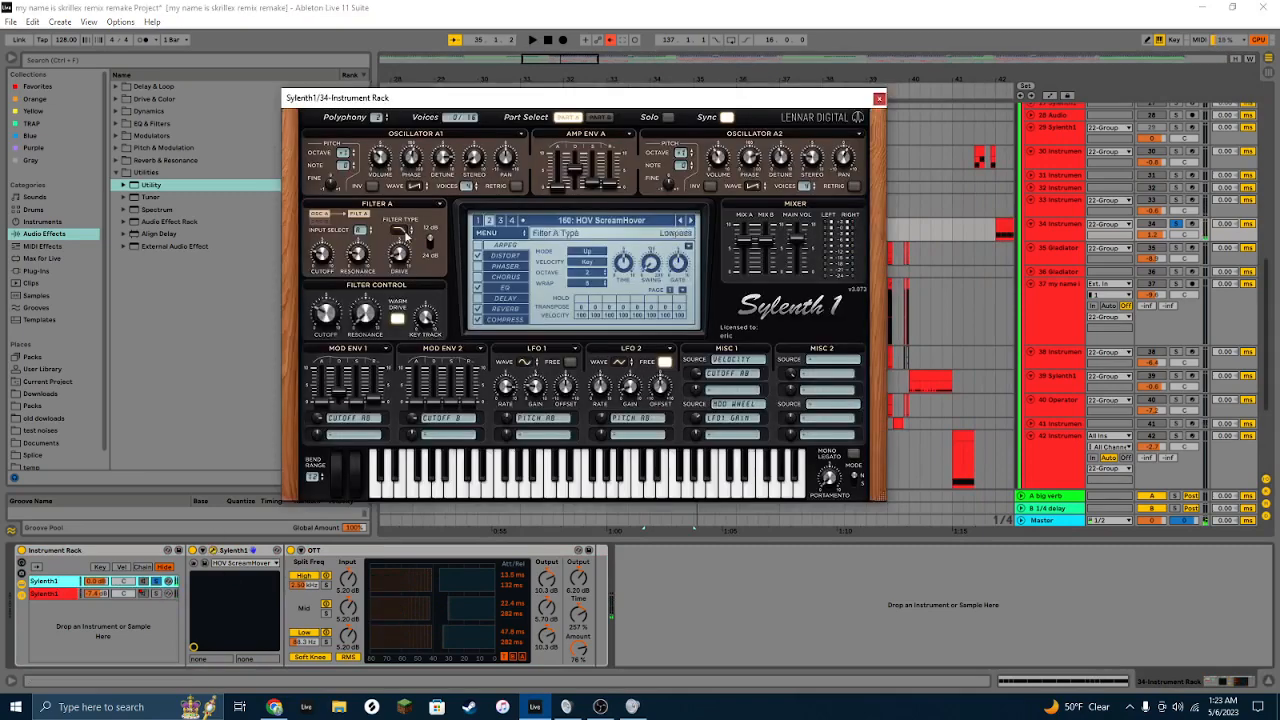
pyautogui.click(879, 100)
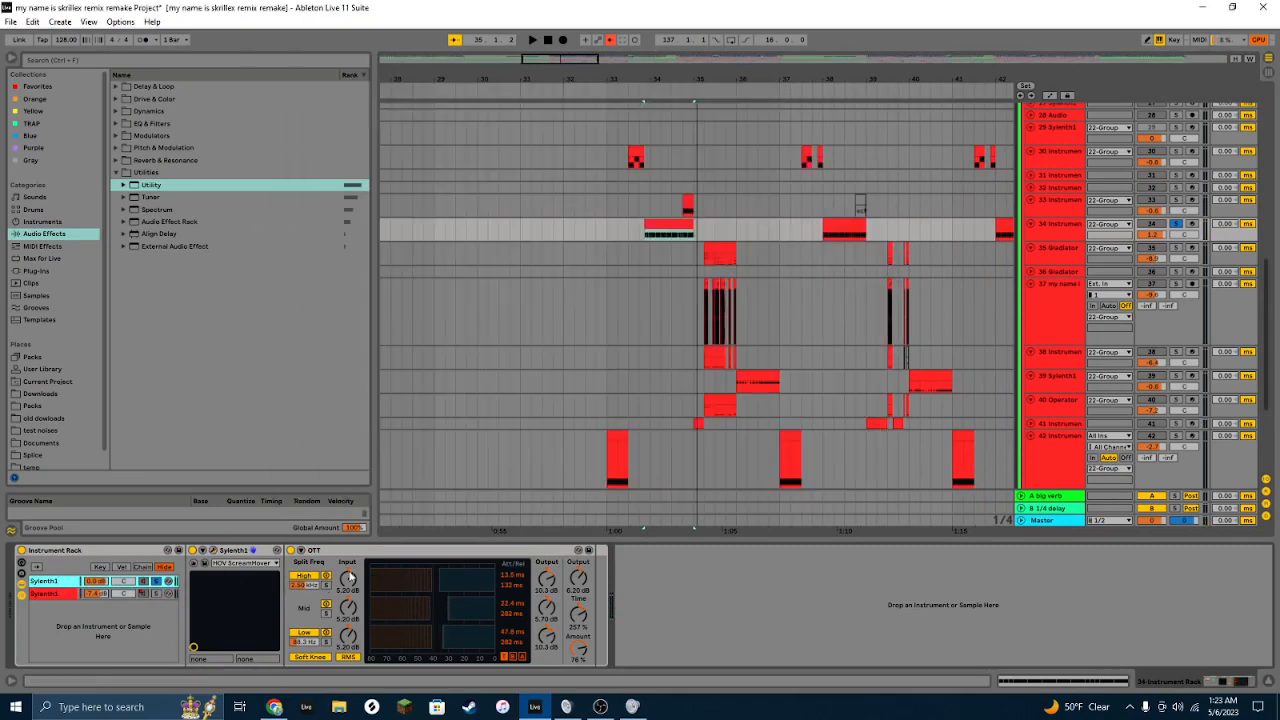
# Step: Reopen the first chain's Sylenth1 window, stop playback and close the window again
pyautogui.click(214, 551)
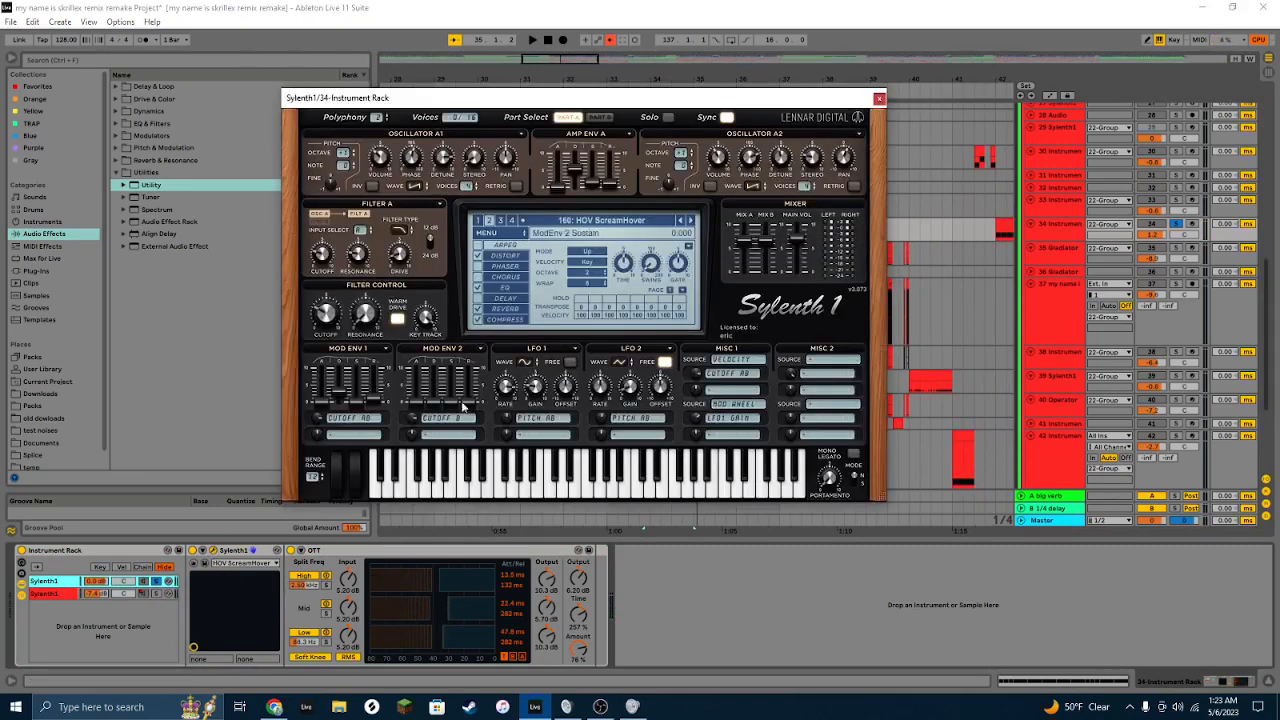
pyautogui.press('space')
pyautogui.click(879, 100)
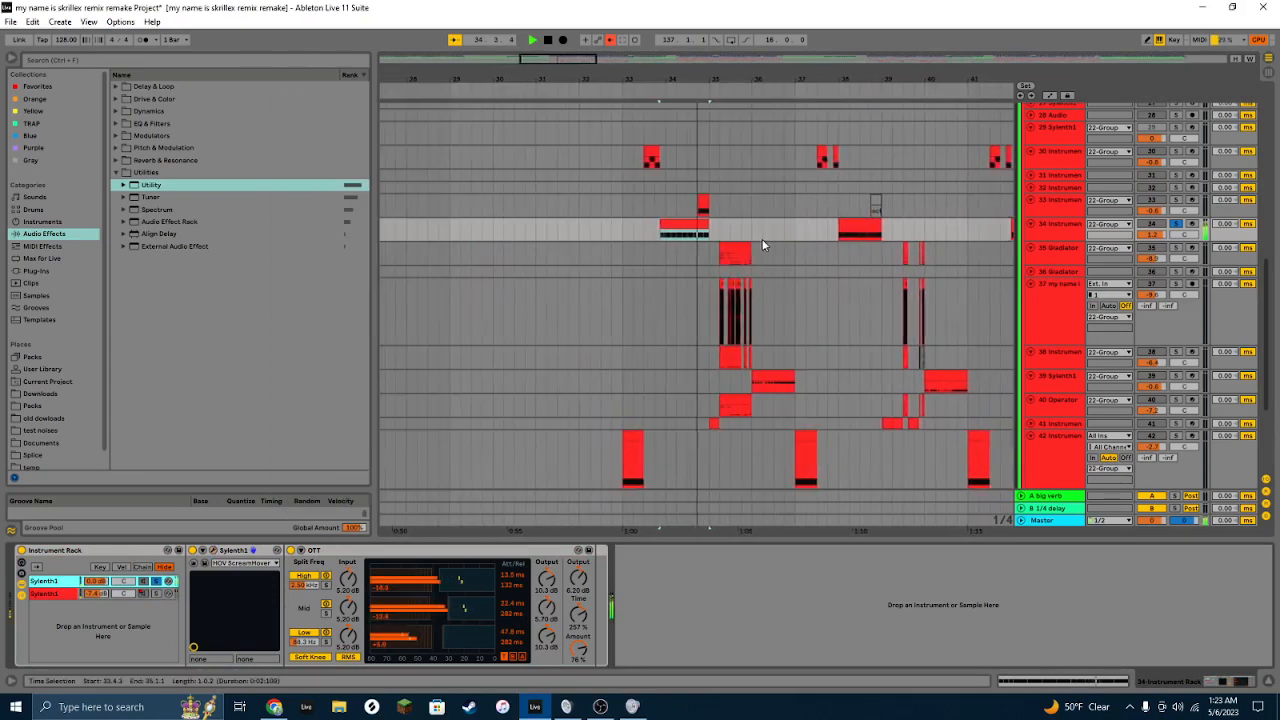
# Step: Open the second chain's Sylenth1 window and inspect its Part A and Part B settings, then close it
pyautogui.click(98, 594)
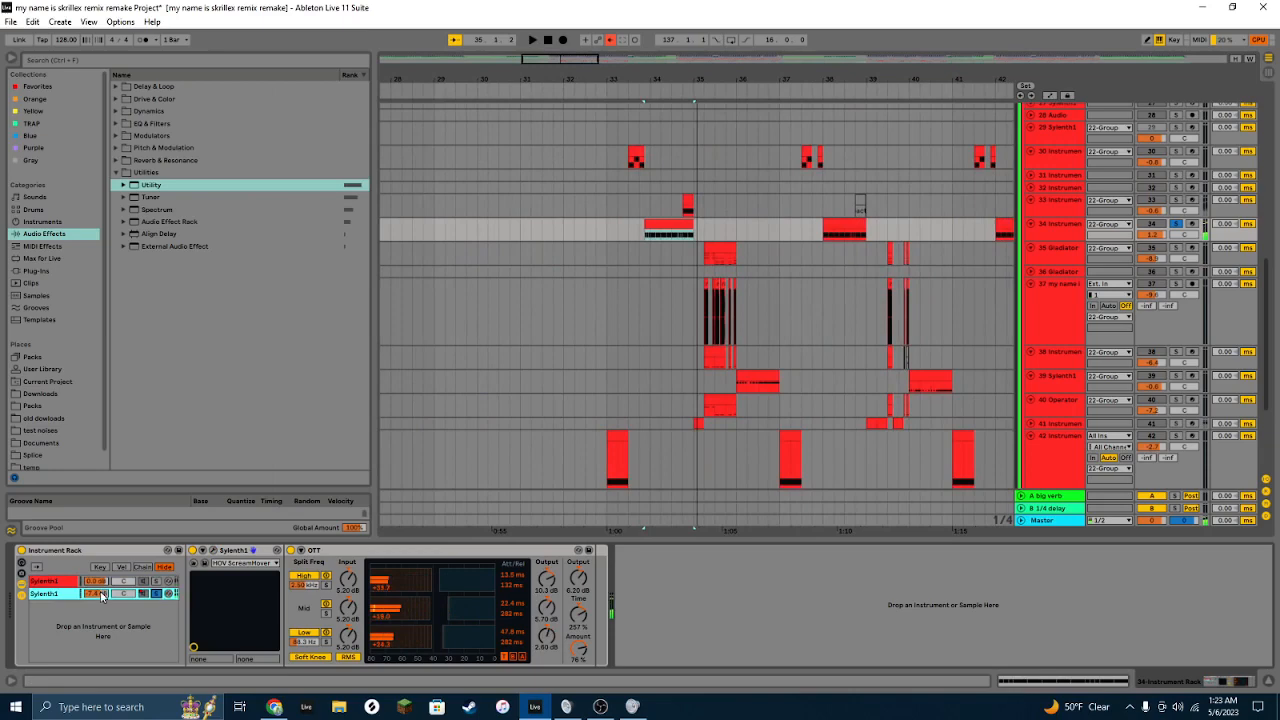
pyautogui.click(213, 550)
pyautogui.click(481, 225)
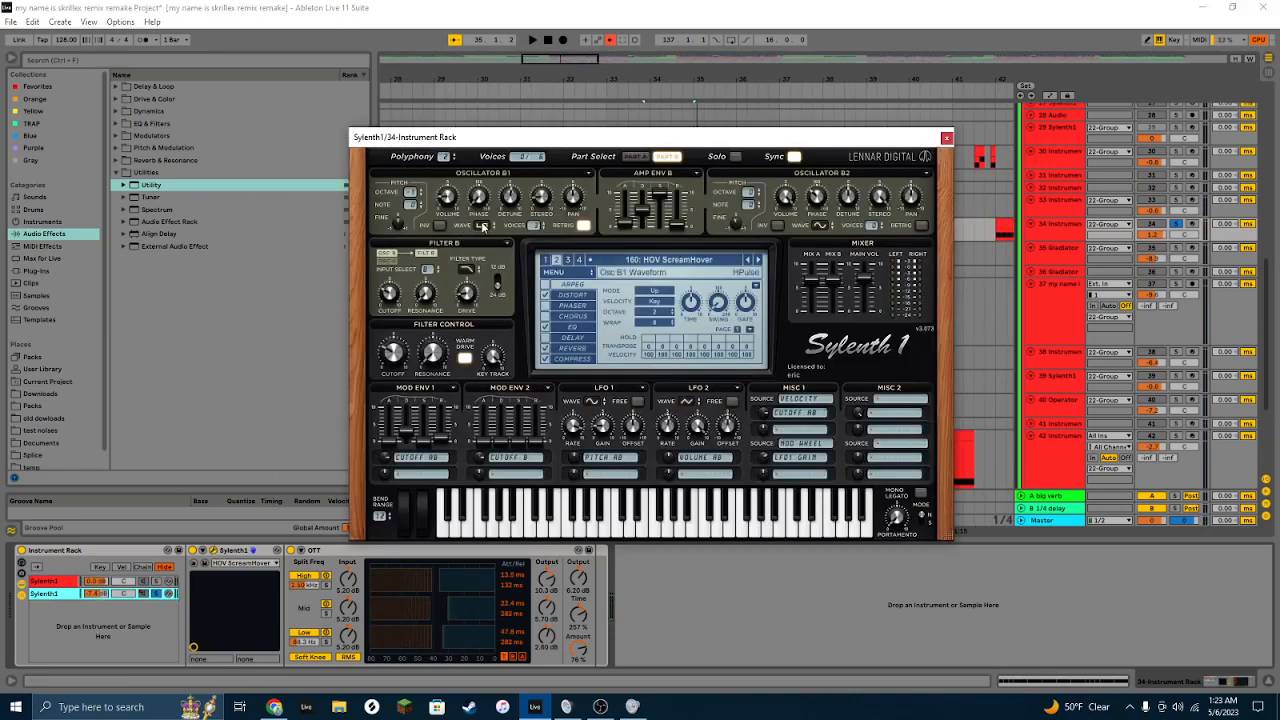
pyautogui.click(641, 156)
pyautogui.click(637, 156)
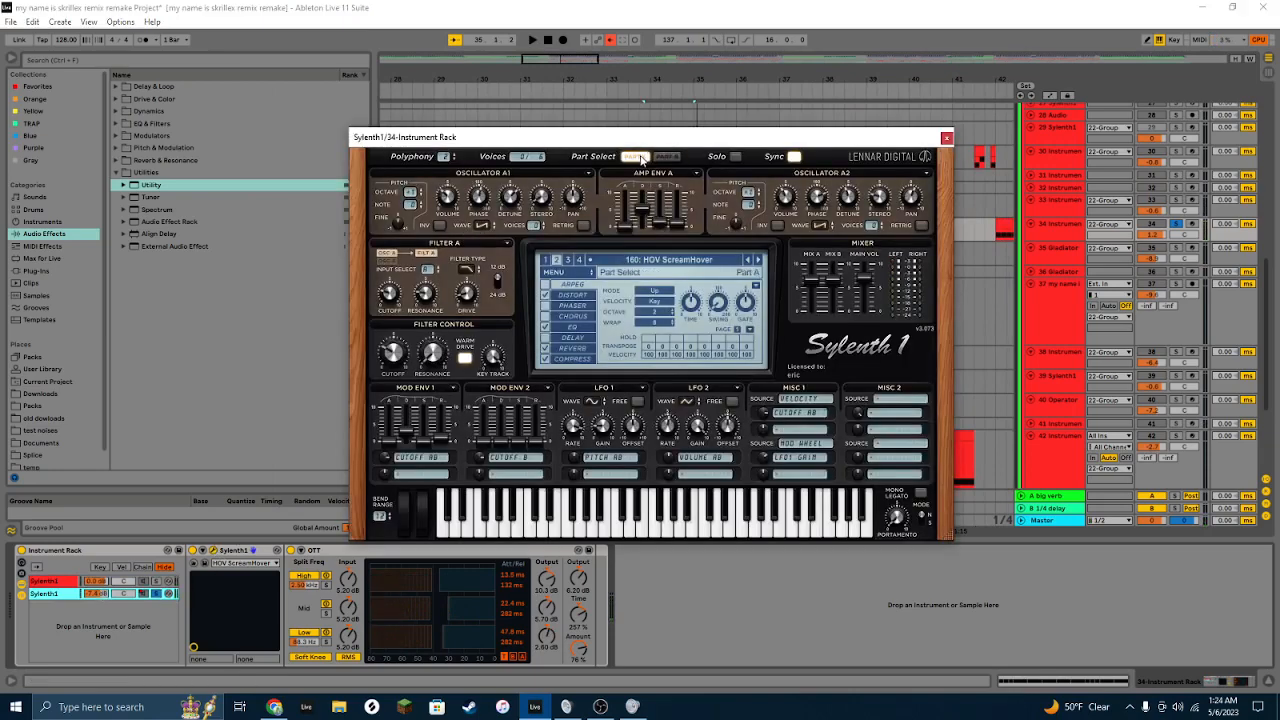
pyautogui.click(667, 157)
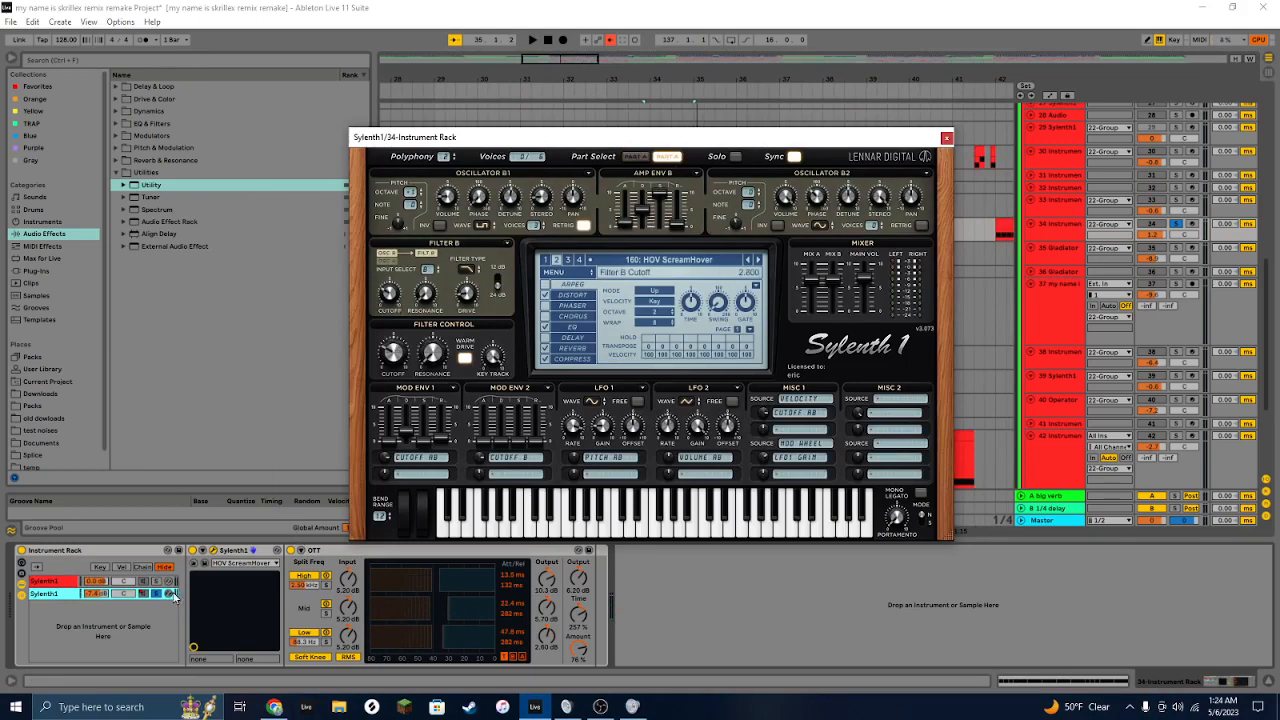
pyautogui.click(157, 594)
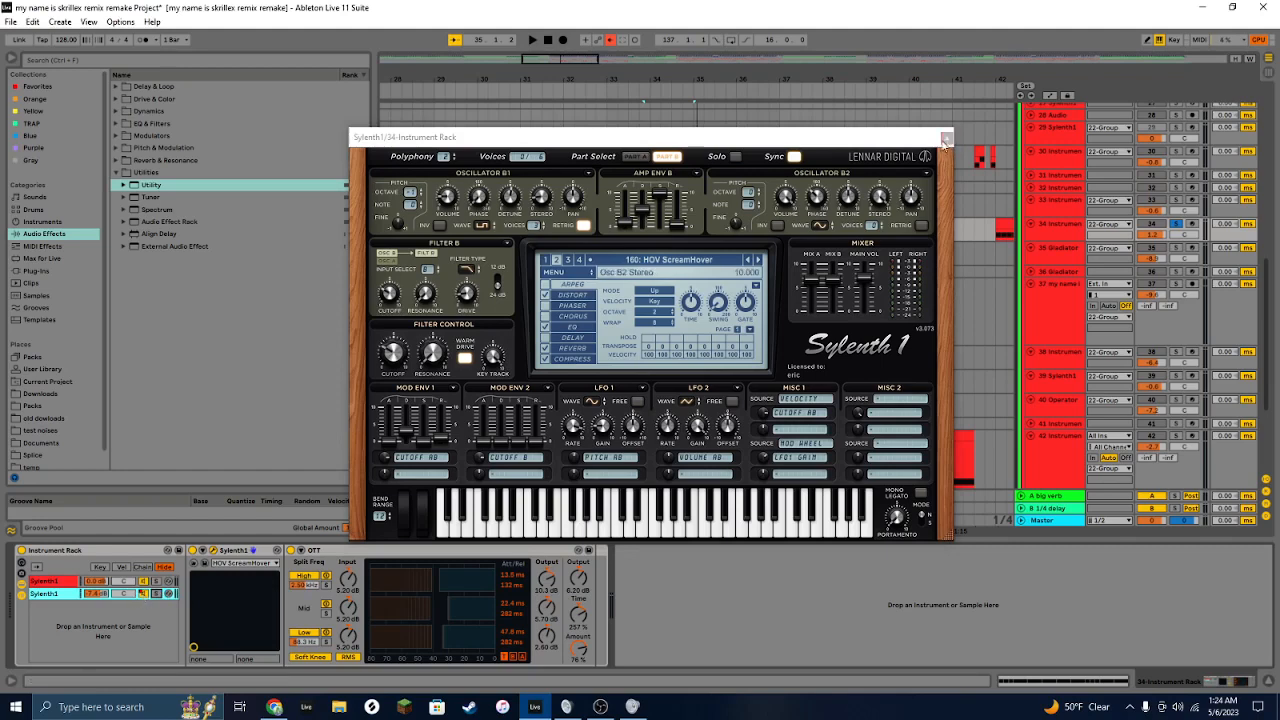
pyautogui.click(946, 137)
# Step: Scroll the arrangement to later bars and play the track 34 section again from its clip
pyautogui.hscroll(5, 943, 137)
pyautogui.moveTo(571, 79); pyautogui.dragTo(571, 20)
pyautogui.press('space')
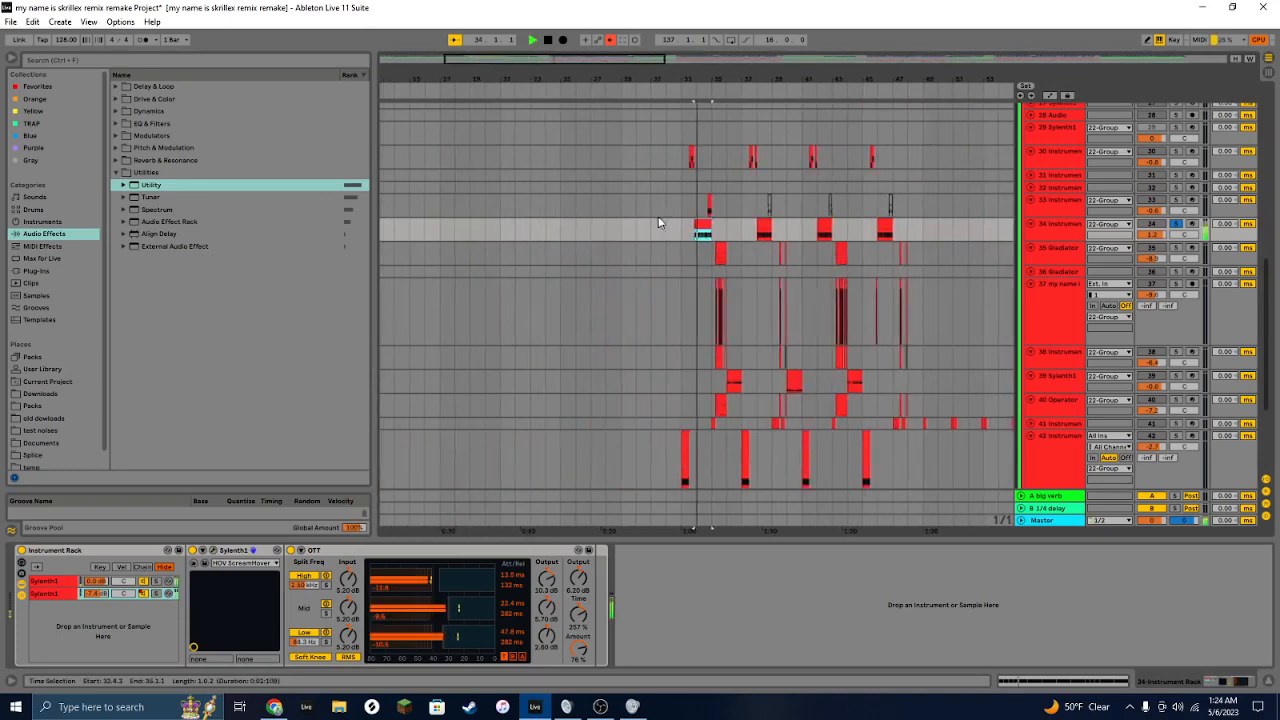
pyautogui.moveTo(607, 59); pyautogui.dragTo(742, 62)
pyautogui.press('space')
pyautogui.click(673, 220)
pyautogui.press('space')
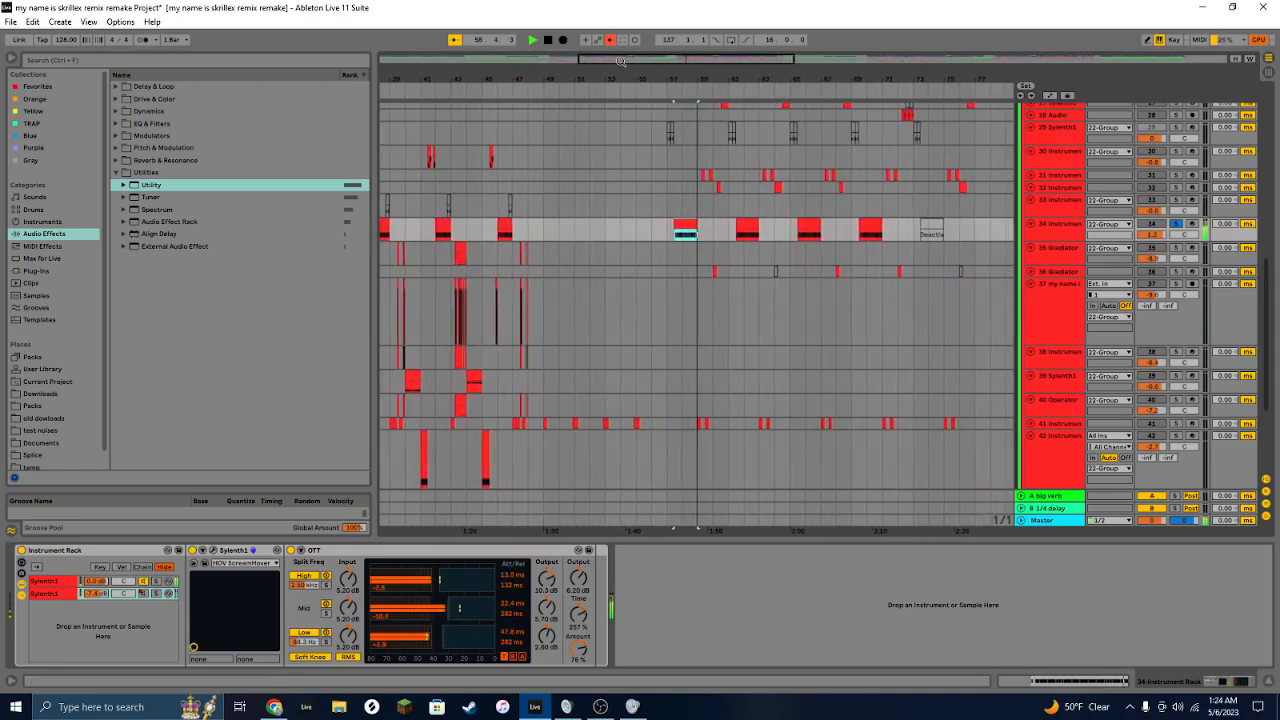
# Step: Return to bar 33, solo track 33 and play from its clip
pyautogui.moveTo(683, 59); pyautogui.dragTo(629, 179)
pyautogui.click(672, 204)
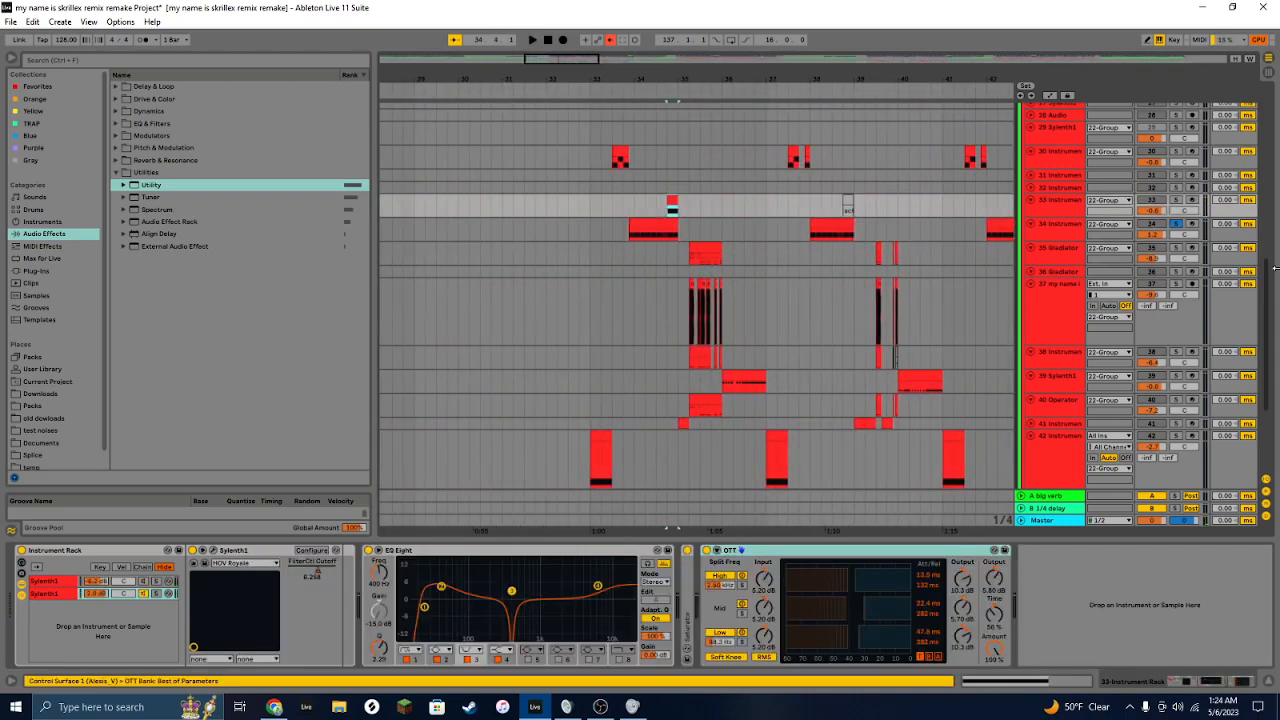
pyautogui.click(1178, 201)
pyautogui.press('space')
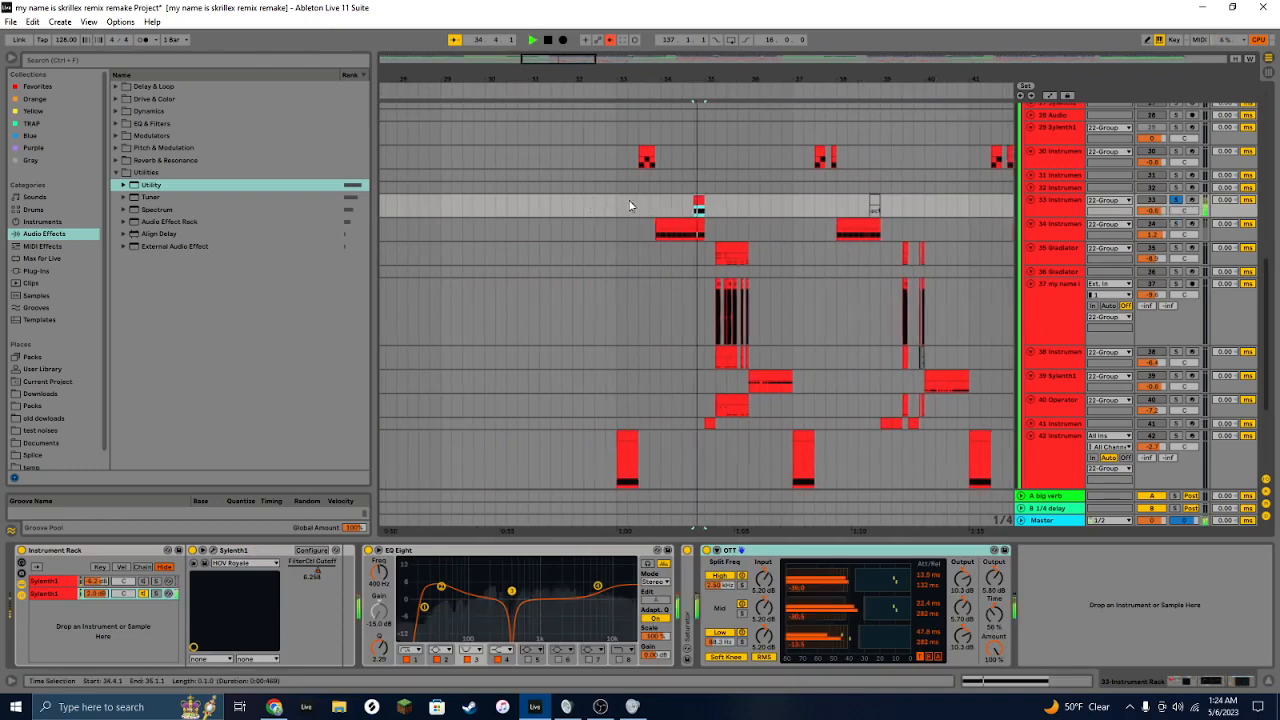
# Step: Solo track 34 as well and play from its clip, then stop playback
pyautogui.press('space')
pyautogui.keyDown('ctrl'); pyautogui.click(1177, 225); pyautogui.keyUp('ctrl')
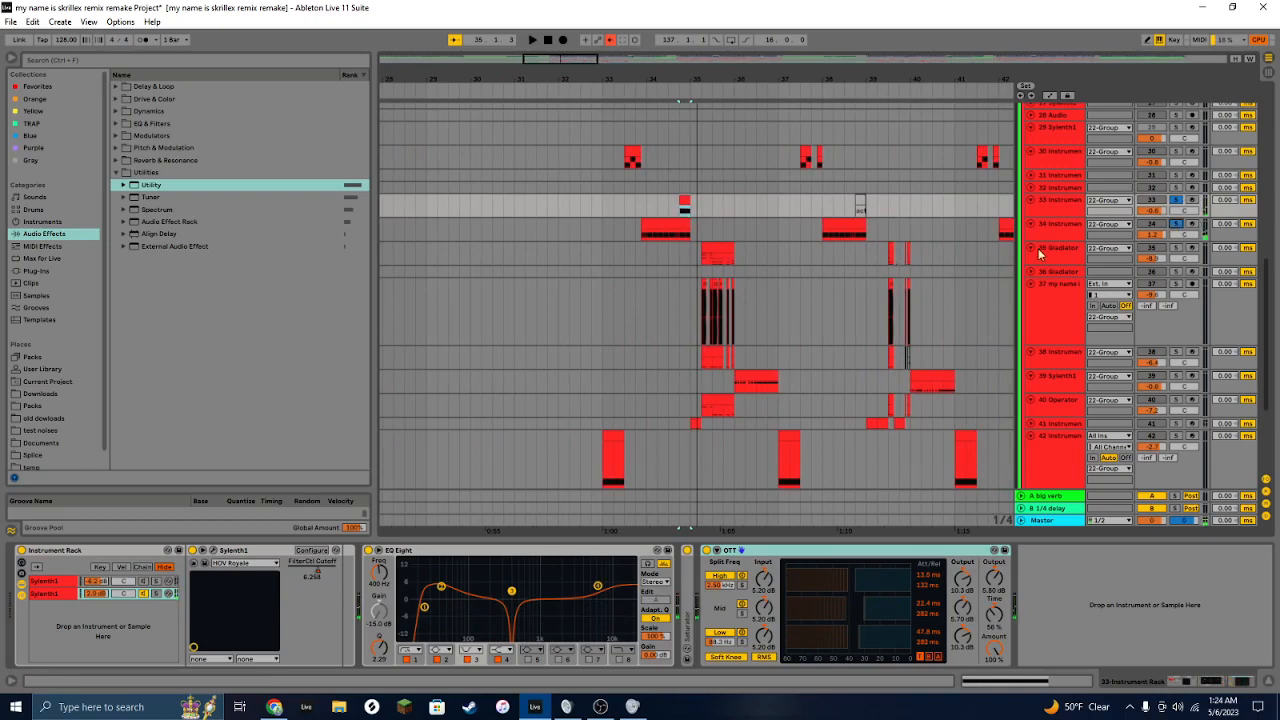
pyautogui.click(672, 229)
pyautogui.press('space')
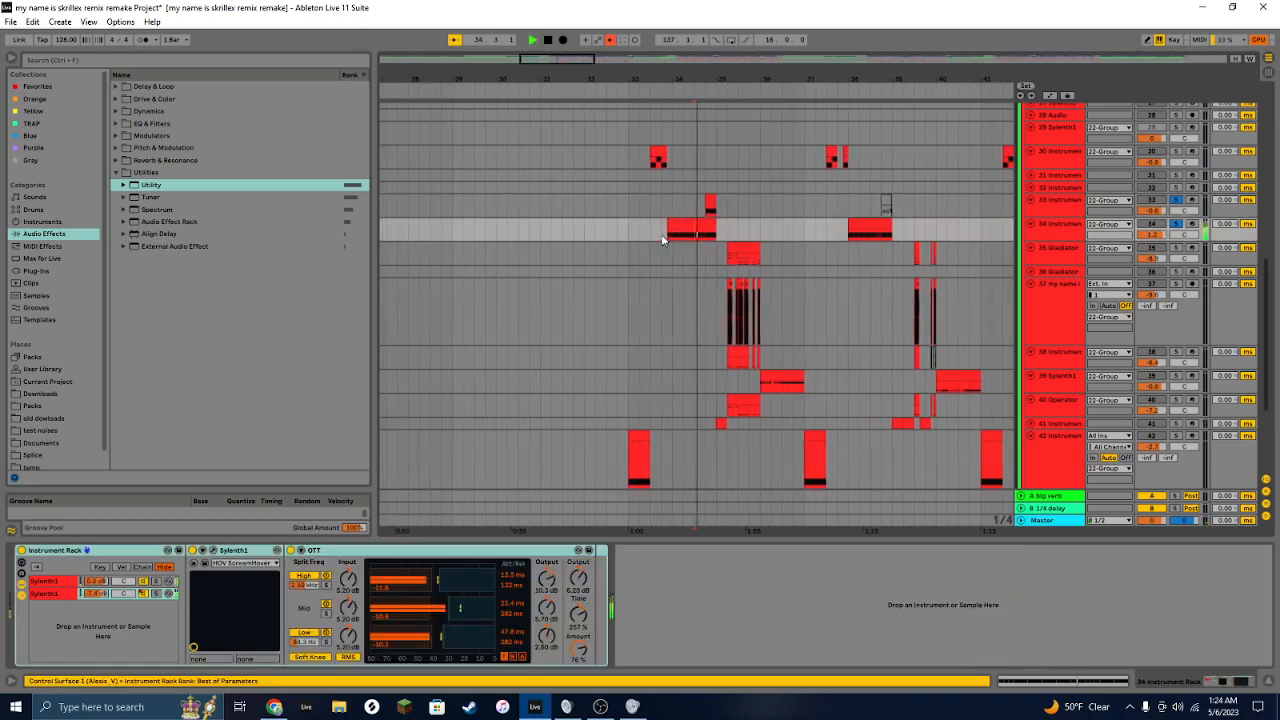
pyautogui.press('space')
# Step: Inspect track 33's Sylenth1 patch, then collapse its EQ Eight and expand the Saturator device
pyautogui.click(1062, 202)
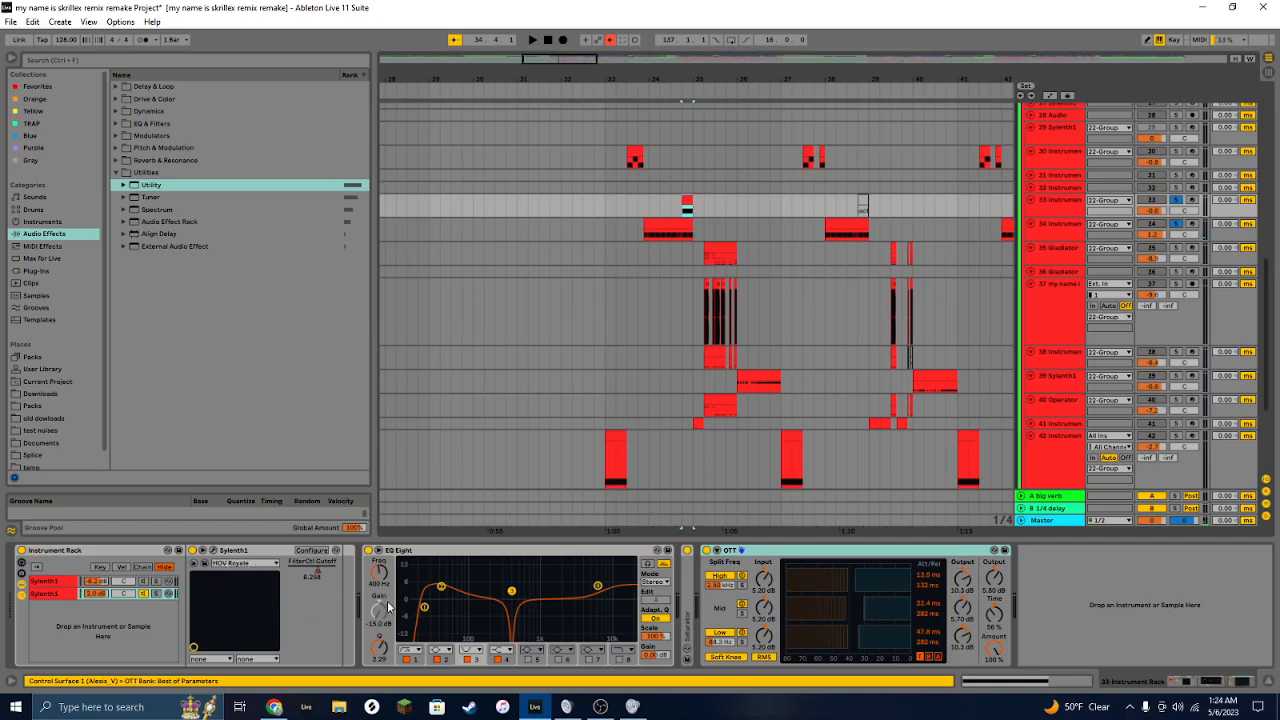
pyautogui.click(216, 551)
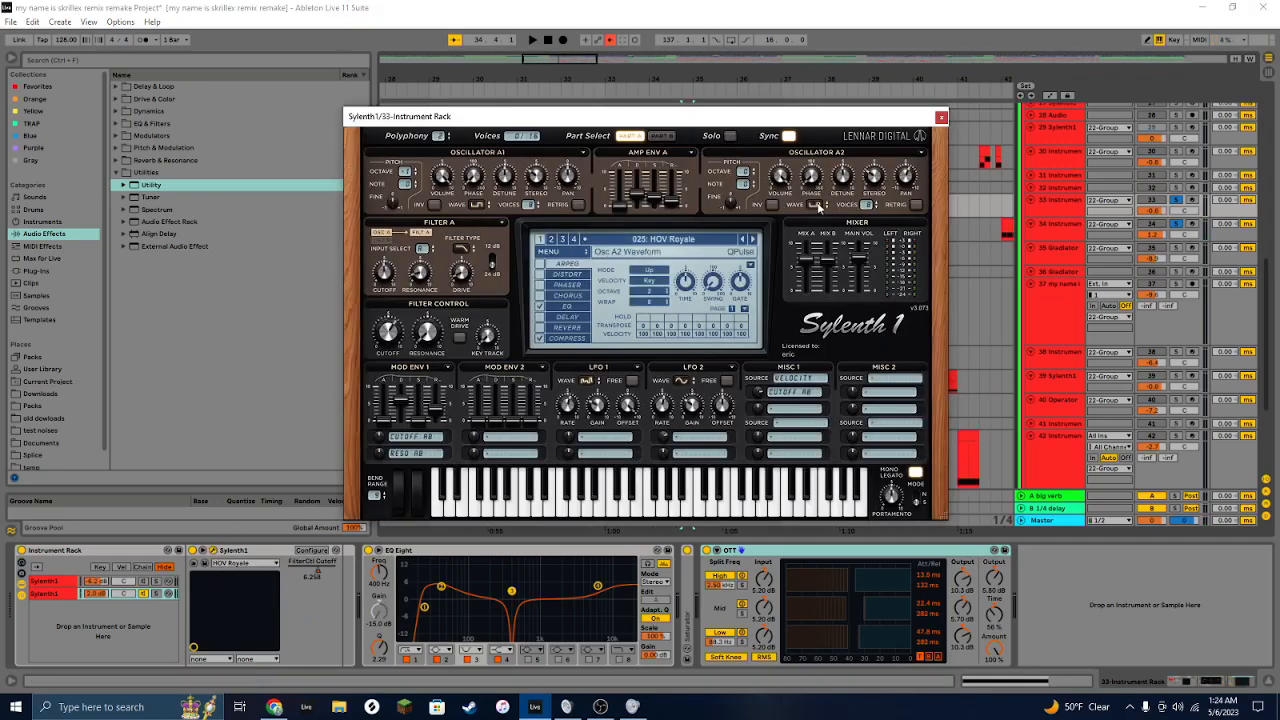
pyautogui.click(940, 119)
pyautogui.doubleClick(411, 551)
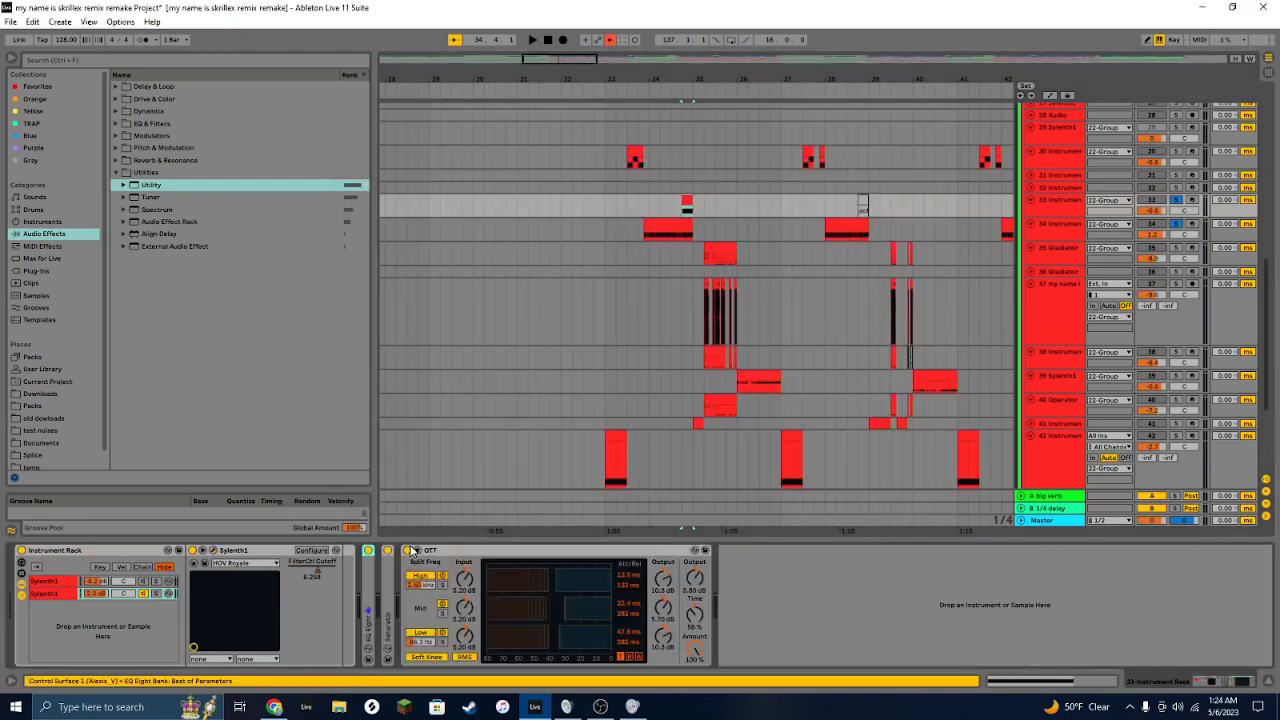
pyautogui.doubleClick(399, 577)
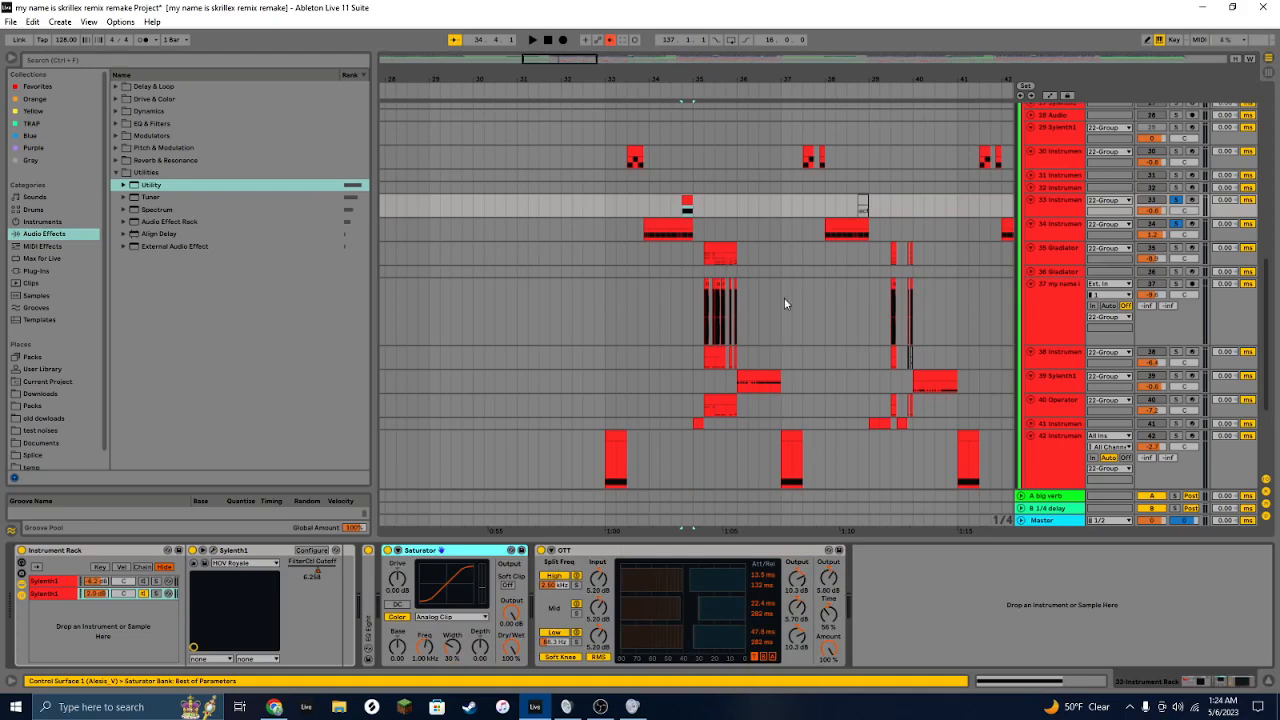
# Step: Solo track 30 and play from its clip
pyautogui.scroll(2, 760, 168)
pyautogui.click(672, 196)
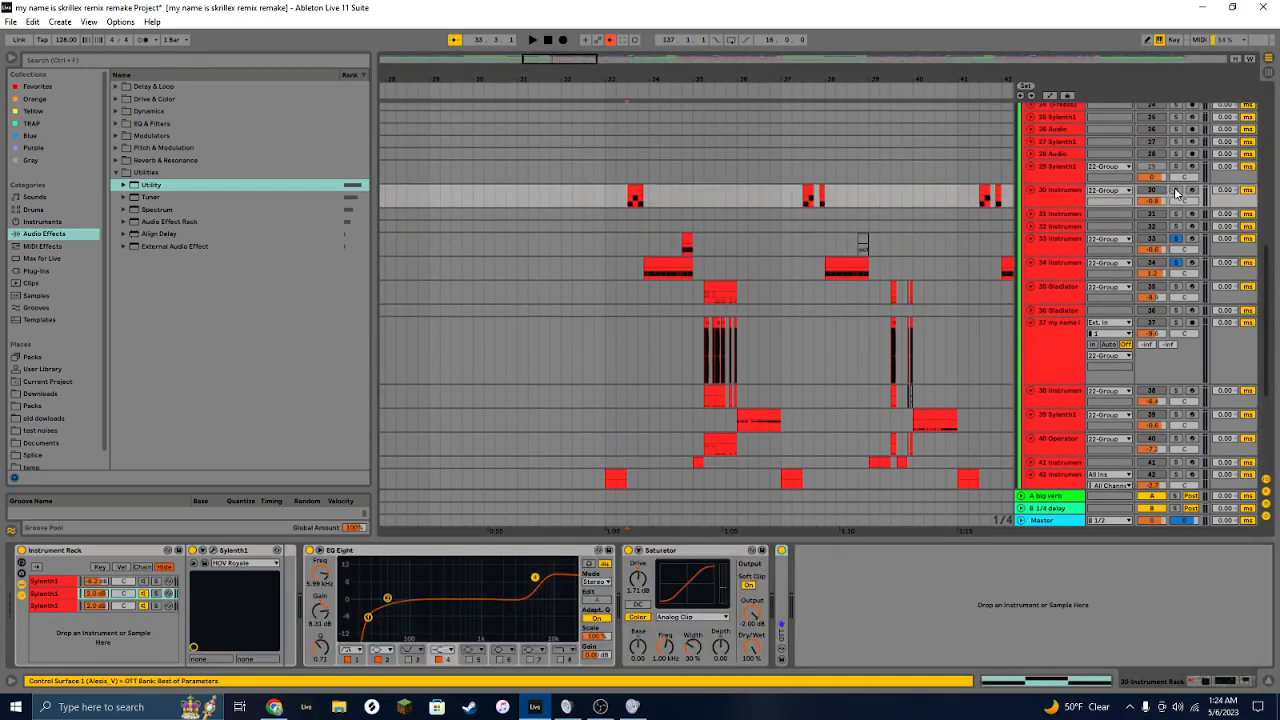
pyautogui.click(634, 189)
pyautogui.press('space')
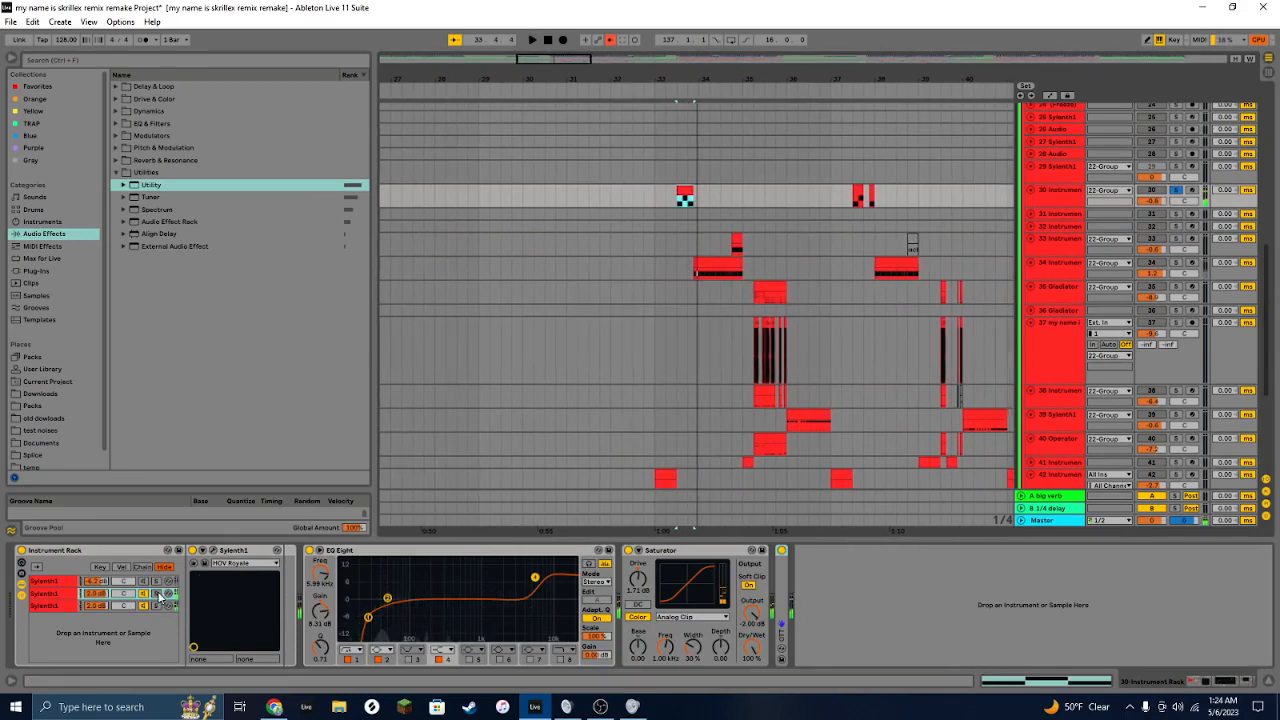
# Step: Inspect track 30's second Sylenth1 chain patch, expand the OTT device and select the rack's third chain
pyautogui.click(160, 595)
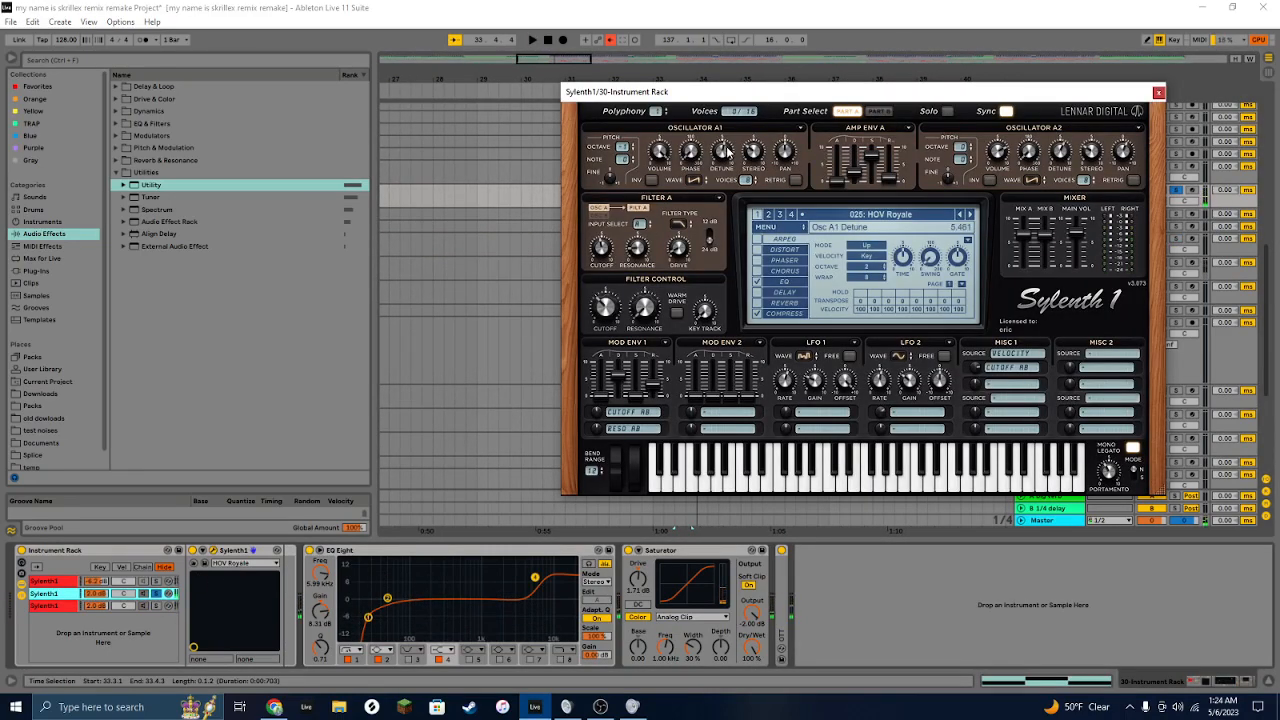
pyautogui.click(1158, 93)
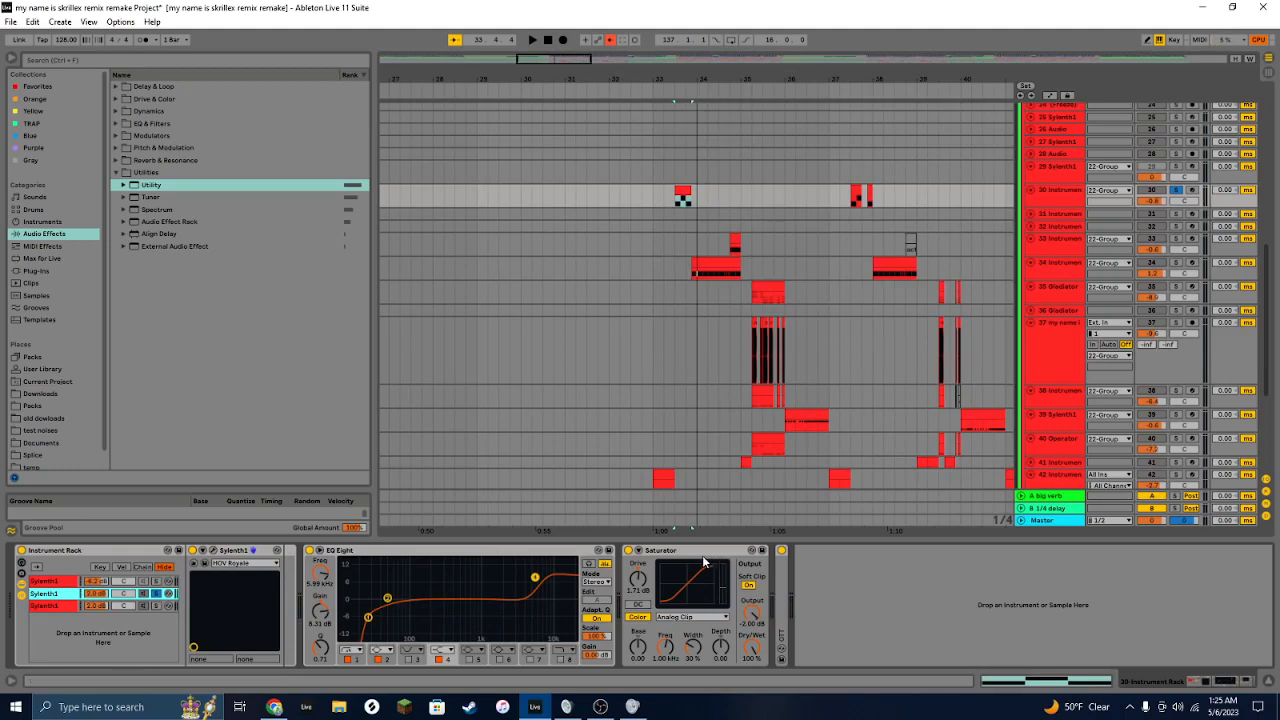
pyautogui.doubleClick(783, 571)
pyautogui.click(154, 608)
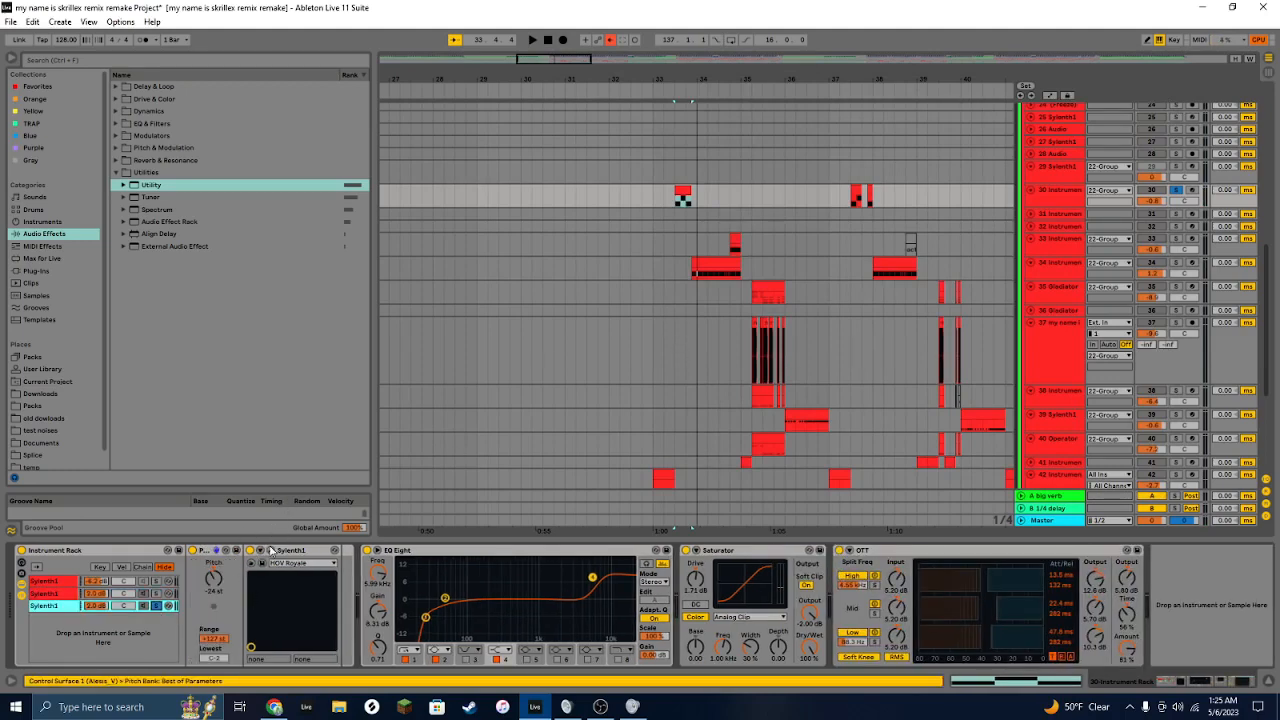
# Step: Open the Sylenth1 windows of the third and second chains side by side to compare, then close both
pyautogui.click(268, 550)
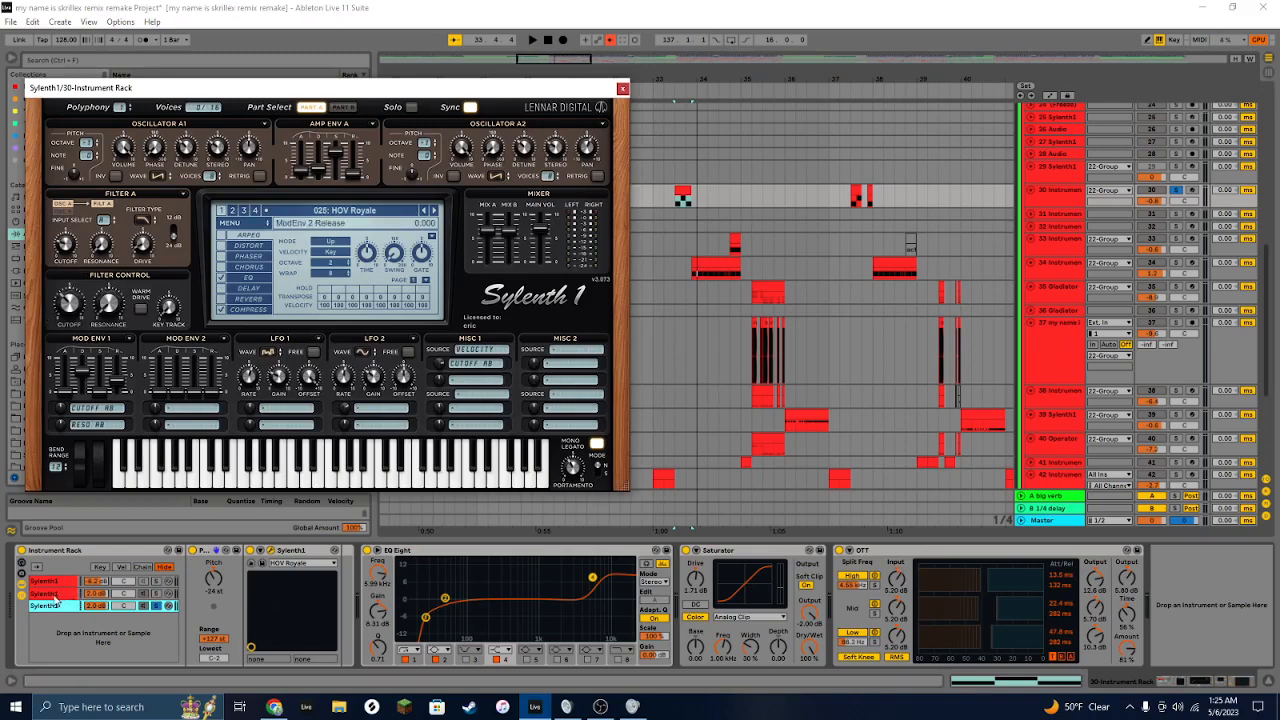
pyautogui.click(44, 593)
pyautogui.click(214, 550)
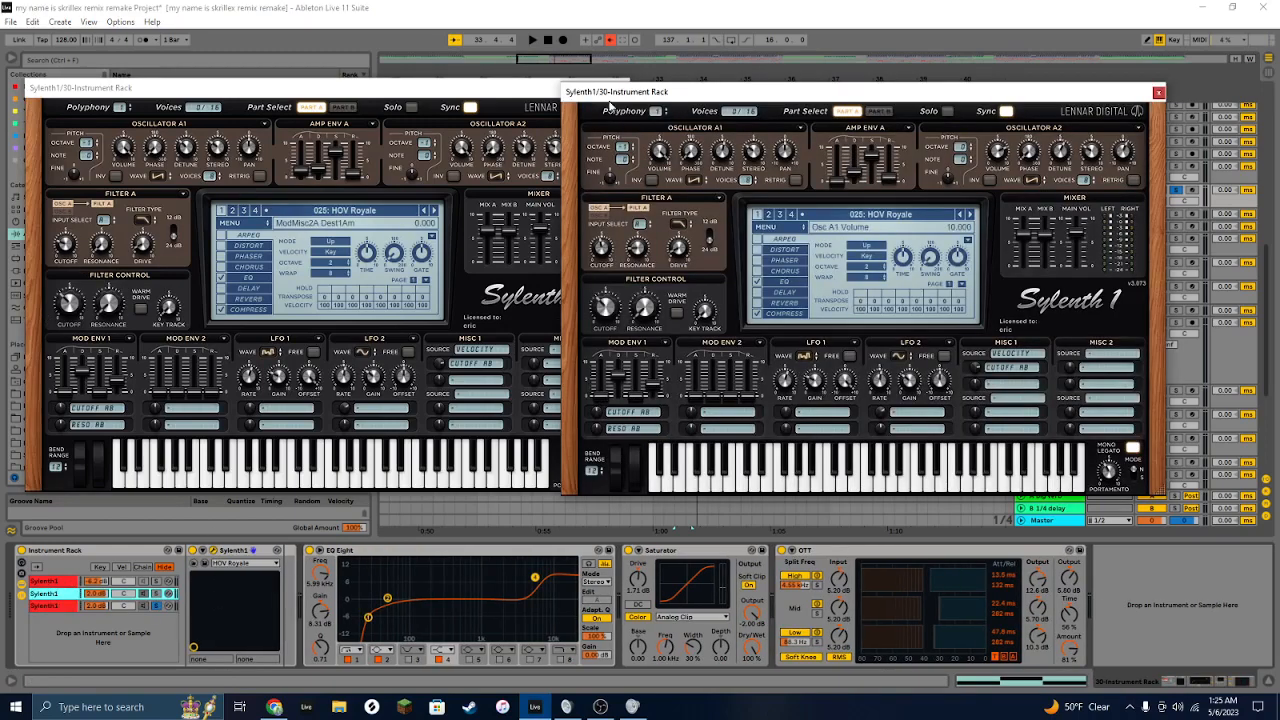
pyautogui.click(541, 91)
pyautogui.click(605, 90)
pyautogui.click(1158, 92)
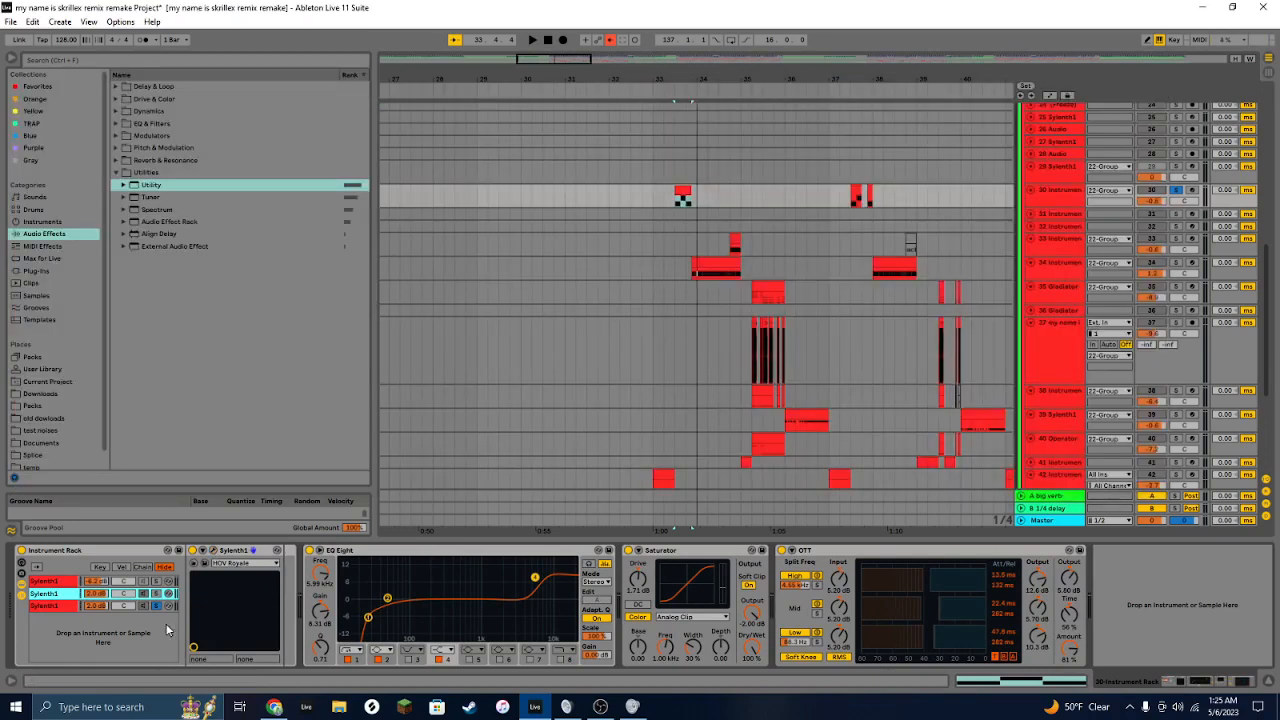
# Step: Audition the rack by switching between its third and first Sylenth1 chains
pyautogui.click(158, 606)
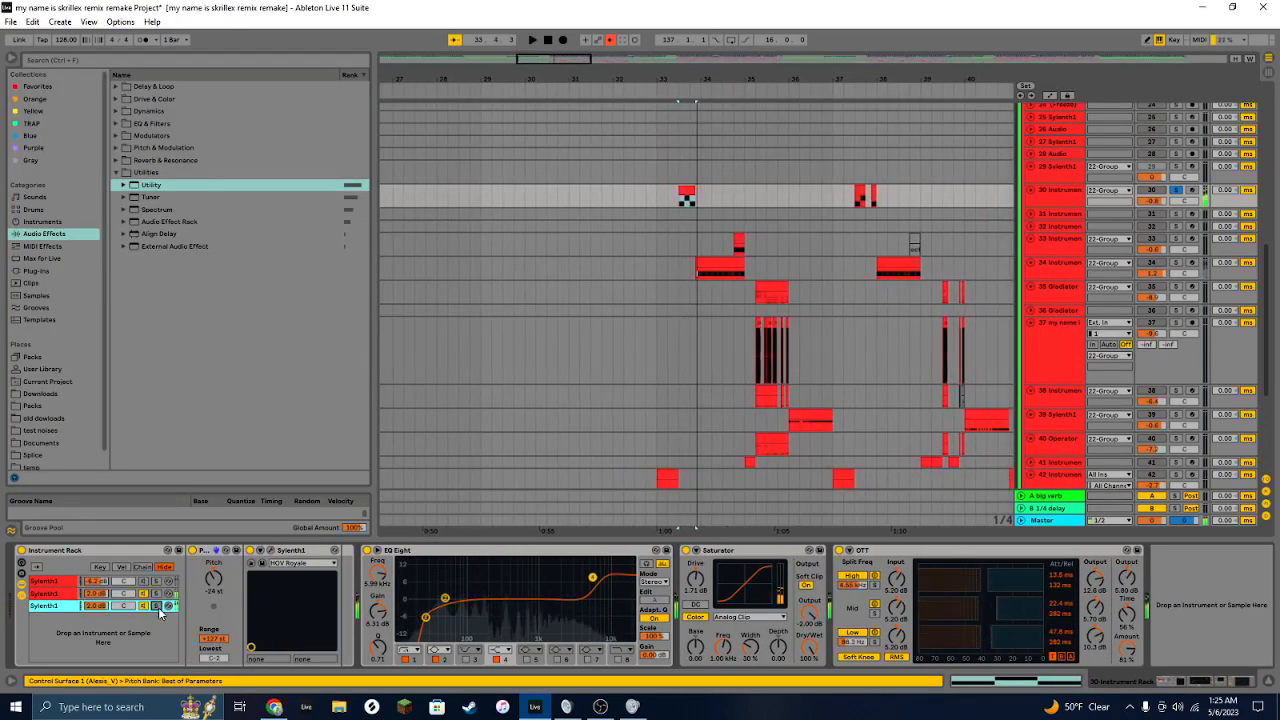
pyautogui.click(155, 594)
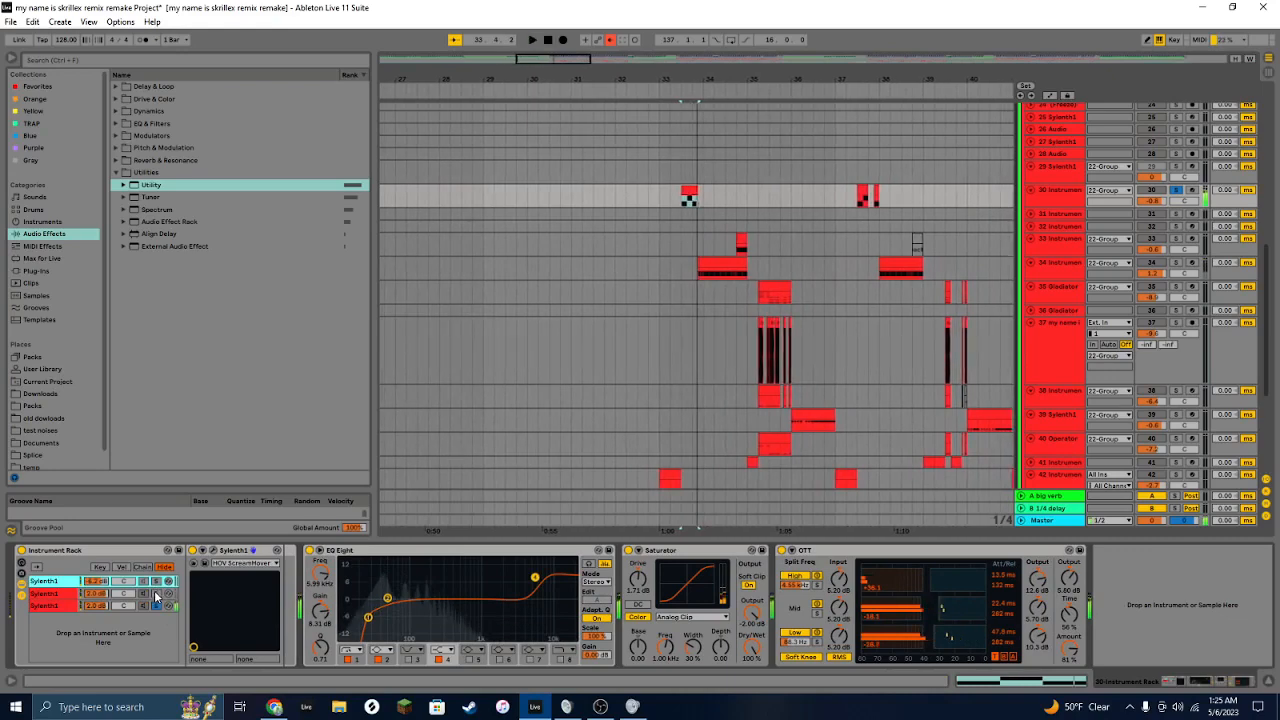
pyautogui.click(155, 594)
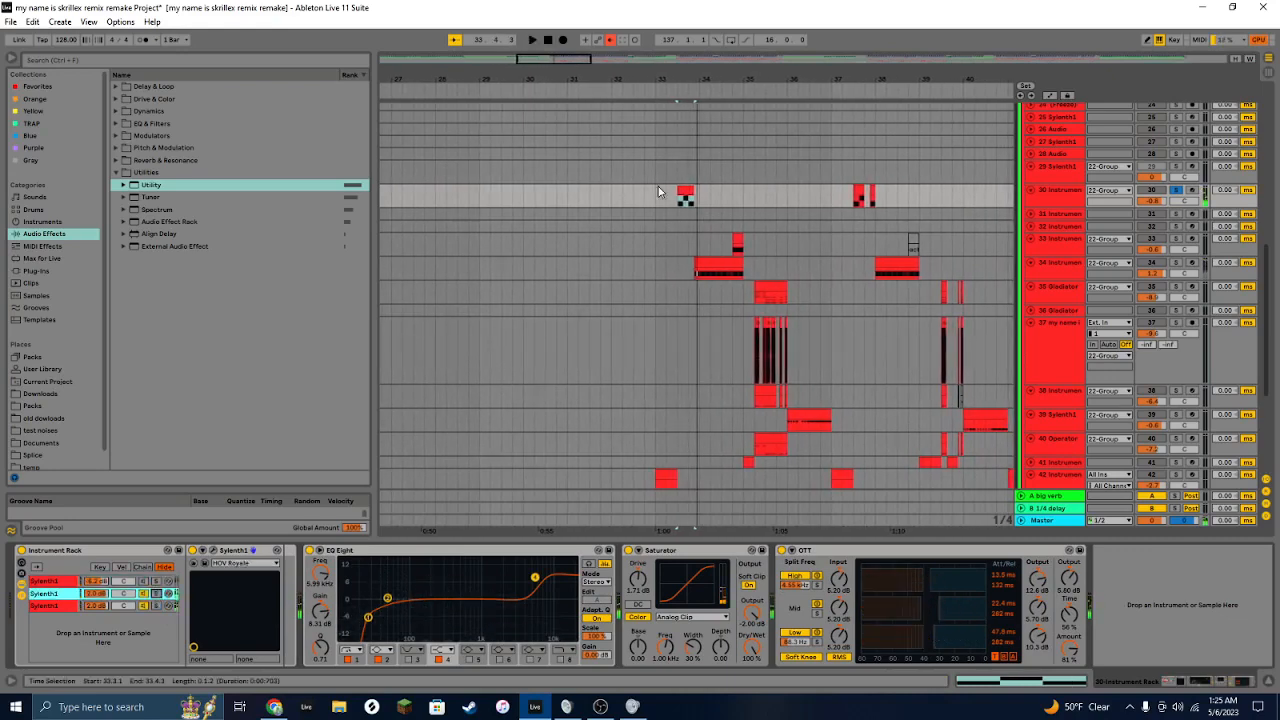
# Step: Solo track 41 and select it to show its instrument rack with Massive and Operator chains
pyautogui.scroll(-2, 659, 191)
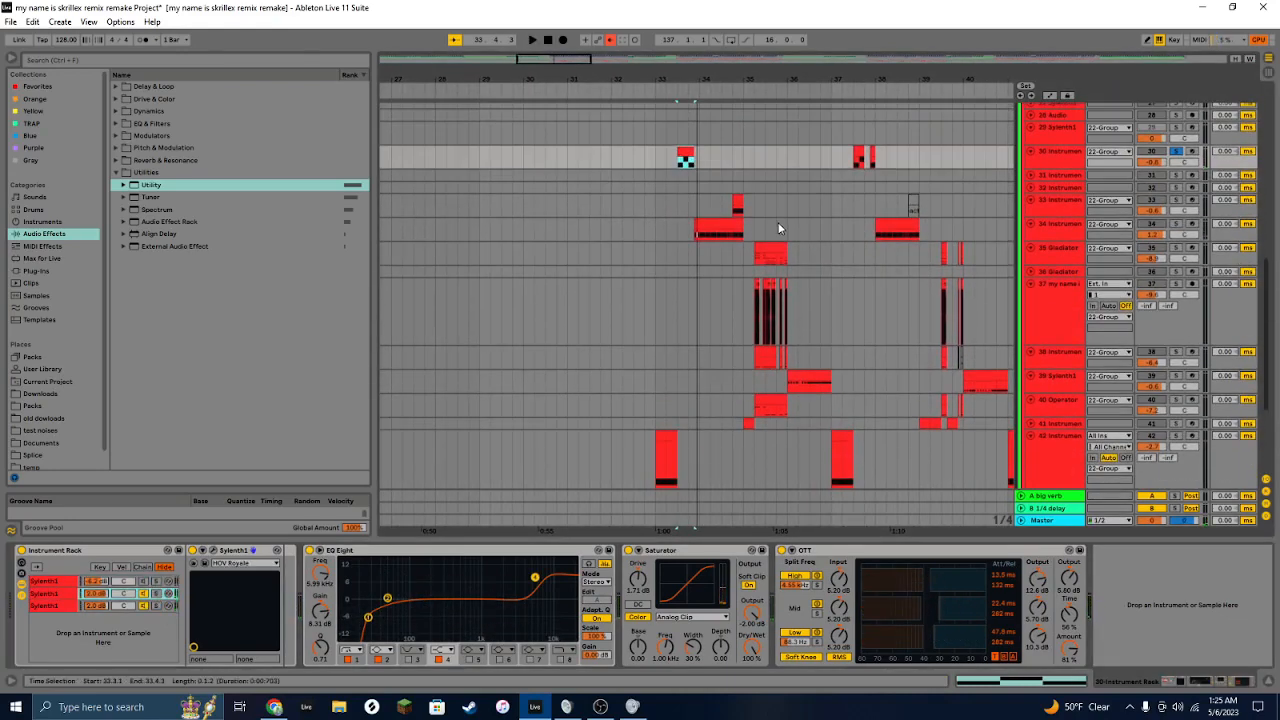
pyautogui.click(749, 423)
pyautogui.click(1176, 423)
pyautogui.scroll(-3, 883, 327)
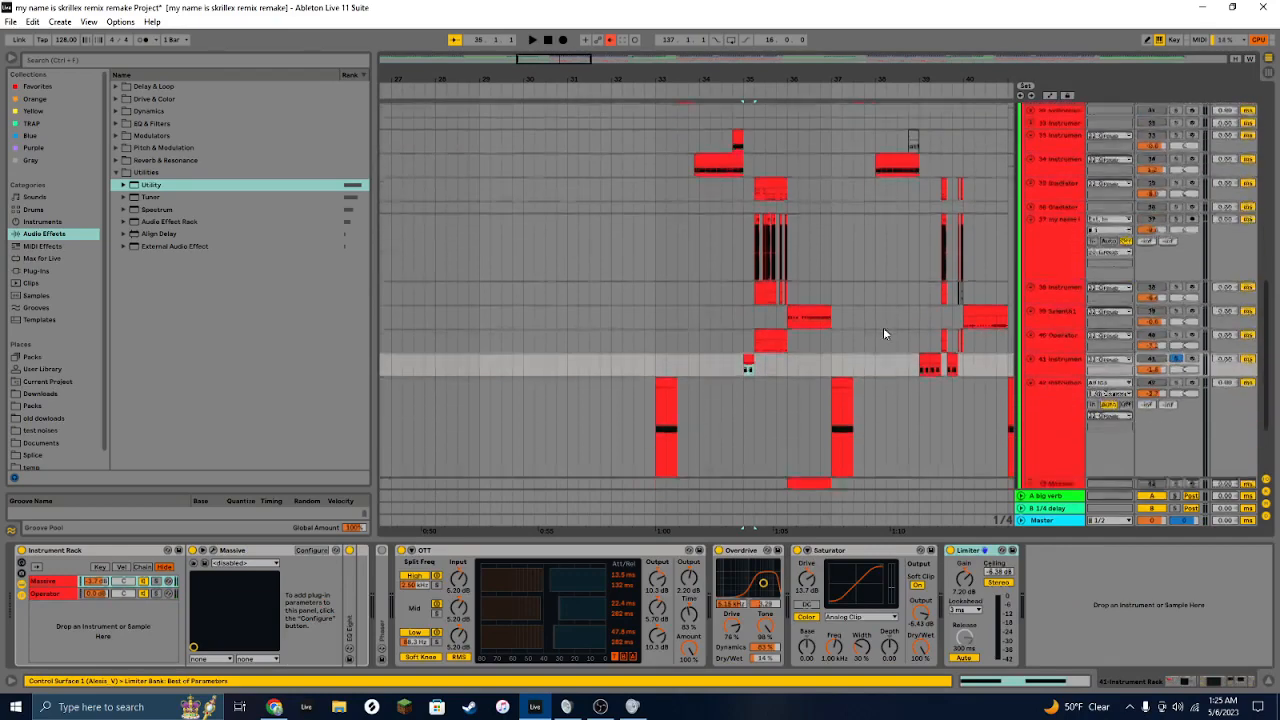
pyautogui.click(749, 348)
pyautogui.click(1062, 350)
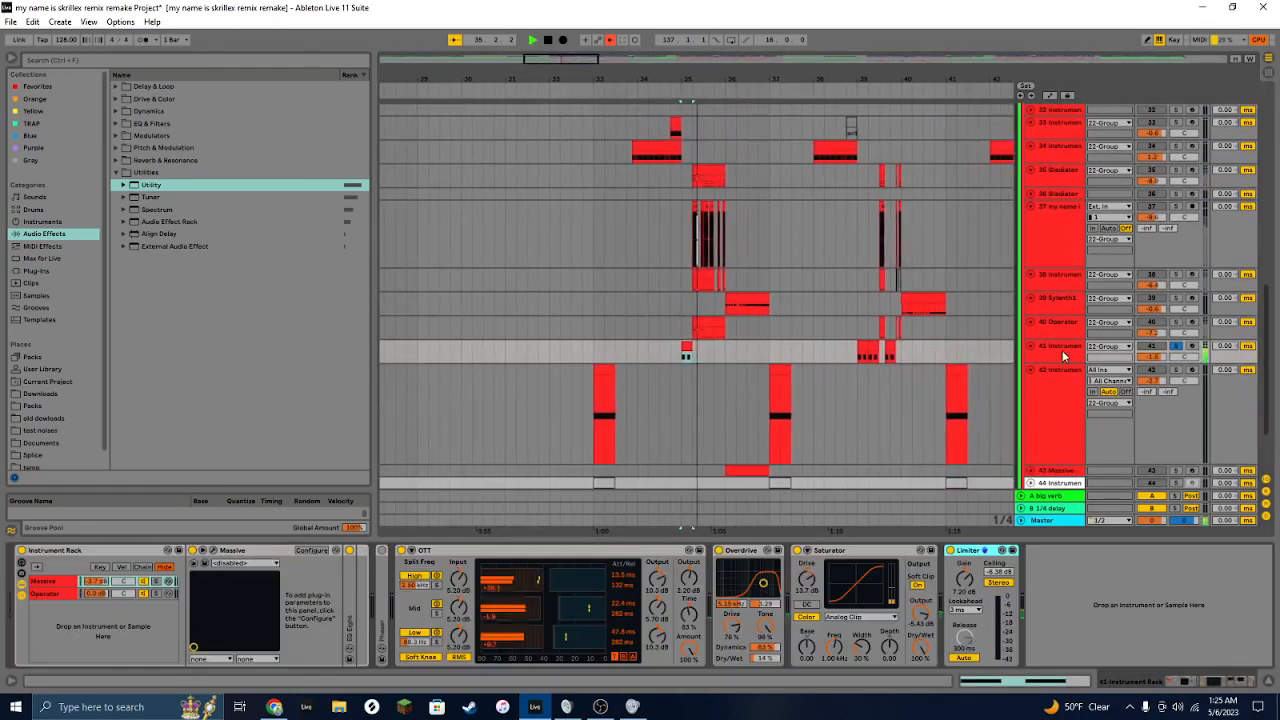
# Step: Browse the effect devices of the rack's Massive chain, then switch to the Operator chain
pyautogui.click(500, 551)
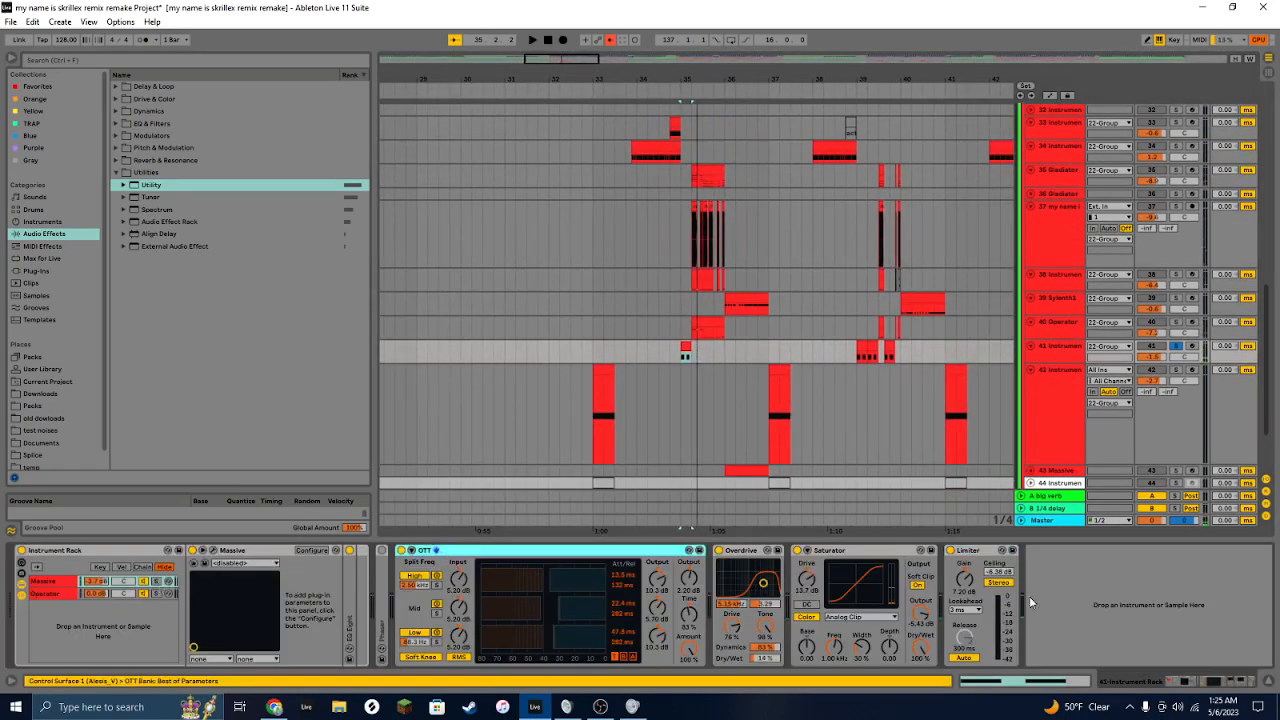
pyautogui.click(984, 553)
pyautogui.keyDown('shift'); pyautogui.click(381, 568); pyautogui.keyUp('shift')
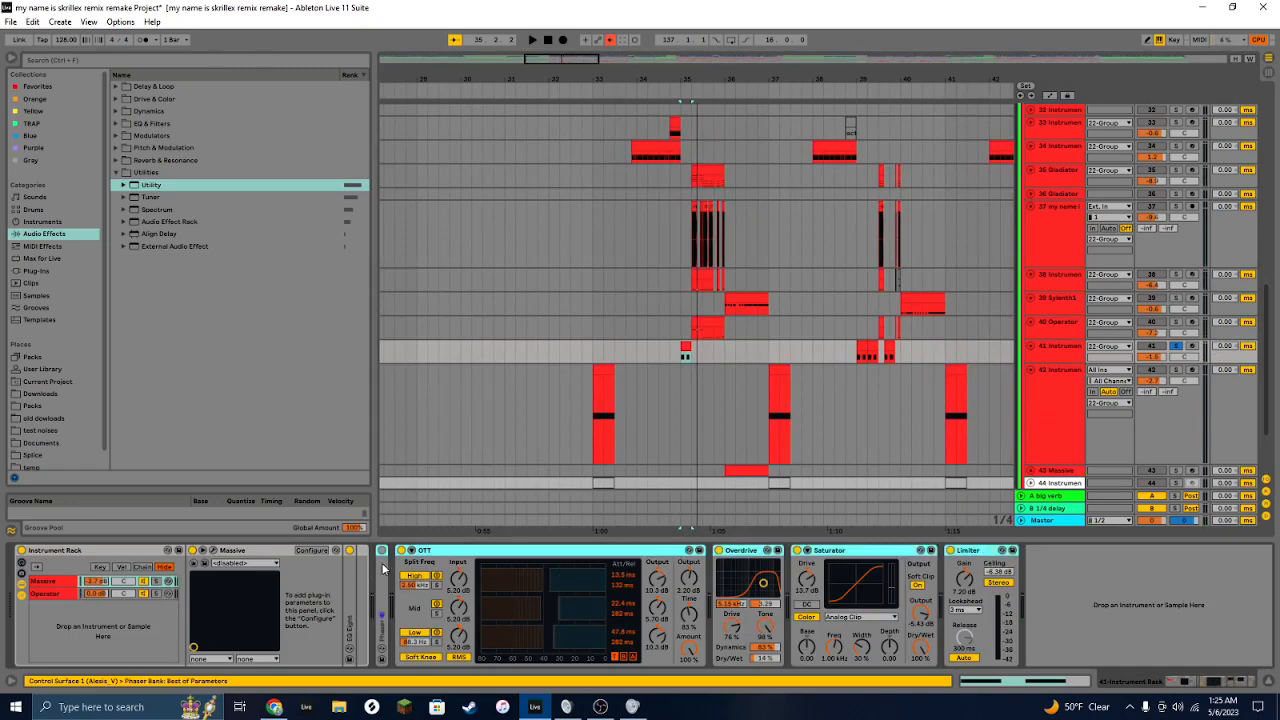
pyautogui.click(155, 593)
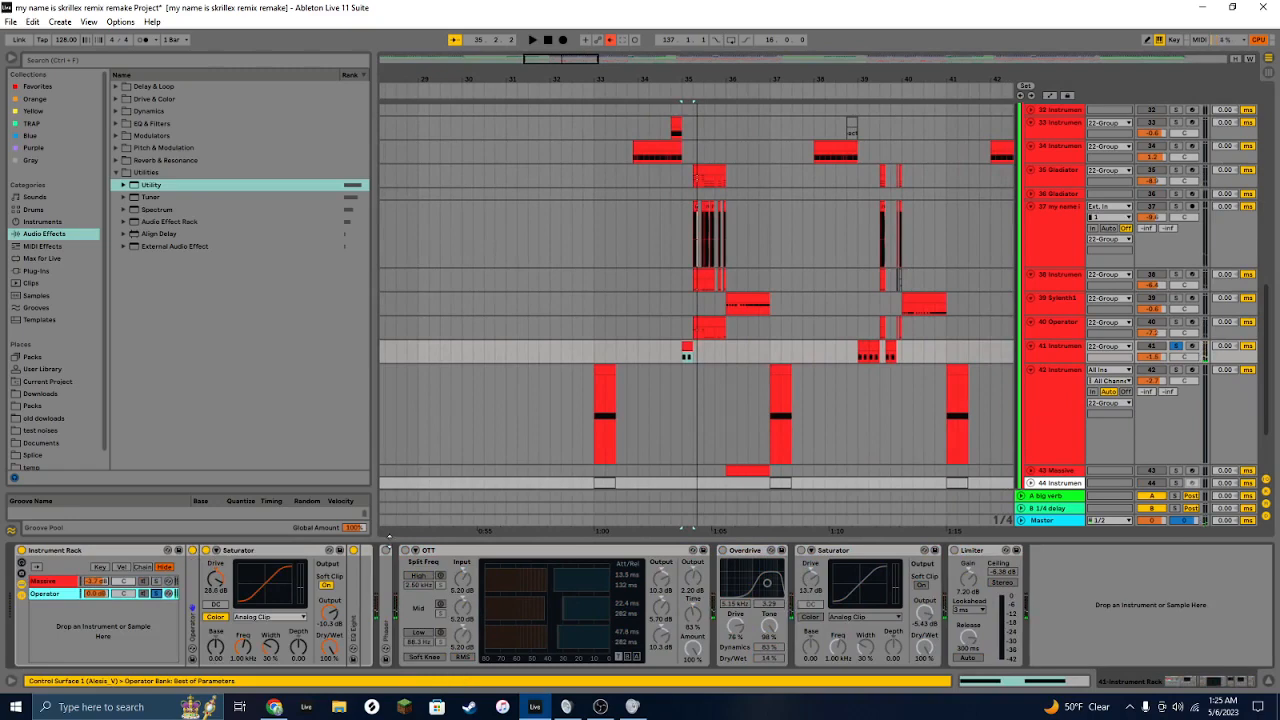
# Step: Expand and collapse the Operator and EQ Eight devices in the Operator chain to inspect their settings
pyautogui.doubleClick(192, 551)
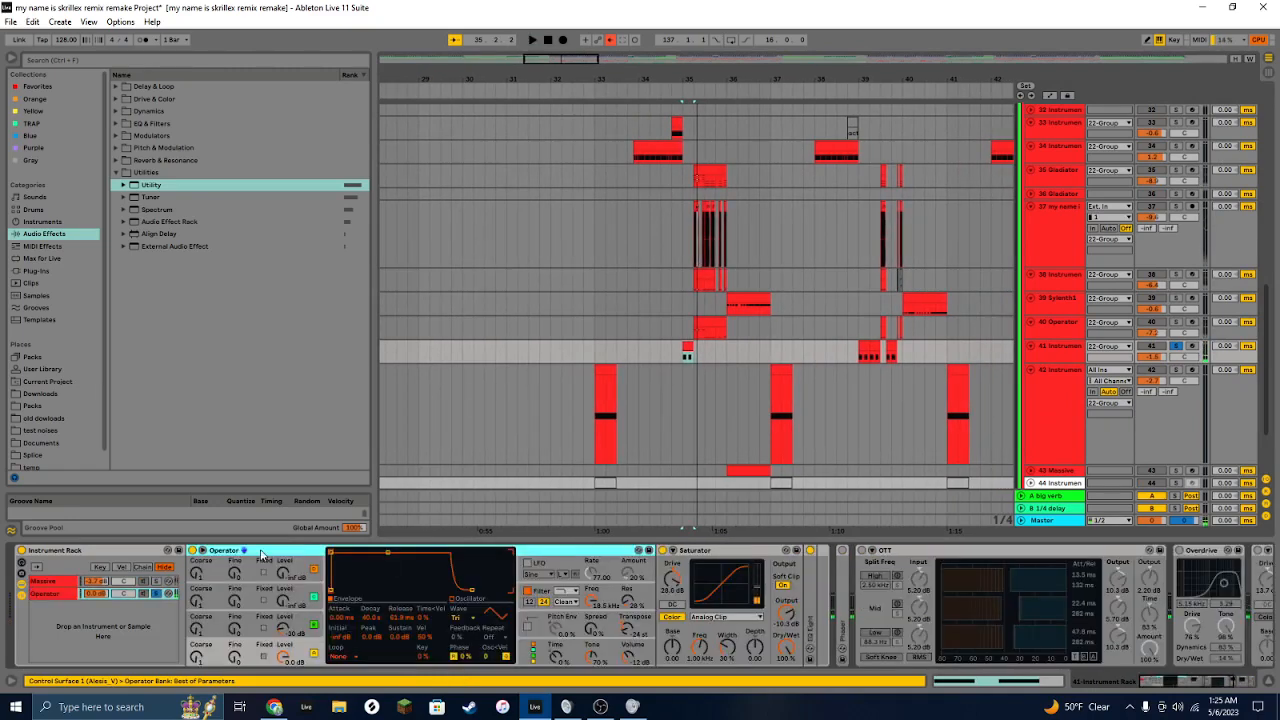
pyautogui.click(315, 637)
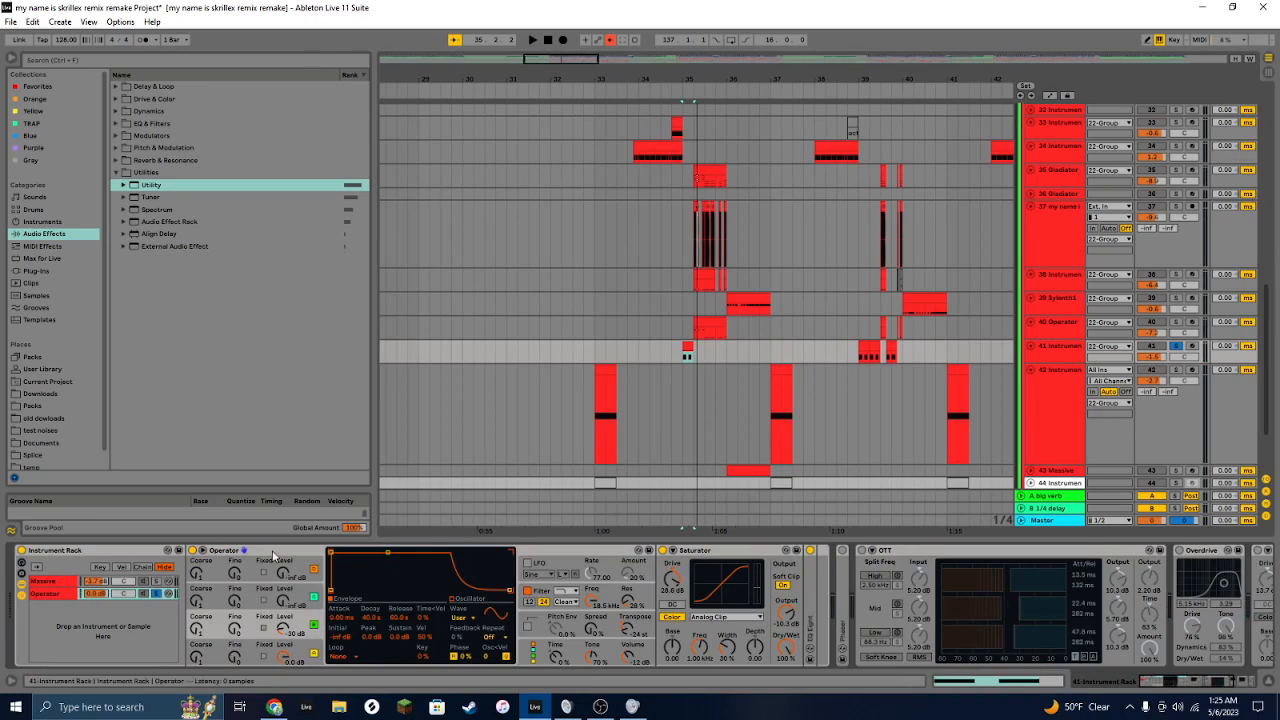
pyautogui.doubleClick(345, 551)
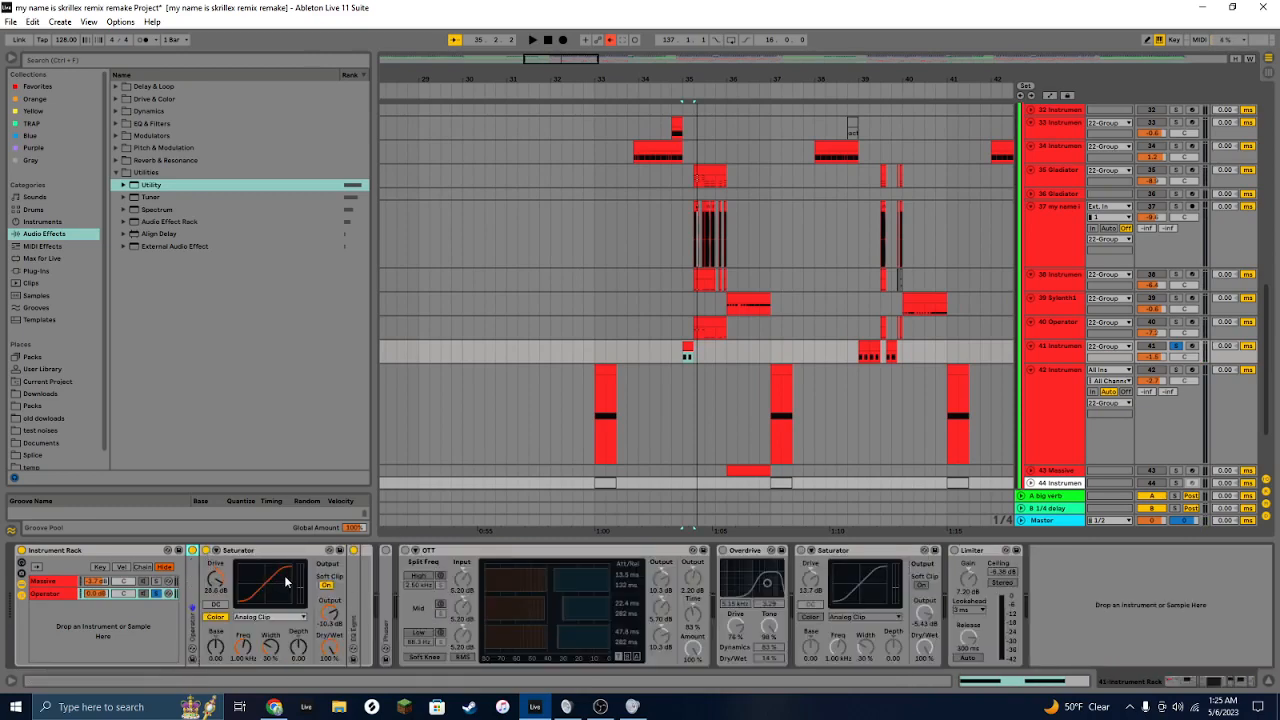
pyautogui.doubleClick(356, 577)
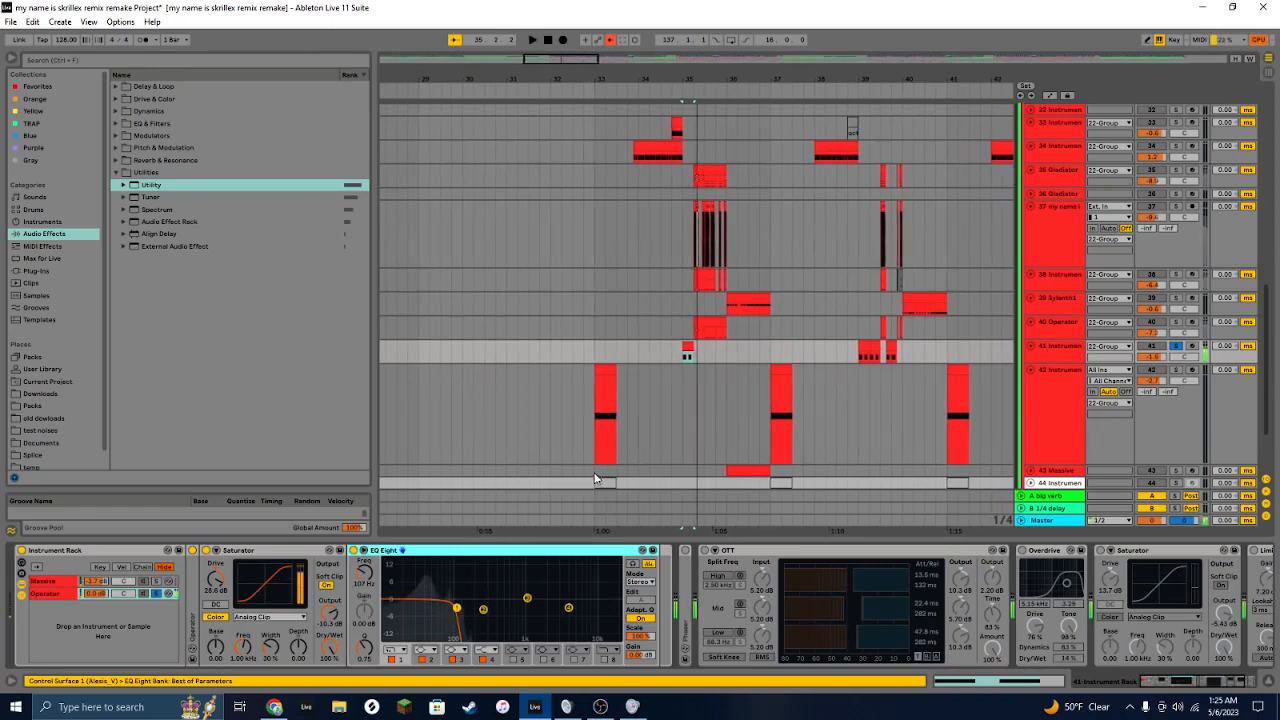
pyautogui.doubleClick(605, 557)
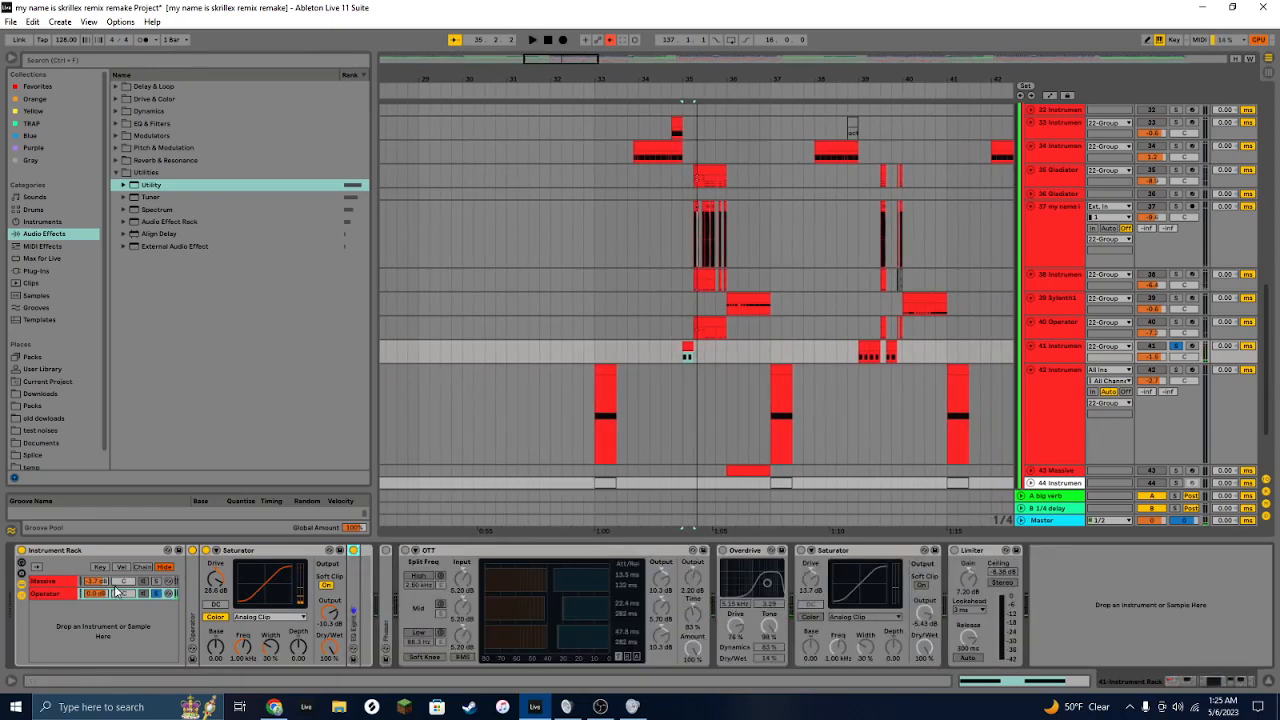
# Step: Select the rack's Massive chain and open the Massive plug-in window, moving it into view
pyautogui.click(155, 581)
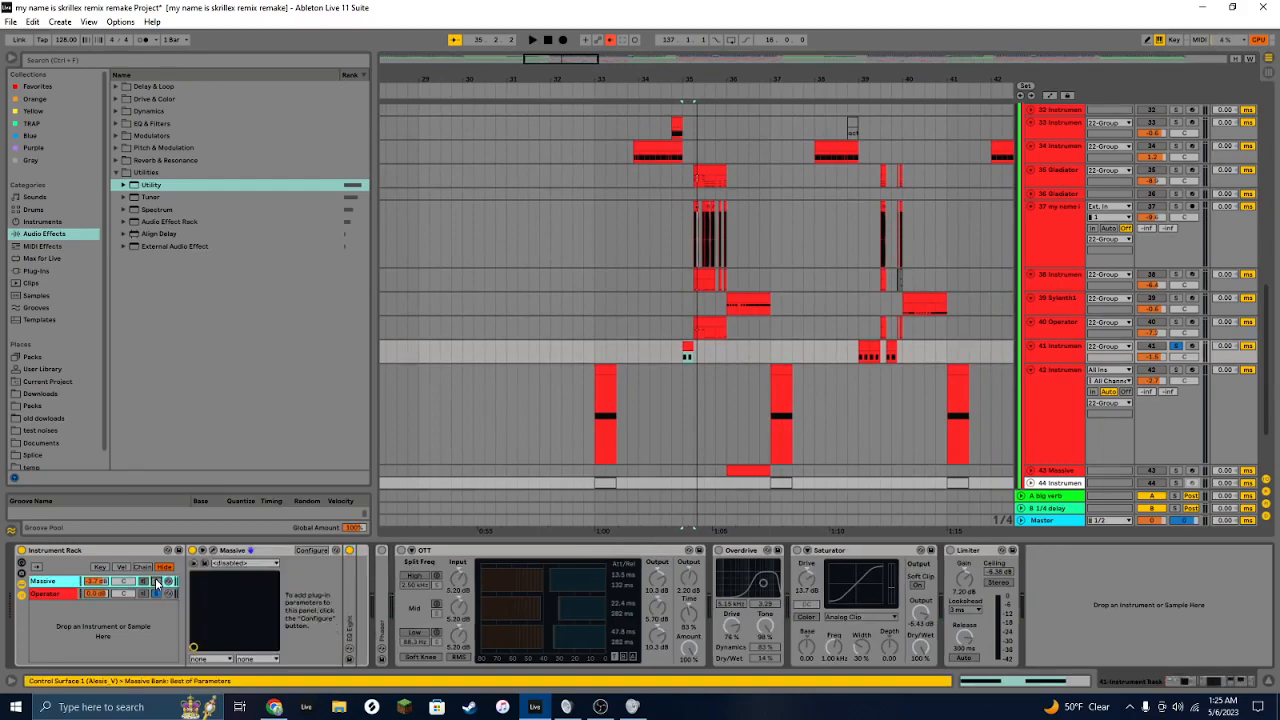
pyautogui.click(213, 551)
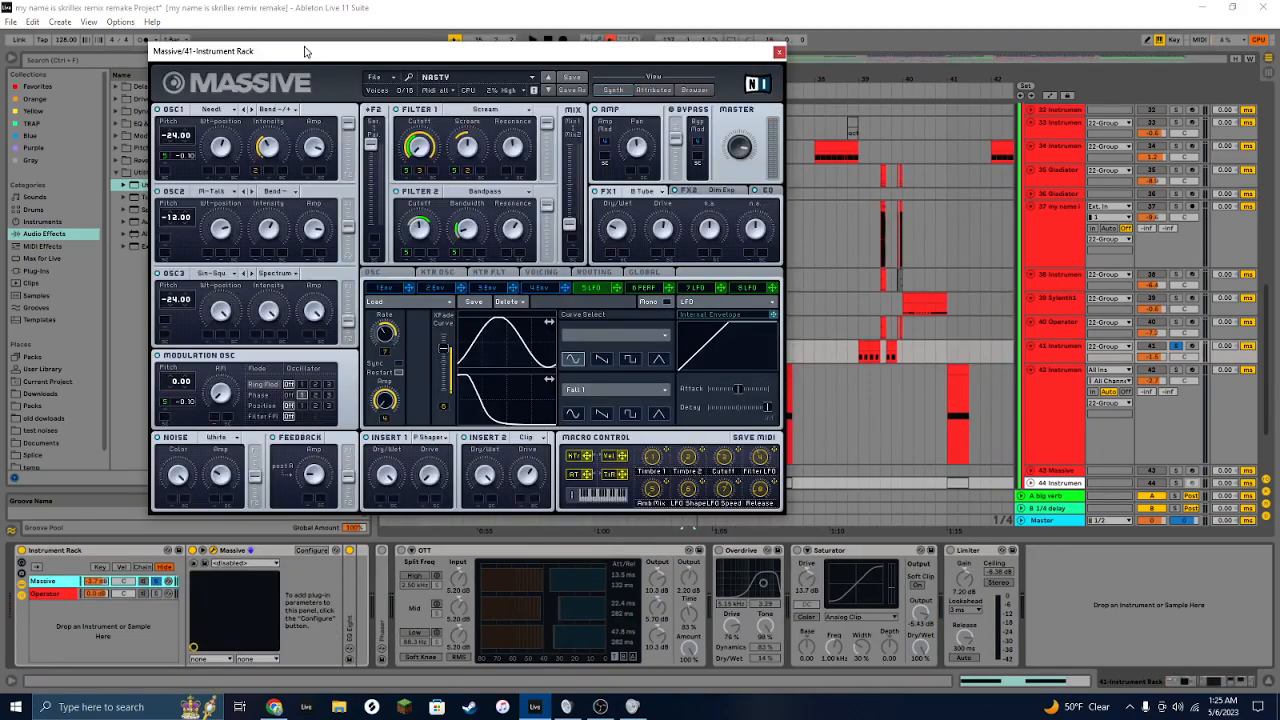
pyautogui.moveTo(305, 51); pyautogui.dragTo(355, 62)
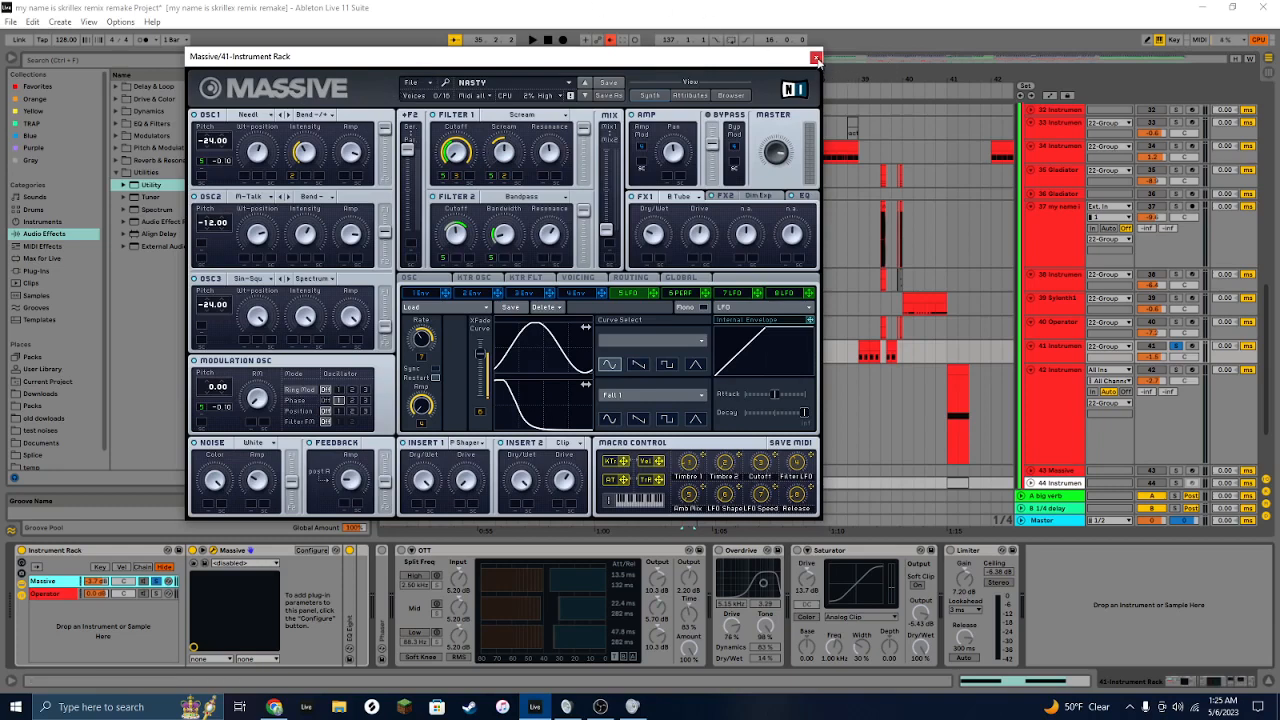
# Step: Browse Massive's oscillator, effects and LFO tabs, then close the plug-in window
pyautogui.click(418, 281)
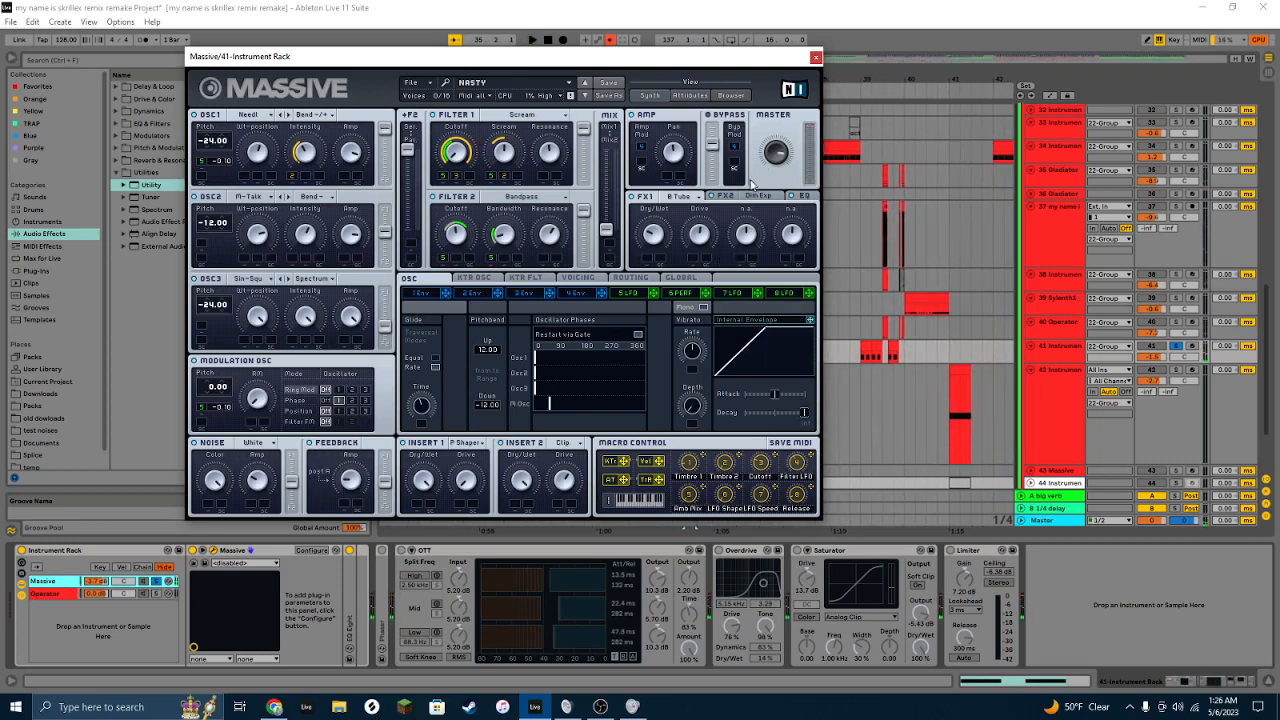
pyautogui.click(730, 199)
pyautogui.click(806, 197)
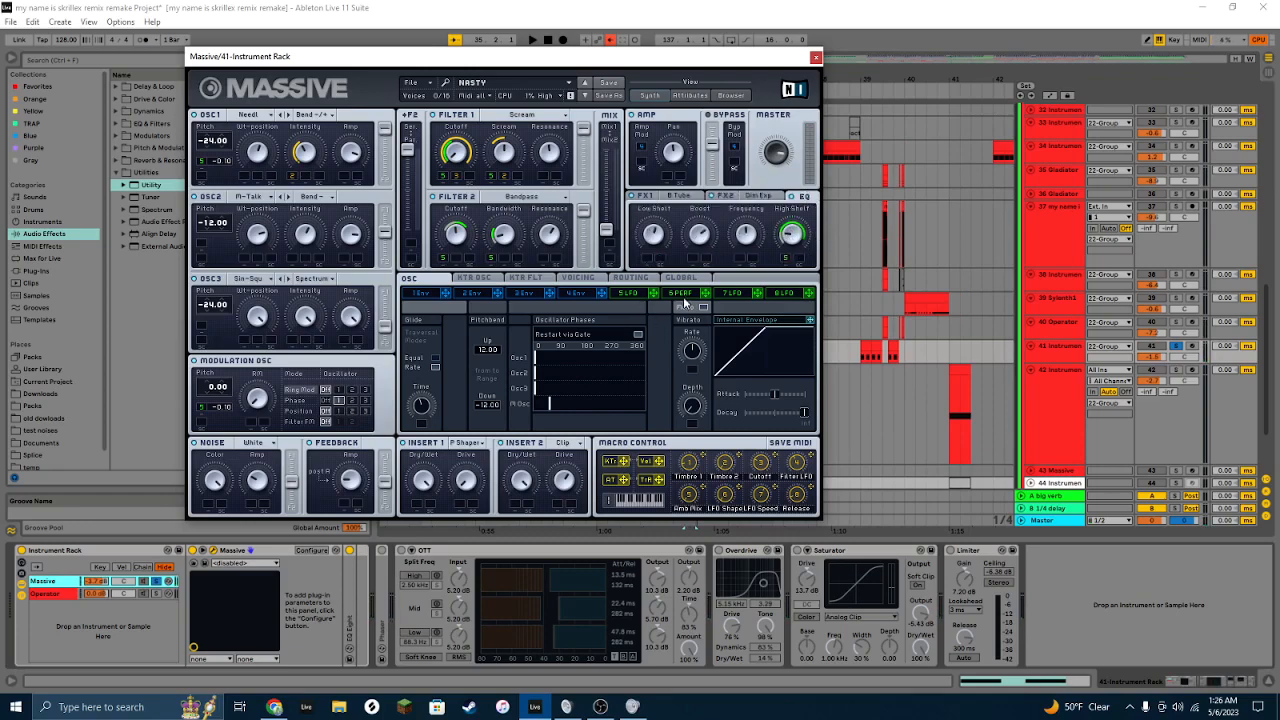
pyautogui.click(683, 295)
pyautogui.click(627, 294)
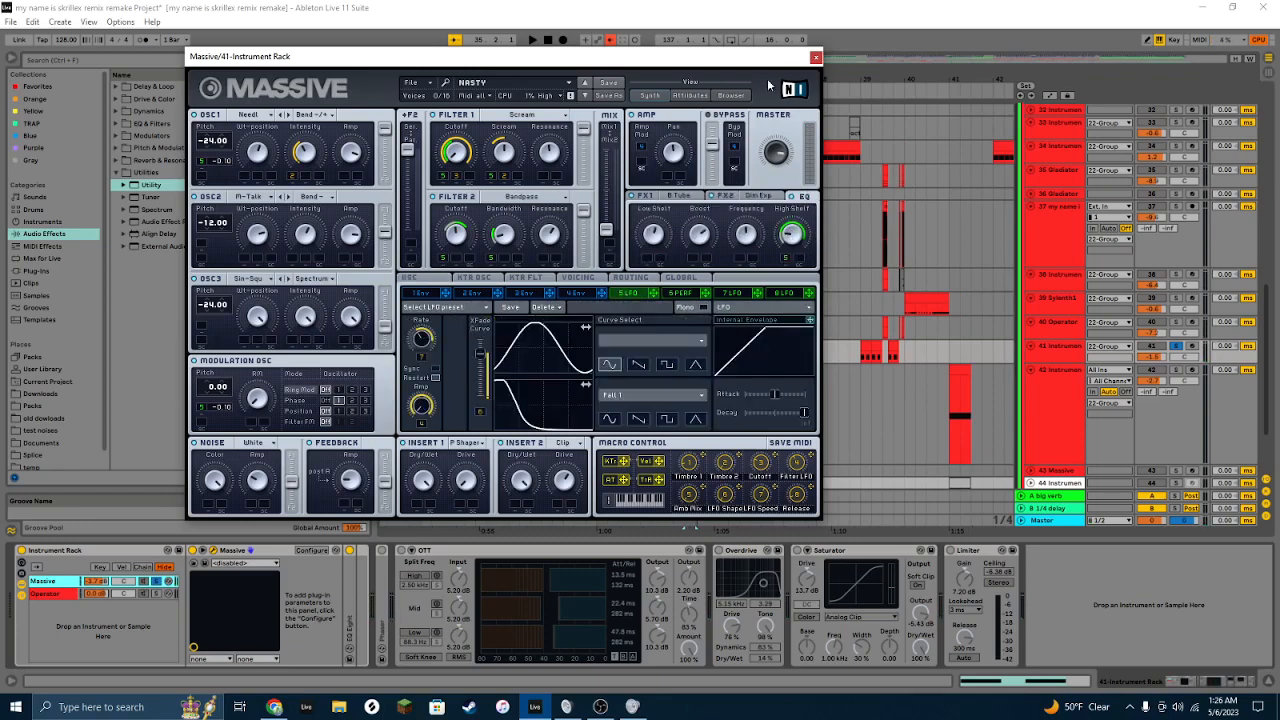
pyautogui.click(816, 58)
# Step: Deactivate the Phaser device in the Massive chain
pyautogui.click(984, 552)
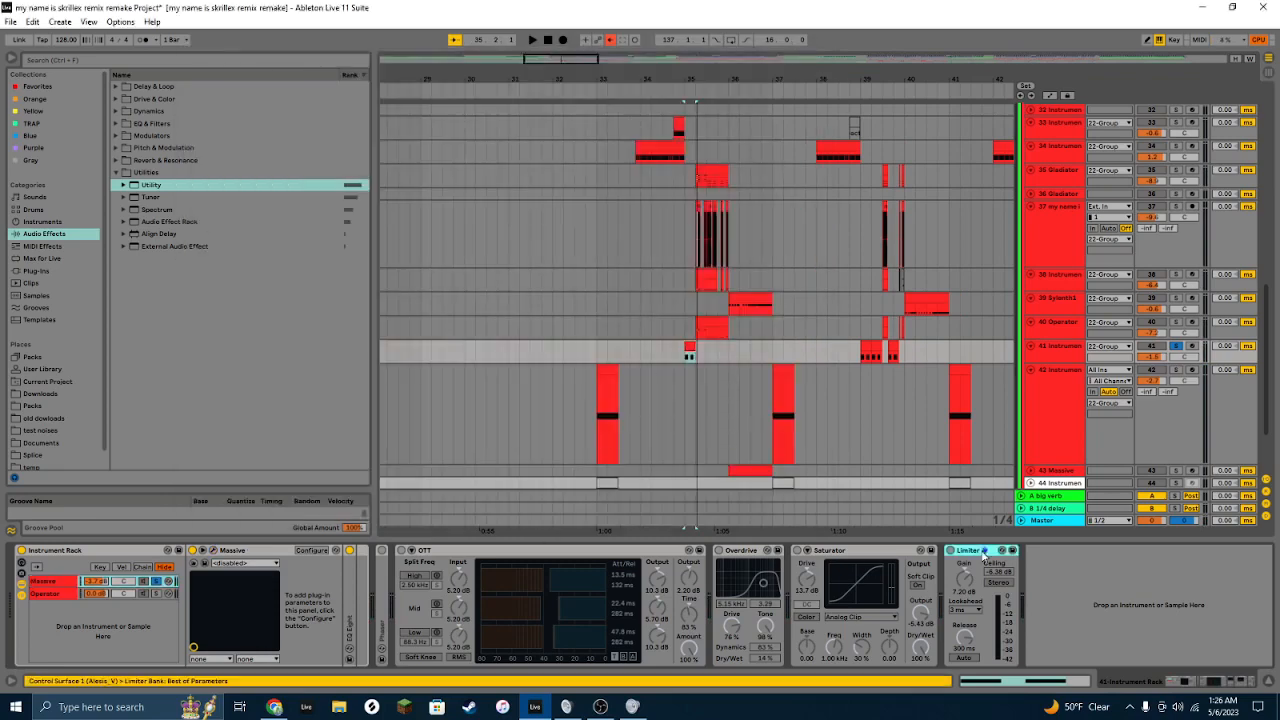
pyautogui.keyDown('shift'); pyautogui.click(379, 575); pyautogui.keyUp('shift')
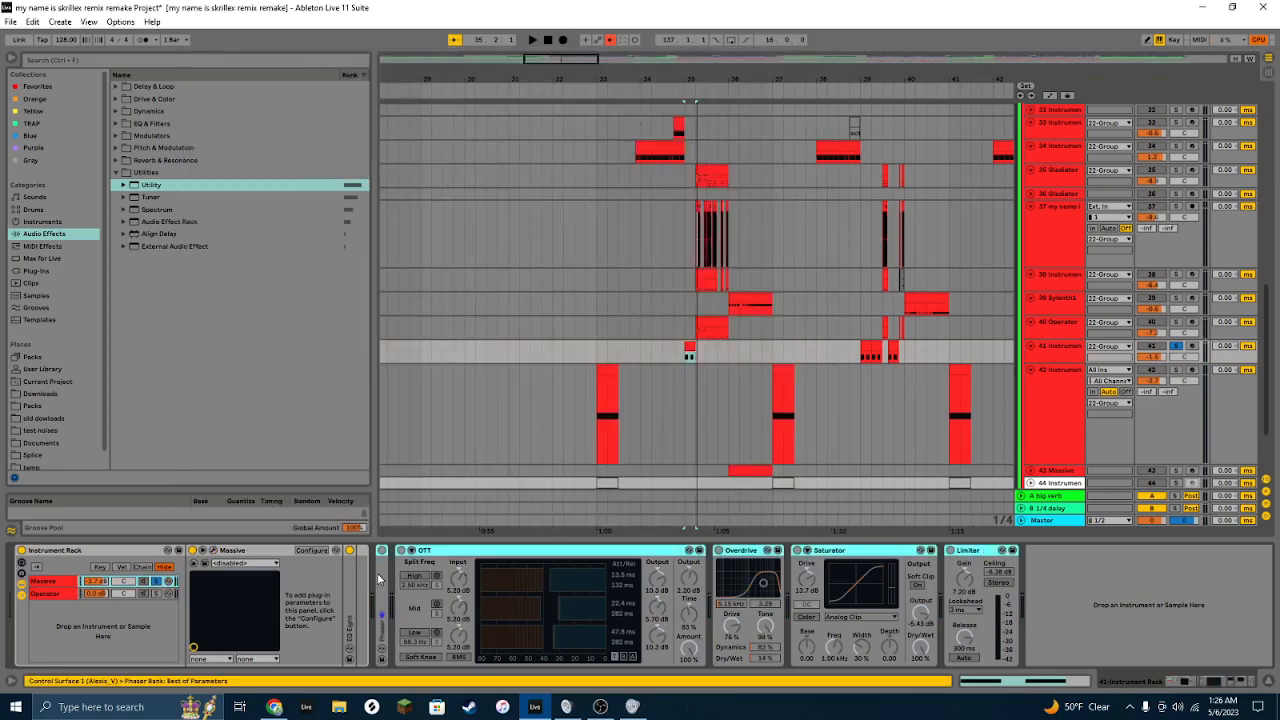
pyautogui.press('0')
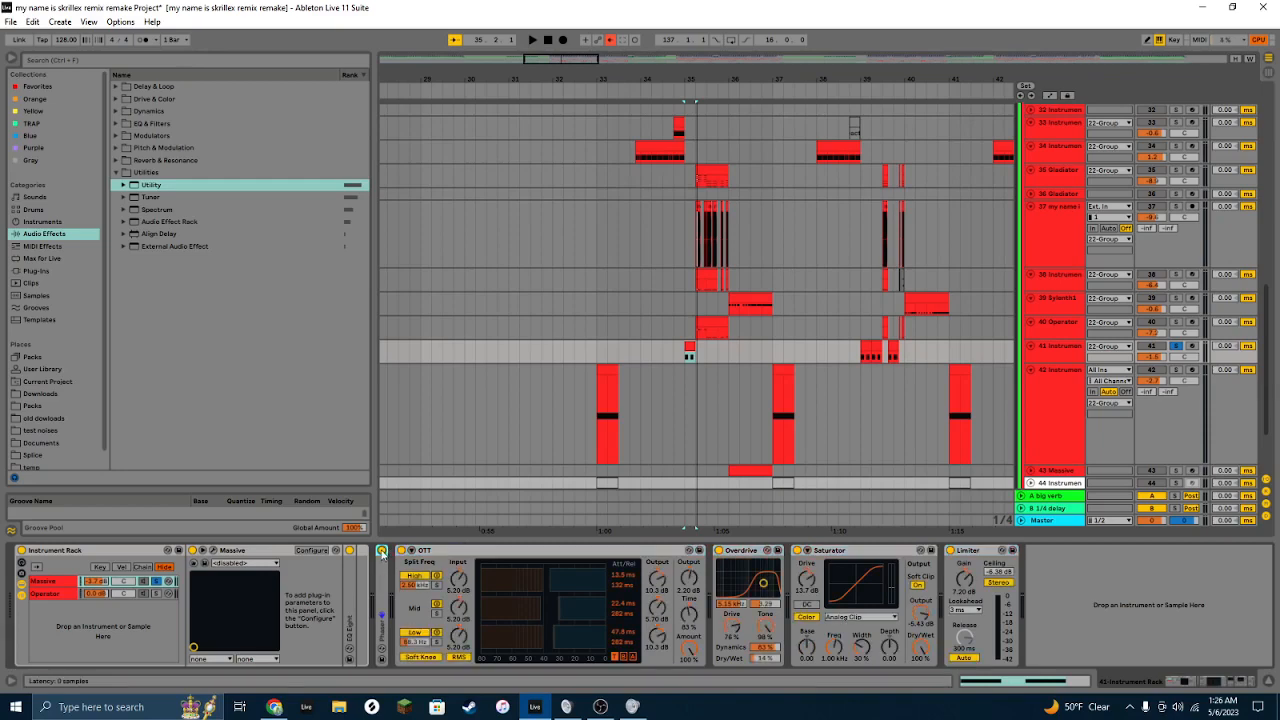
# Step: Play the arrangement while selecting the Operator chain, then stop playback
pyautogui.press('space')
pyautogui.click(152, 593)
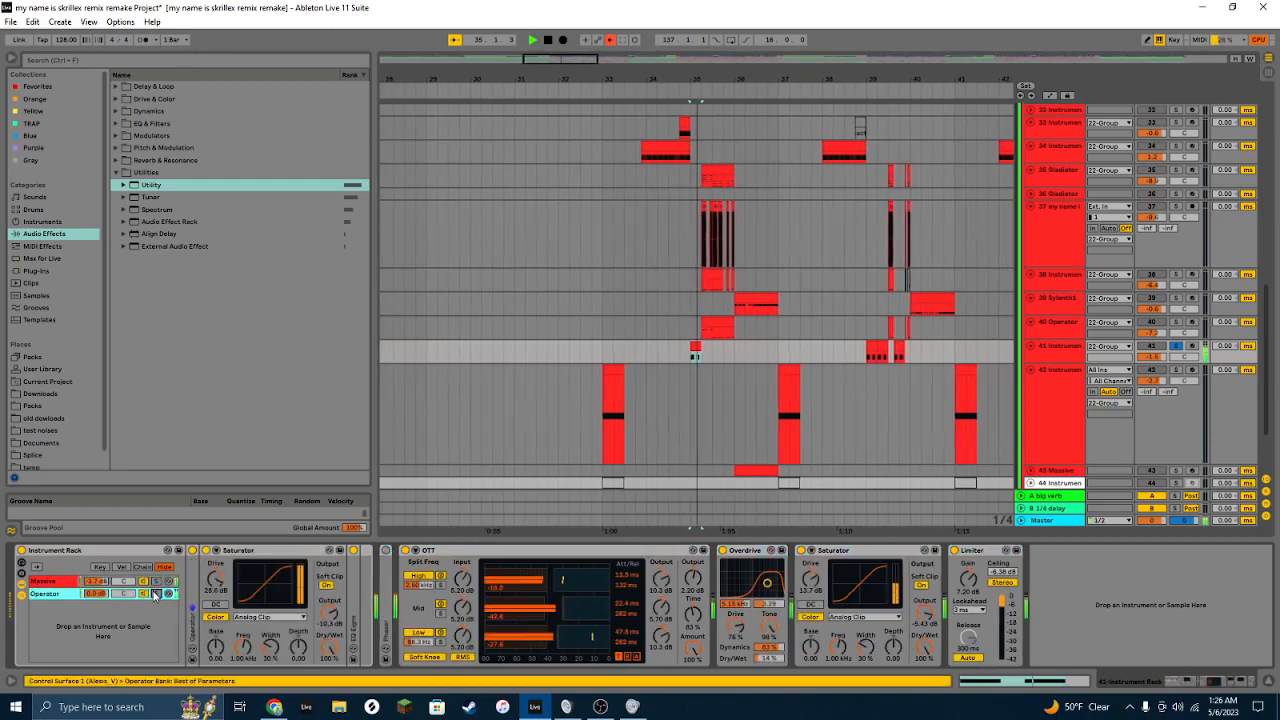
pyautogui.press('space')
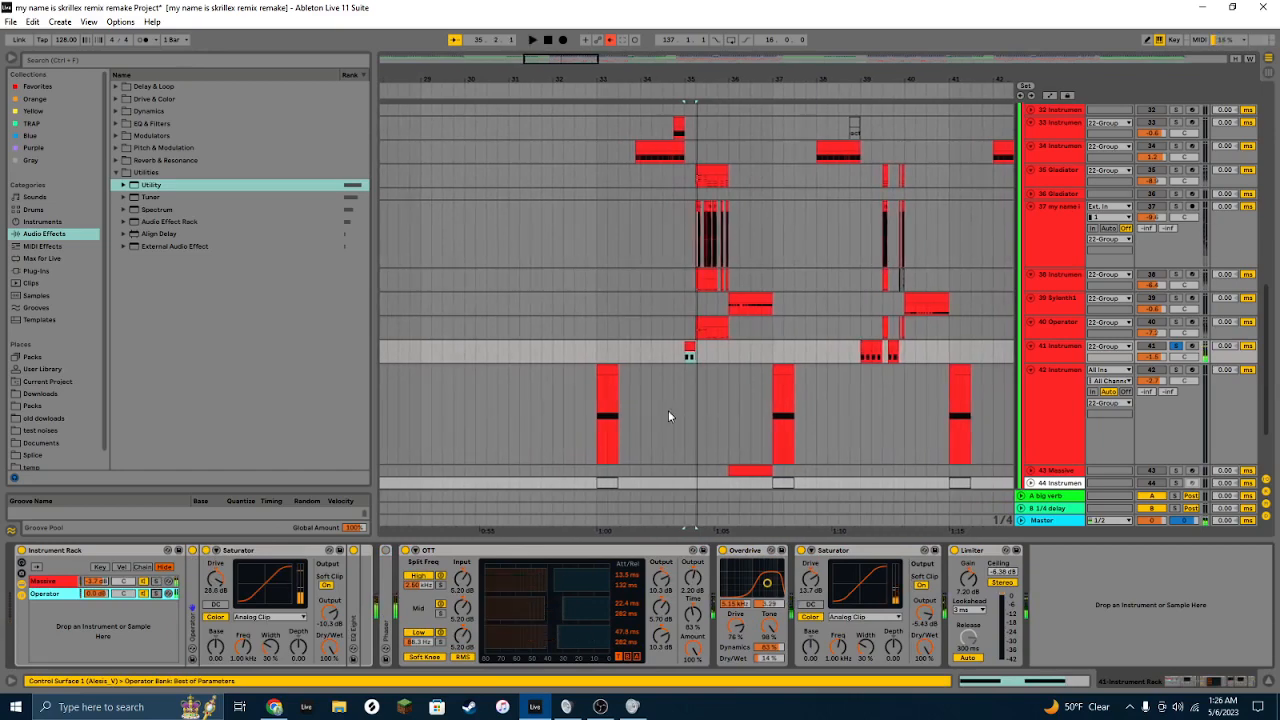
# Step: Select the track 35 Gladiator, solo tracks 38 and 40 too, and play the arrangement
pyautogui.scroll(2, 668, 416)
pyautogui.click(1117, 228)
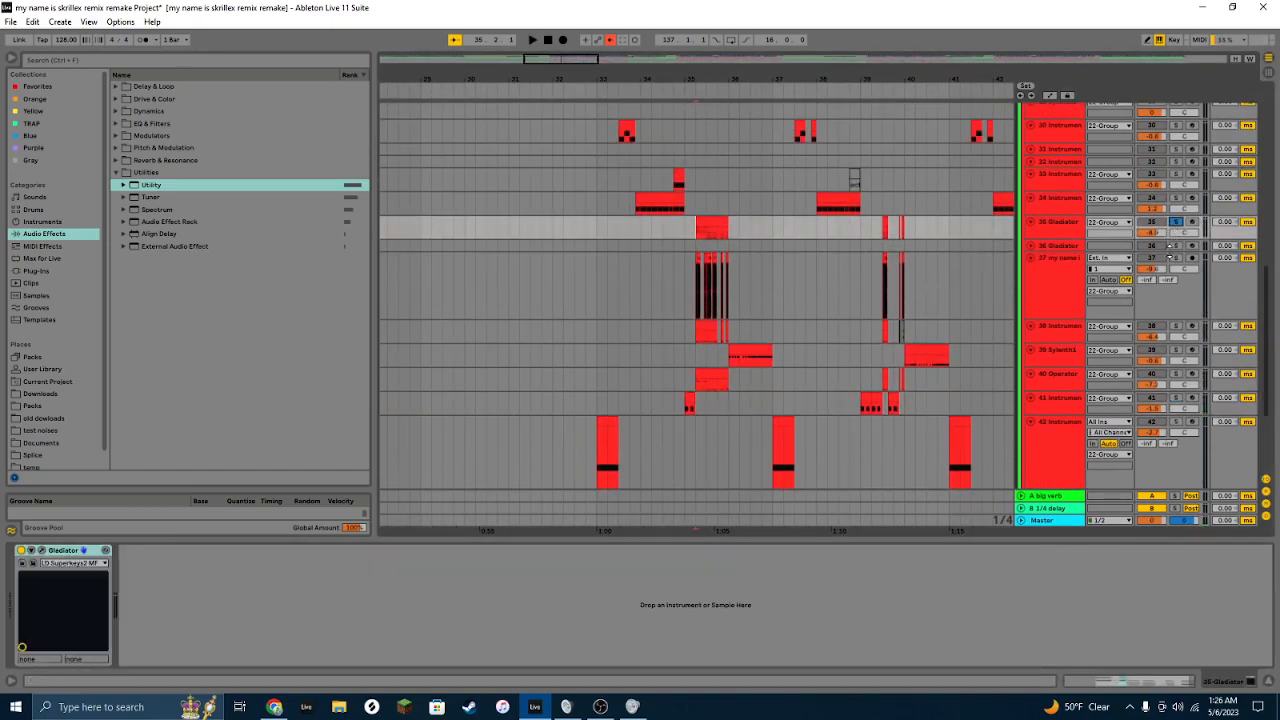
pyautogui.click(1176, 325)
pyautogui.click(1176, 373)
pyautogui.press('space')
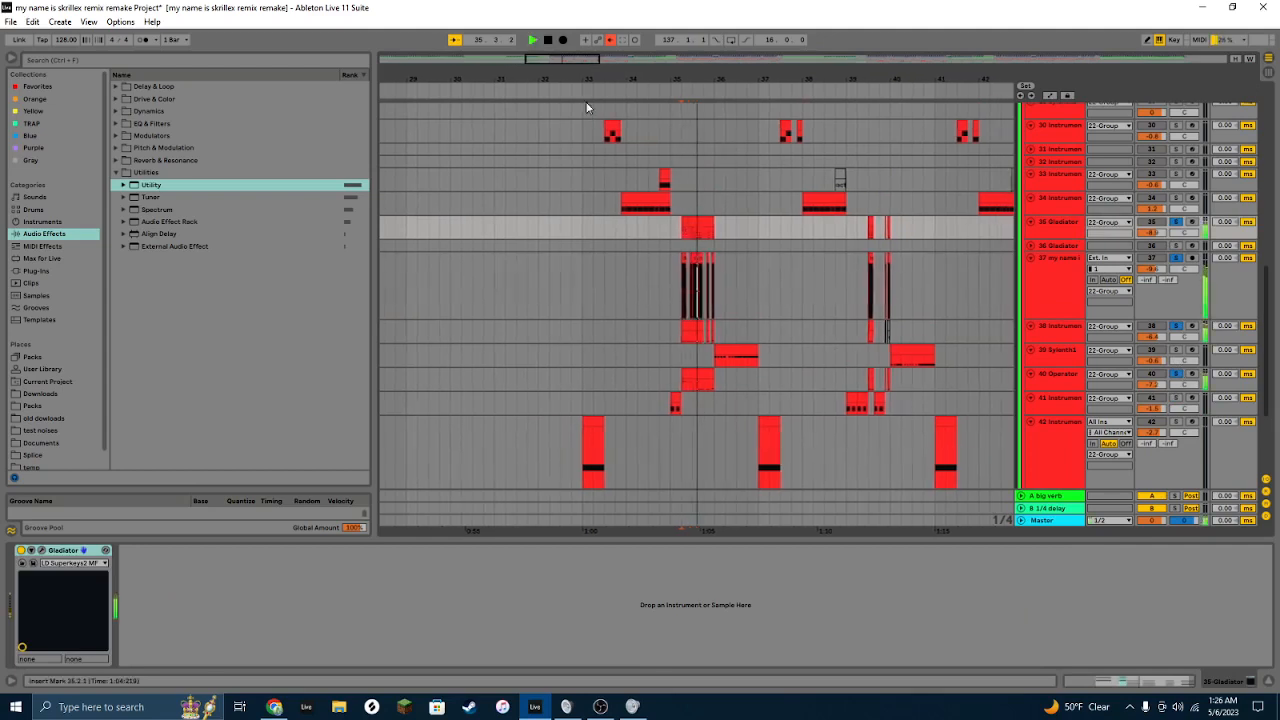
# Step: Zoom into the arrangement around track 35's clip and play it back
pyautogui.moveTo(561, 60); pyautogui.dragTo(564, 98)
pyautogui.click(632, 220)
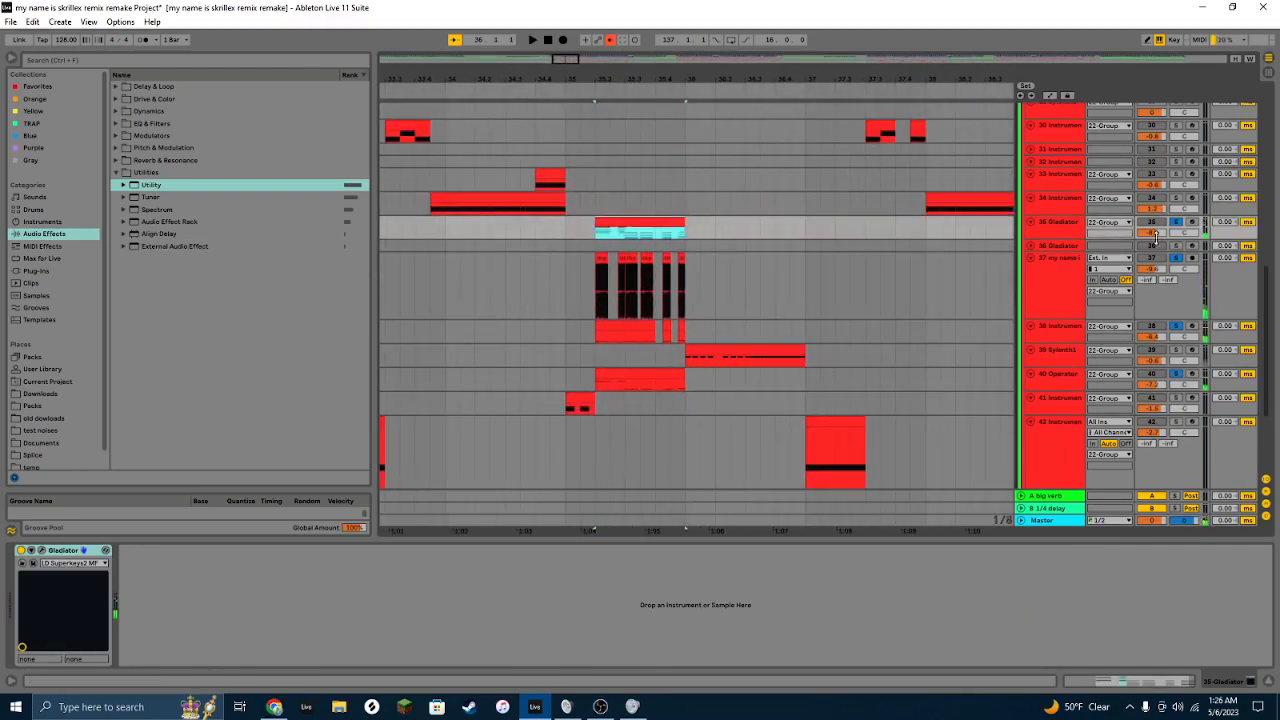
pyautogui.moveTo(1175, 237); pyautogui.dragTo(1175, 226)
pyautogui.click(1049, 222)
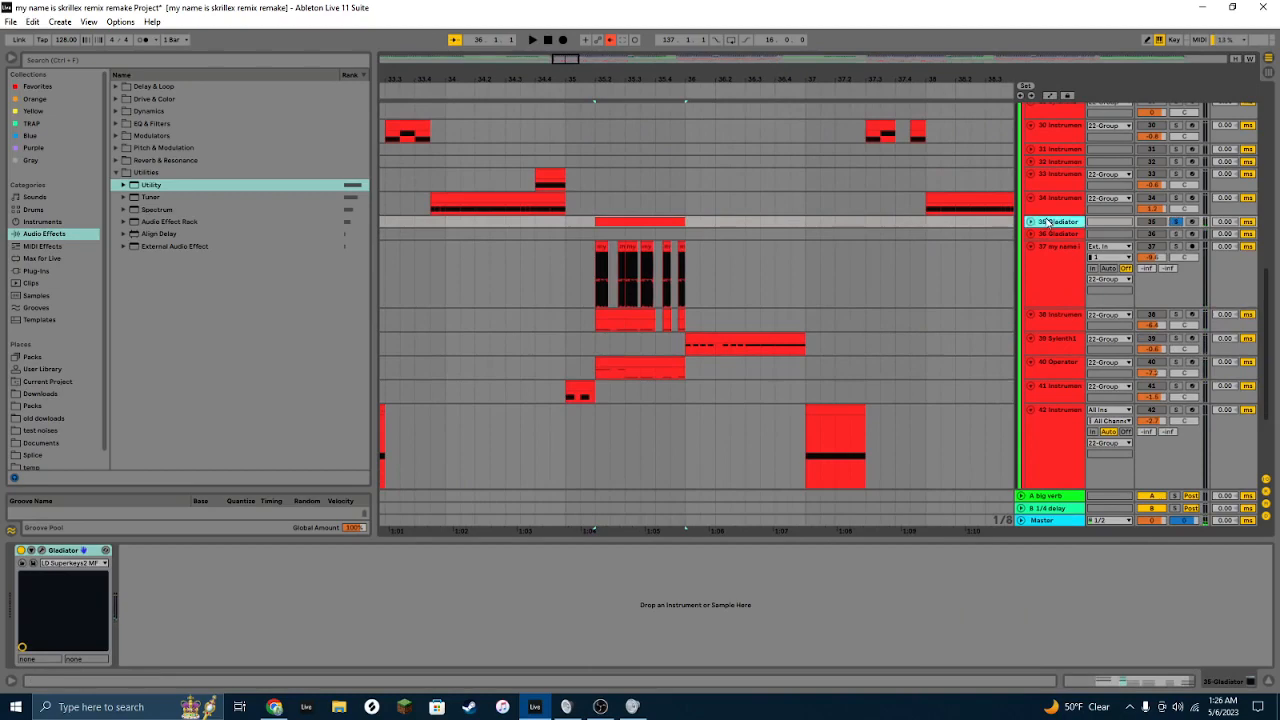
pyautogui.click(1031, 222)
pyautogui.click(663, 220)
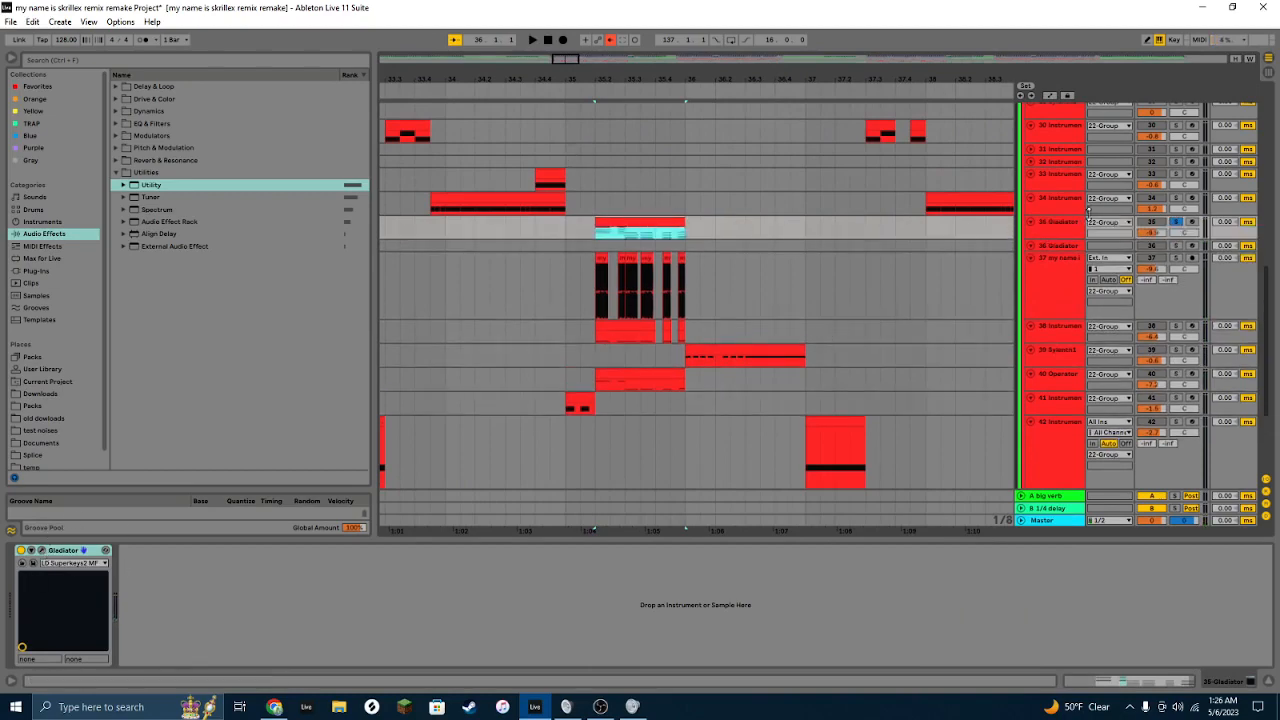
pyautogui.press('space')
pyautogui.press('space')
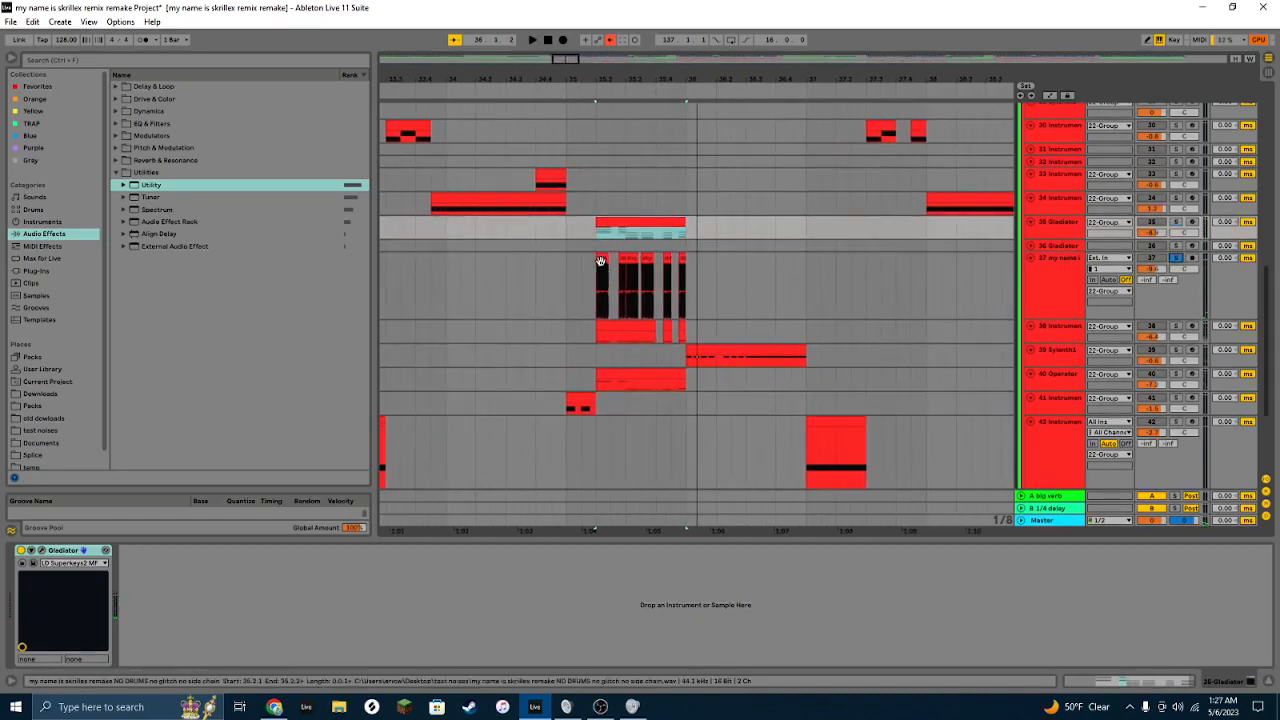
# Step: Select the chopped audio clips on track 37 and play them
pyautogui.click(711, 279)
pyautogui.moveTo(600, 265); pyautogui.dragTo(686, 270)
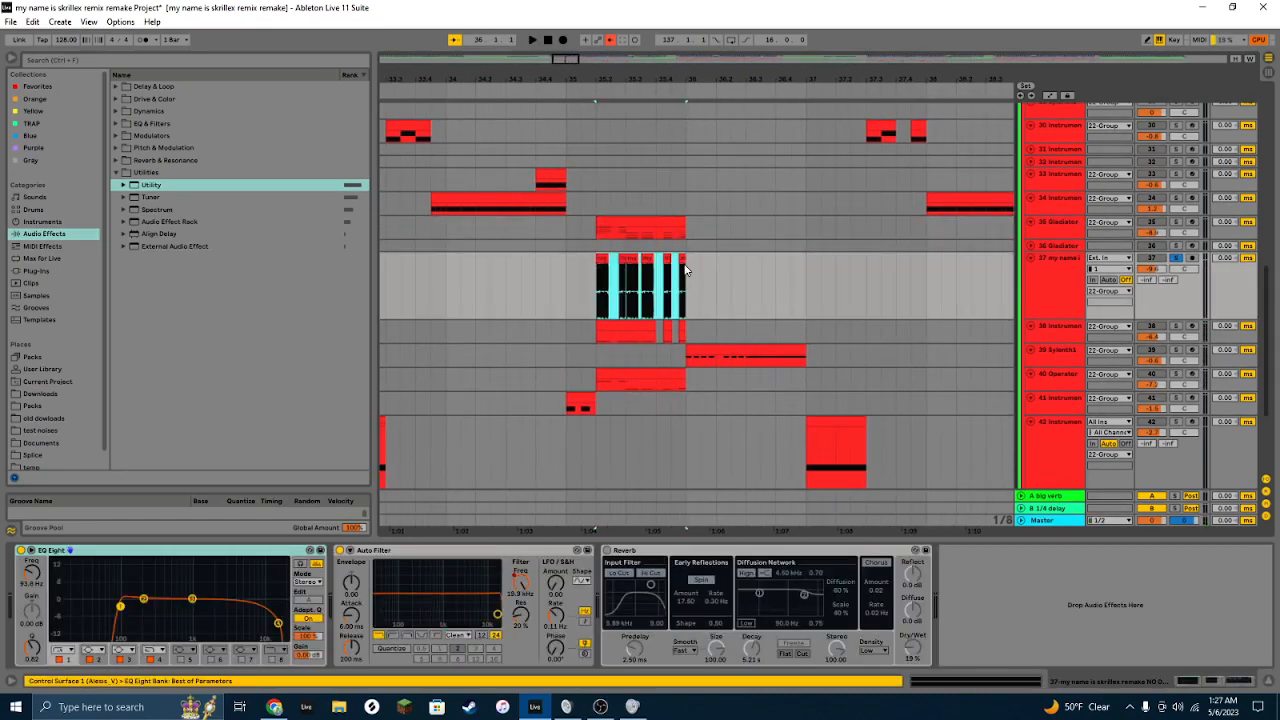
pyautogui.press('space')
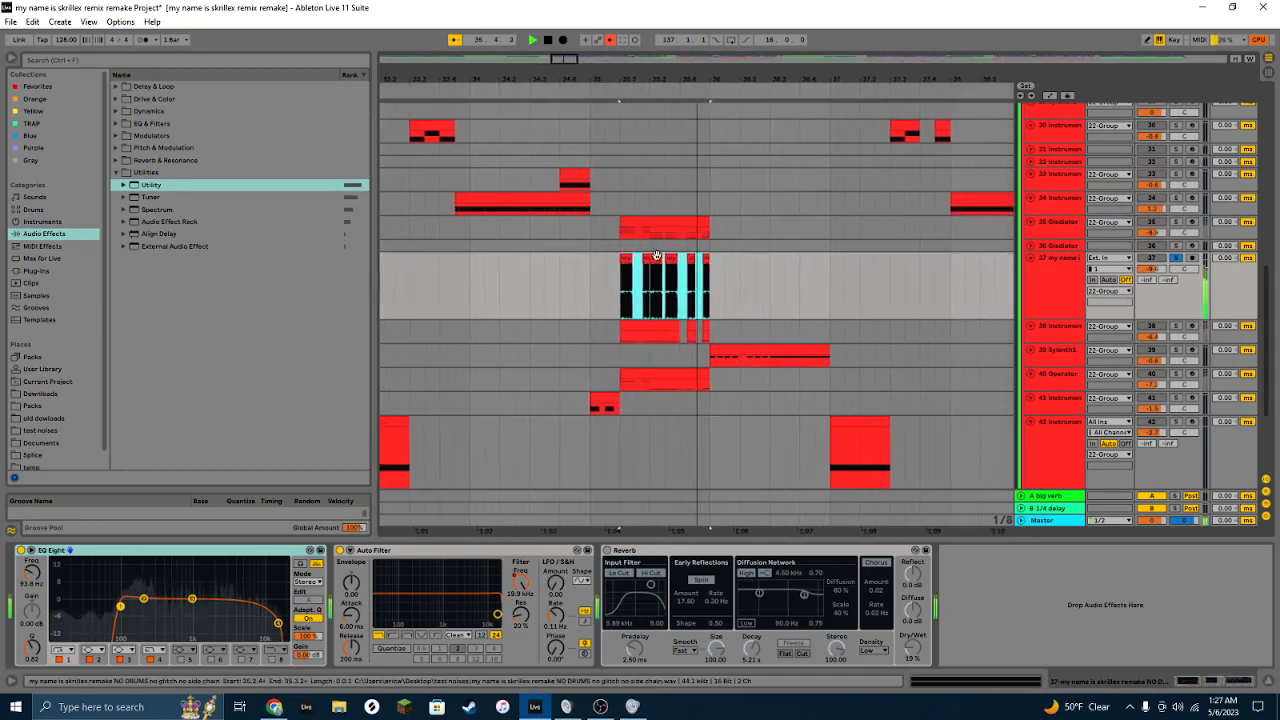
# Step: Open a track 37 audio clip in the clip view and paste a copy after the chopped section
pyautogui.doubleClick(607, 257)
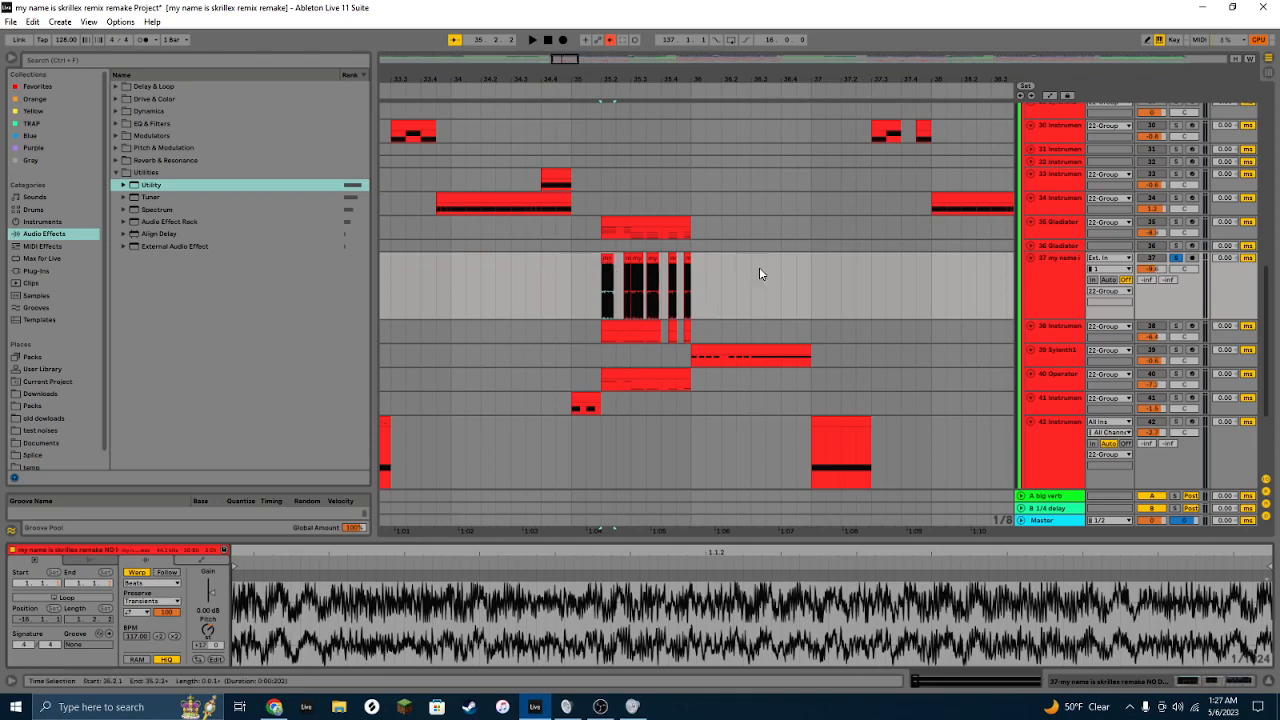
pyautogui.click(673, 259)
pyautogui.click(770, 279)
pyautogui.hotkey('ctrl', 'v')
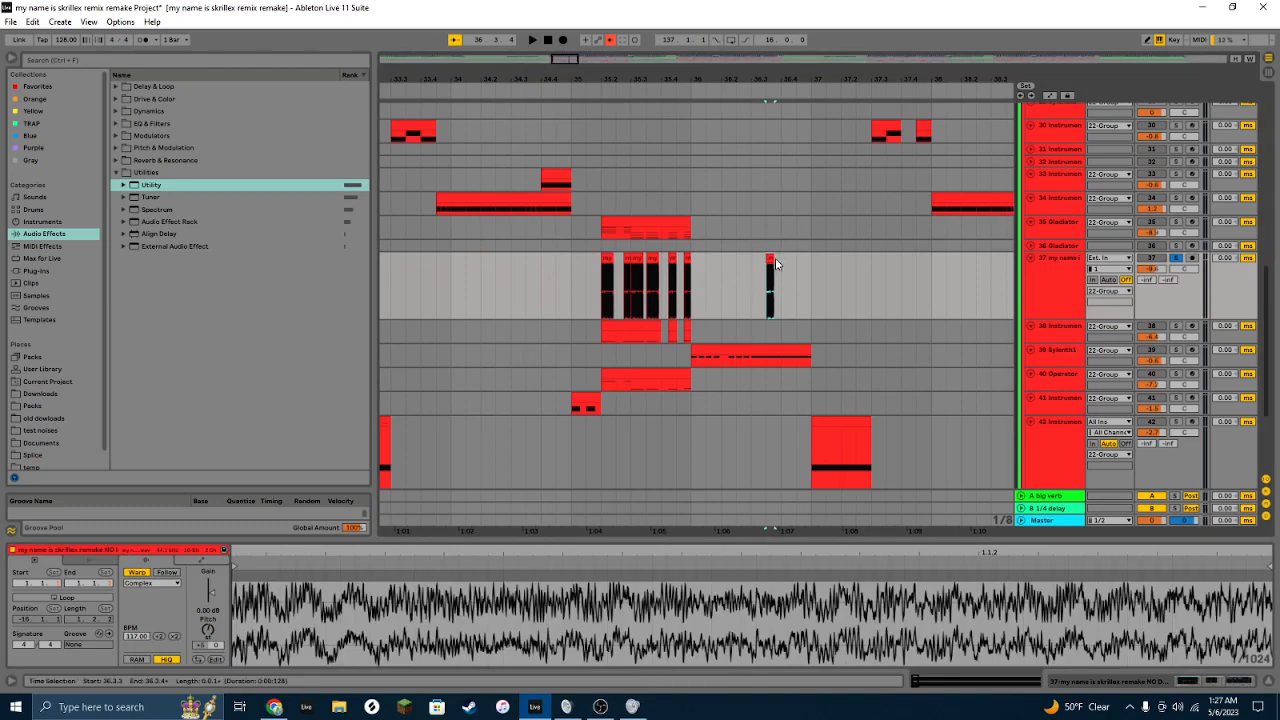
# Step: Lengthen the pasted clip to end around bar 38.2 and play it back
pyautogui.moveTo(773, 260); pyautogui.dragTo(961, 264)
pyautogui.click(765, 282)
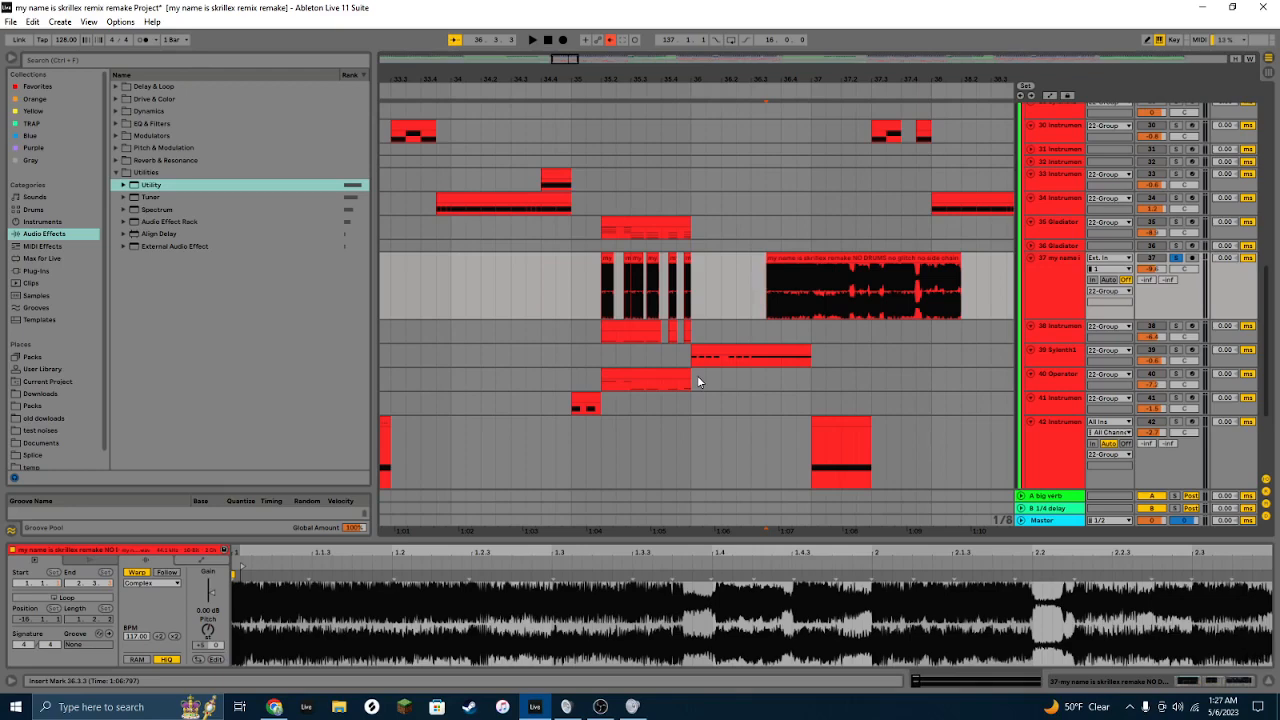
pyautogui.press('space')
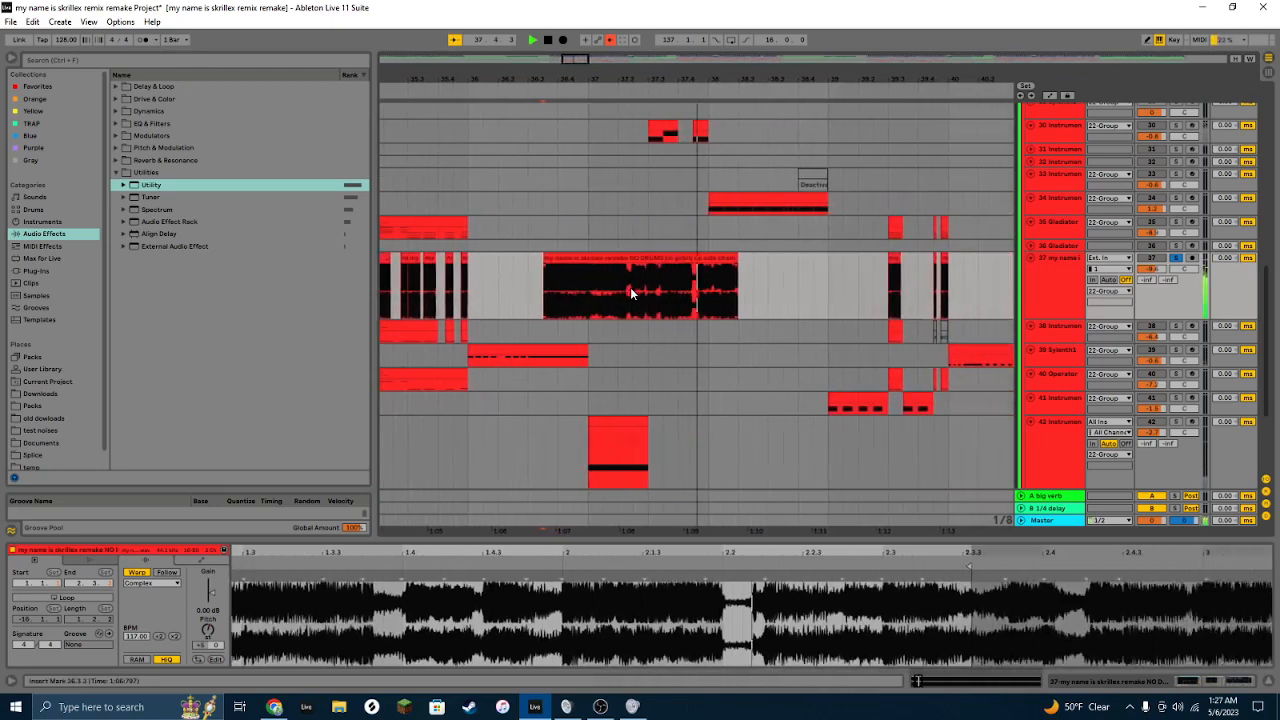
pyautogui.press('space')
pyautogui.click(605, 261)
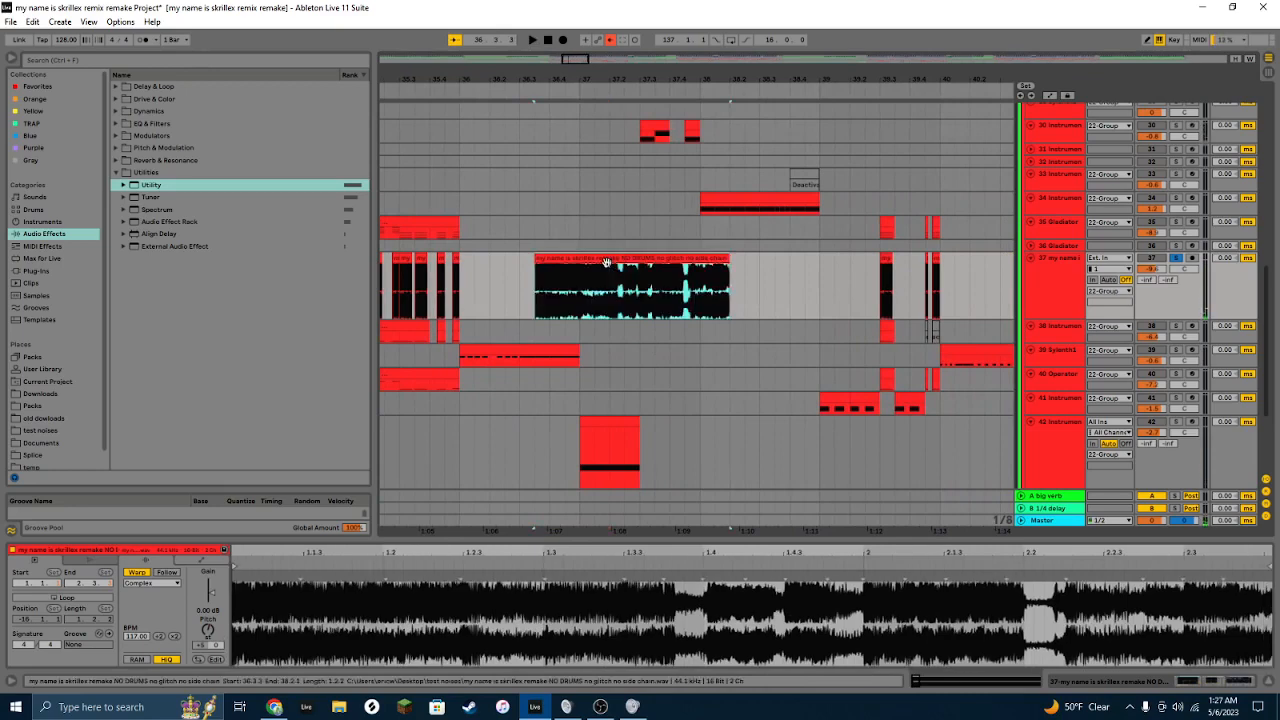
# Step: Delete the pasted audio clip from track 37
pyautogui.press('Delete')
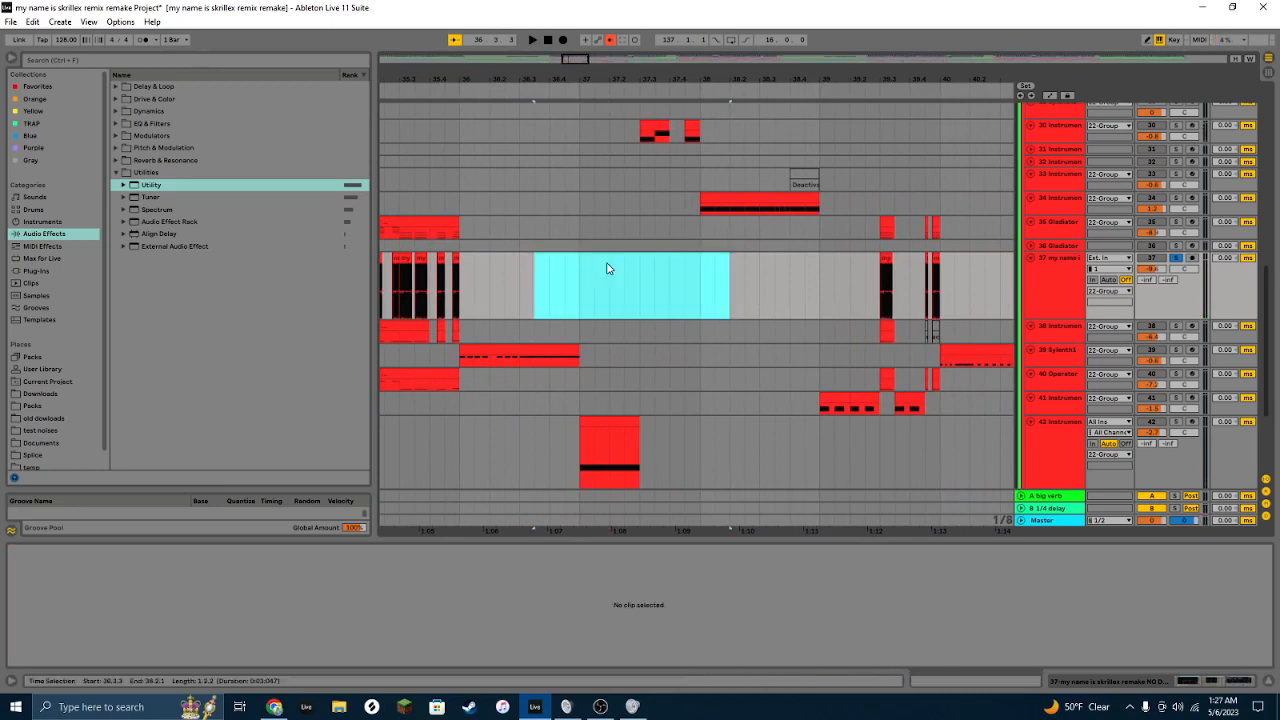
pyautogui.moveTo(575, 55); pyautogui.dragTo(569, 55)
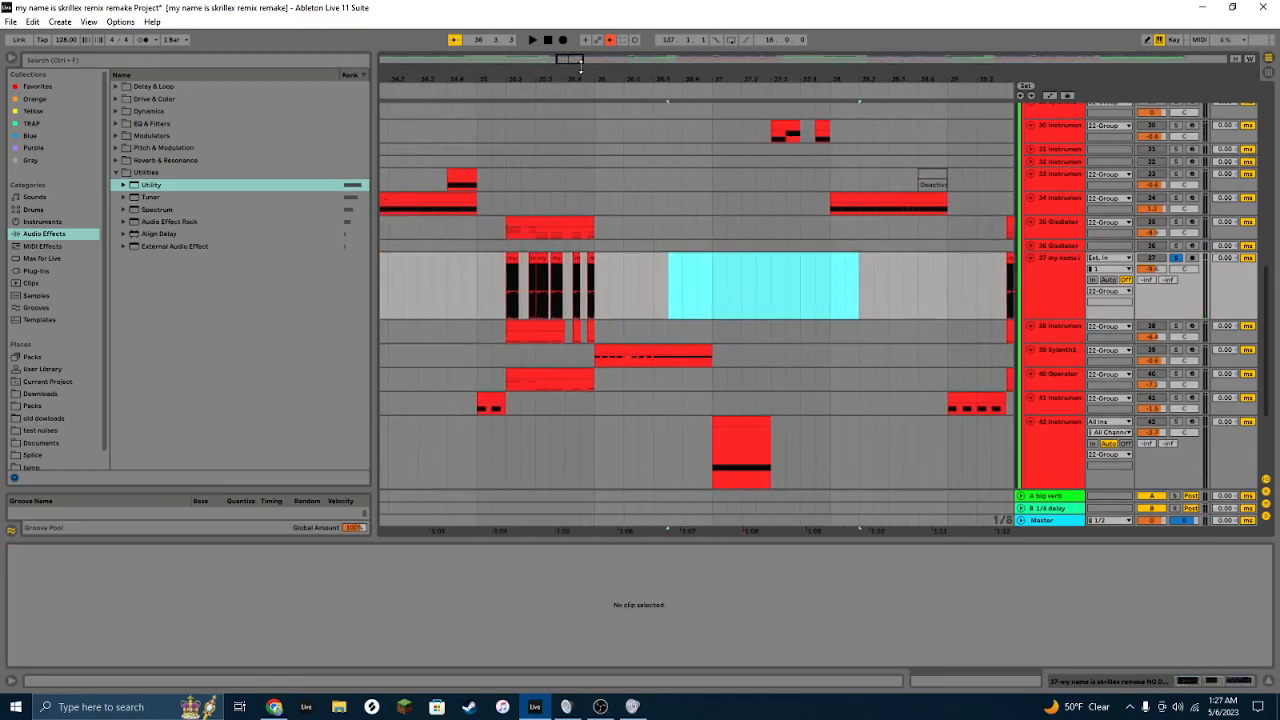
# Step: Select the Sylenth1 clip on track 39 and play it back
pyautogui.click(640, 354)
pyautogui.scroll(-3, 1207, 263)
pyautogui.scroll(-2, 599, 331)
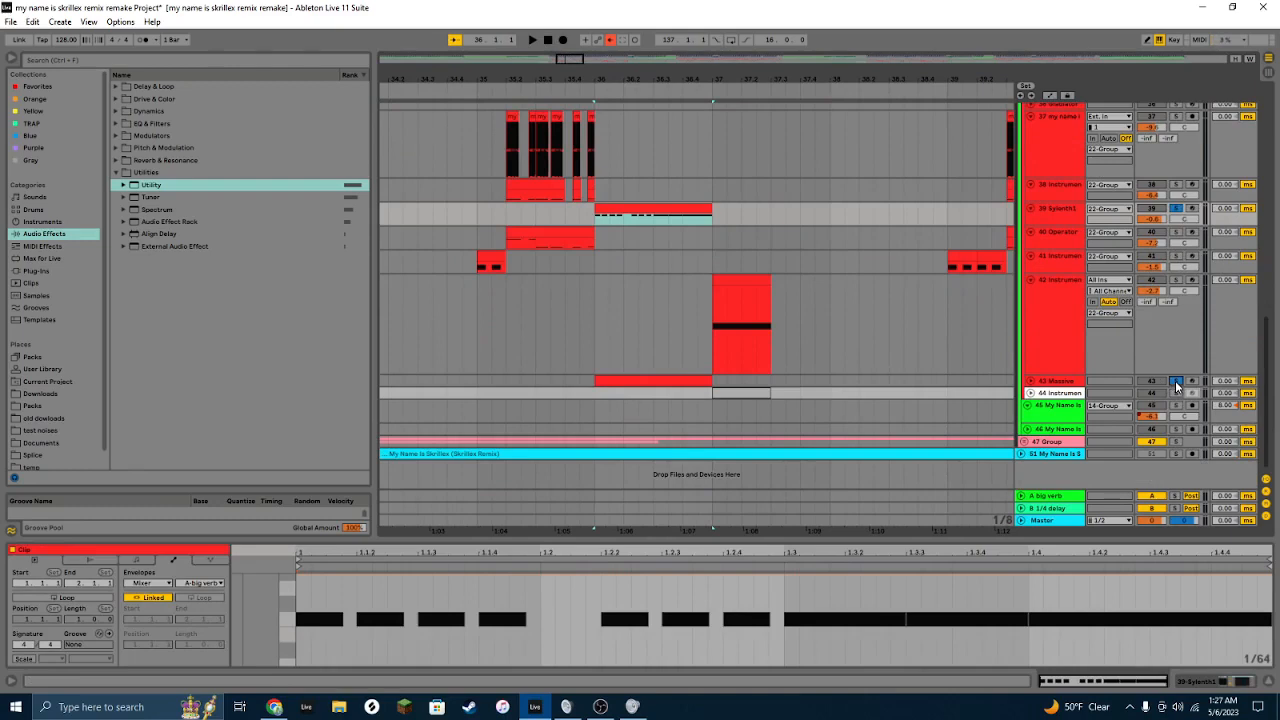
pyautogui.press('space')
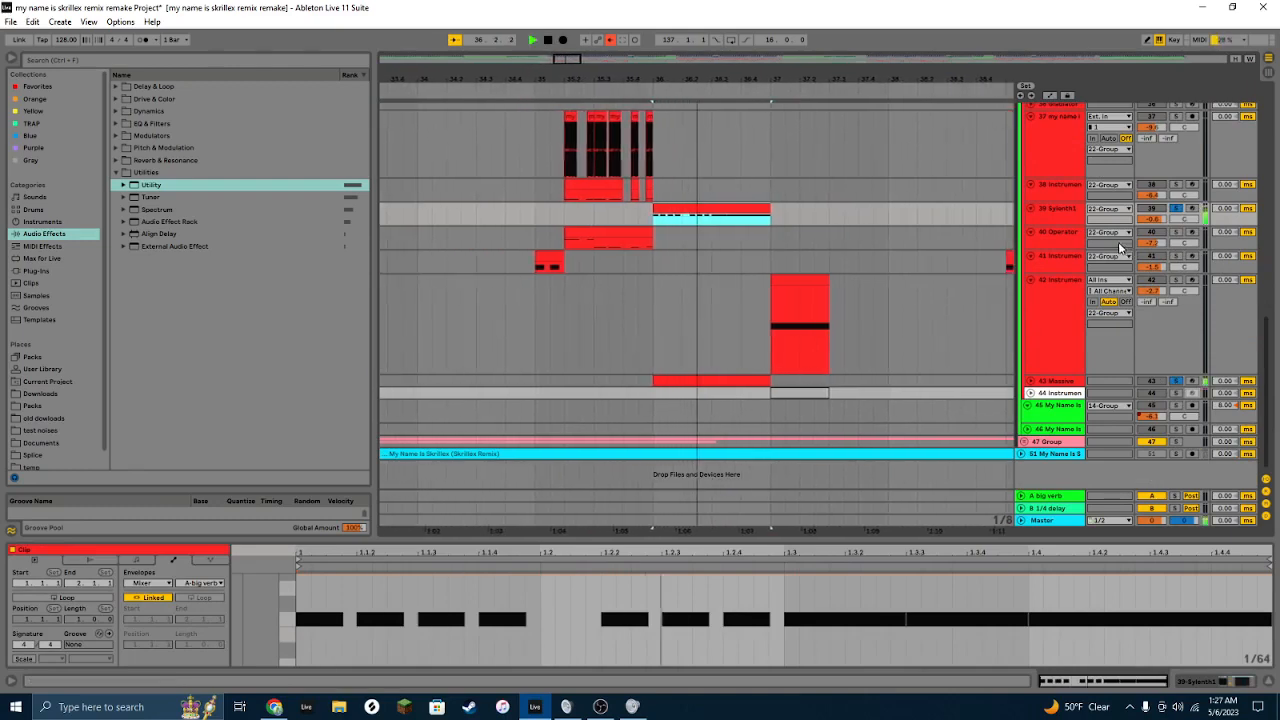
# Step: Open track 39's Sylenth1 instrument window, play the part to hear the HOV ScreamHover patch, and close the window
pyautogui.click(1055, 217)
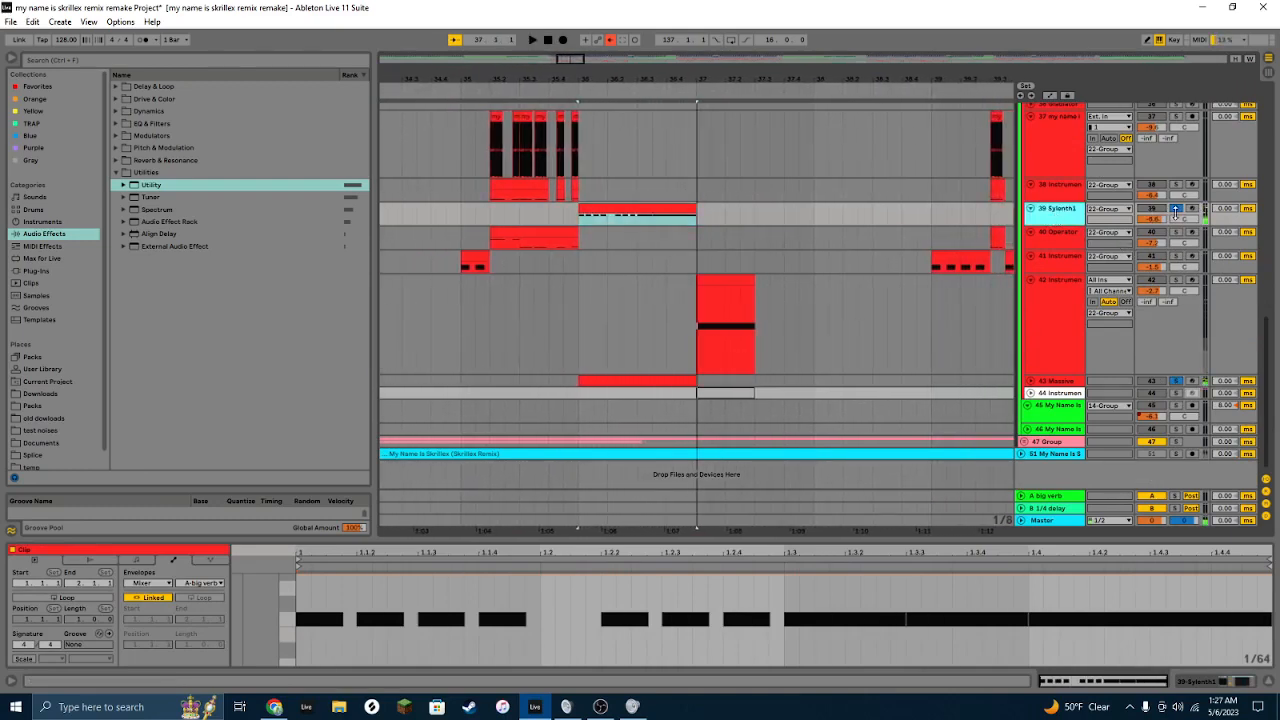
pyautogui.click(1060, 212)
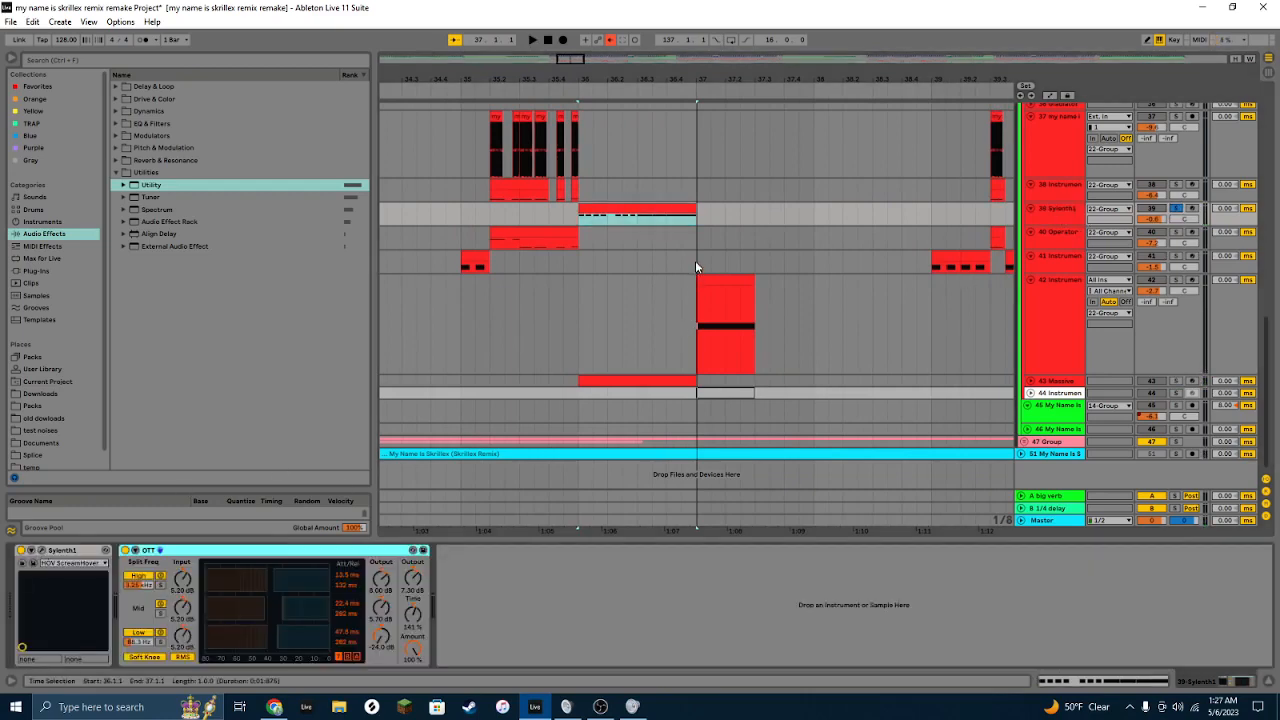
pyautogui.press('space')
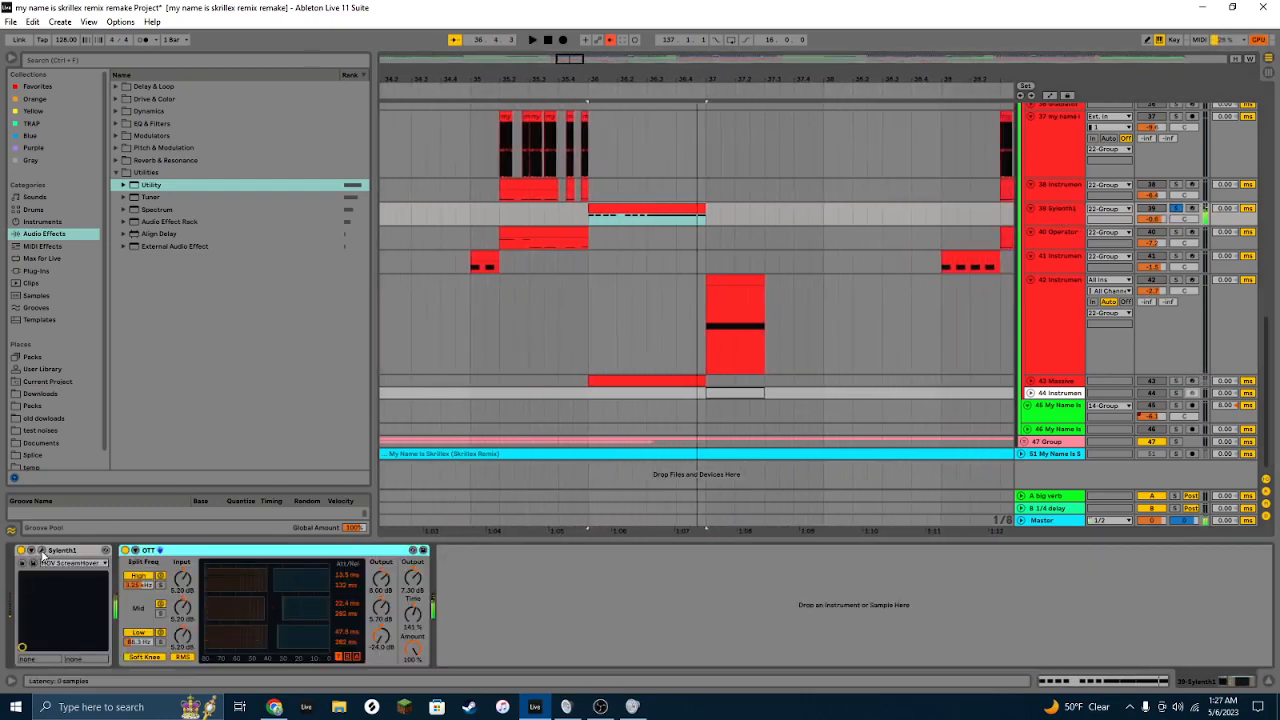
pyautogui.press('space')
pyautogui.click(105, 550)
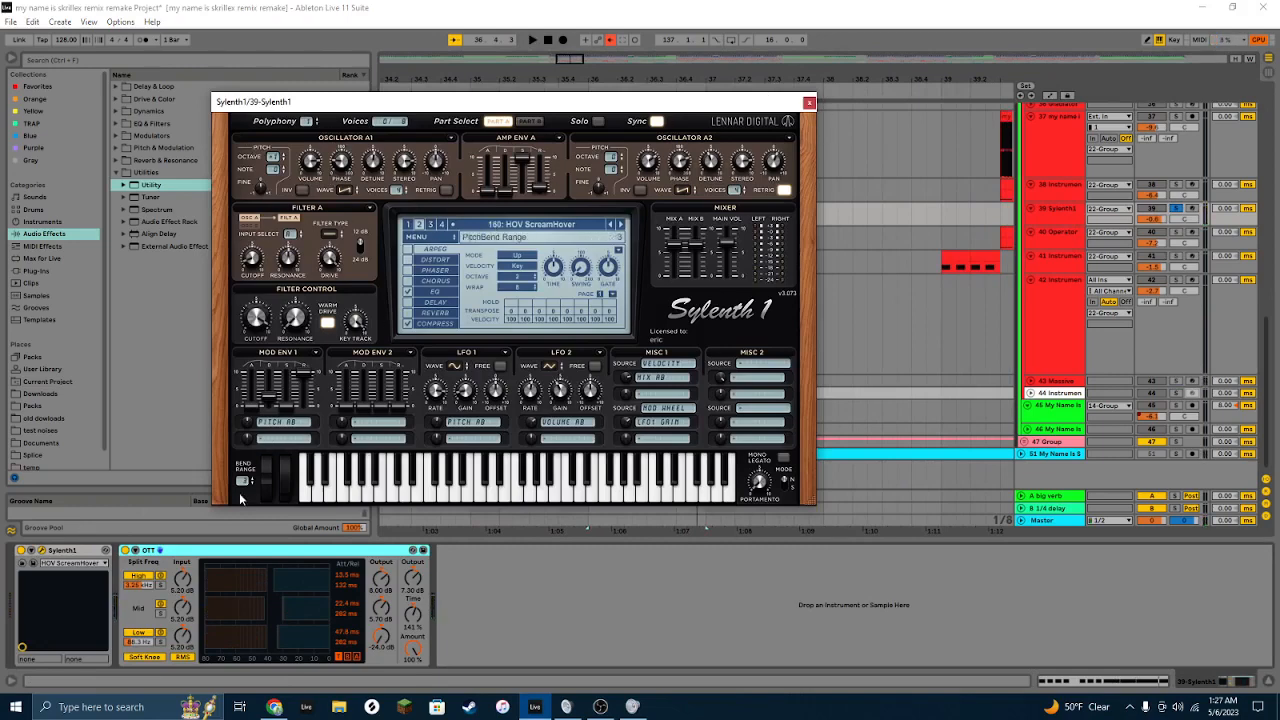
pyautogui.press('space')
pyautogui.press('space')
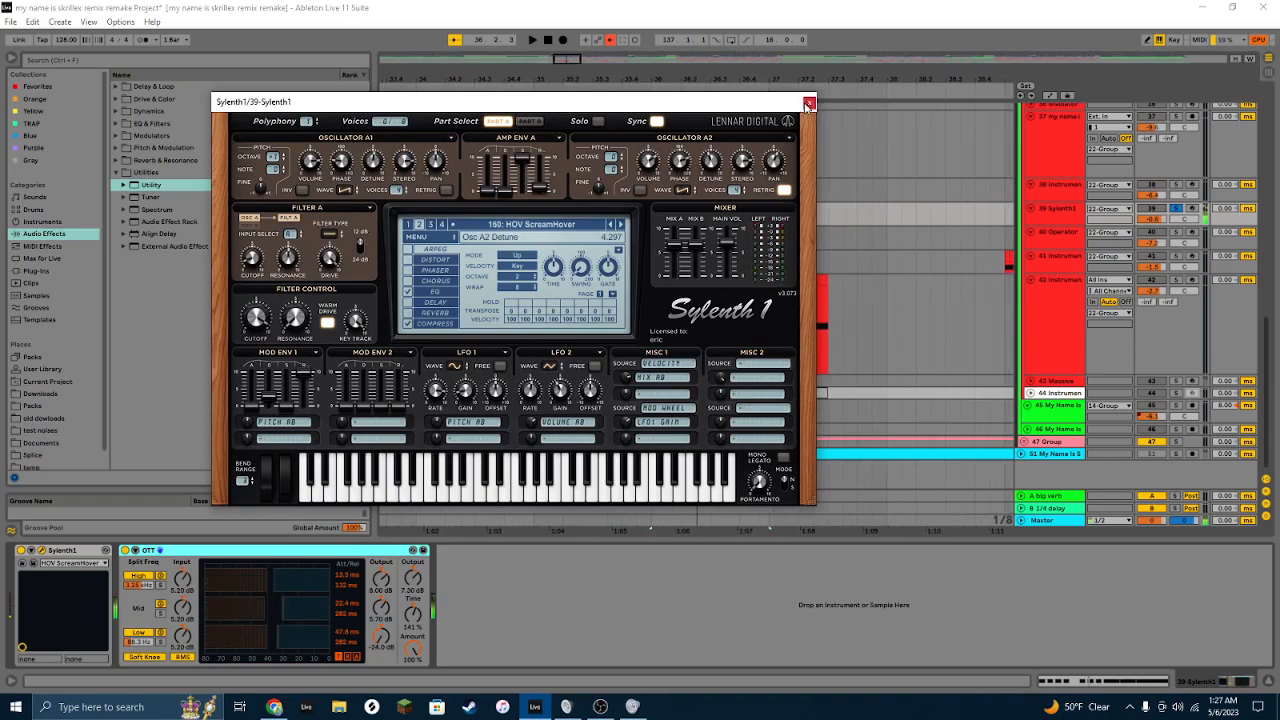
pyautogui.hotkey('ctrl', 'alt', 'p')
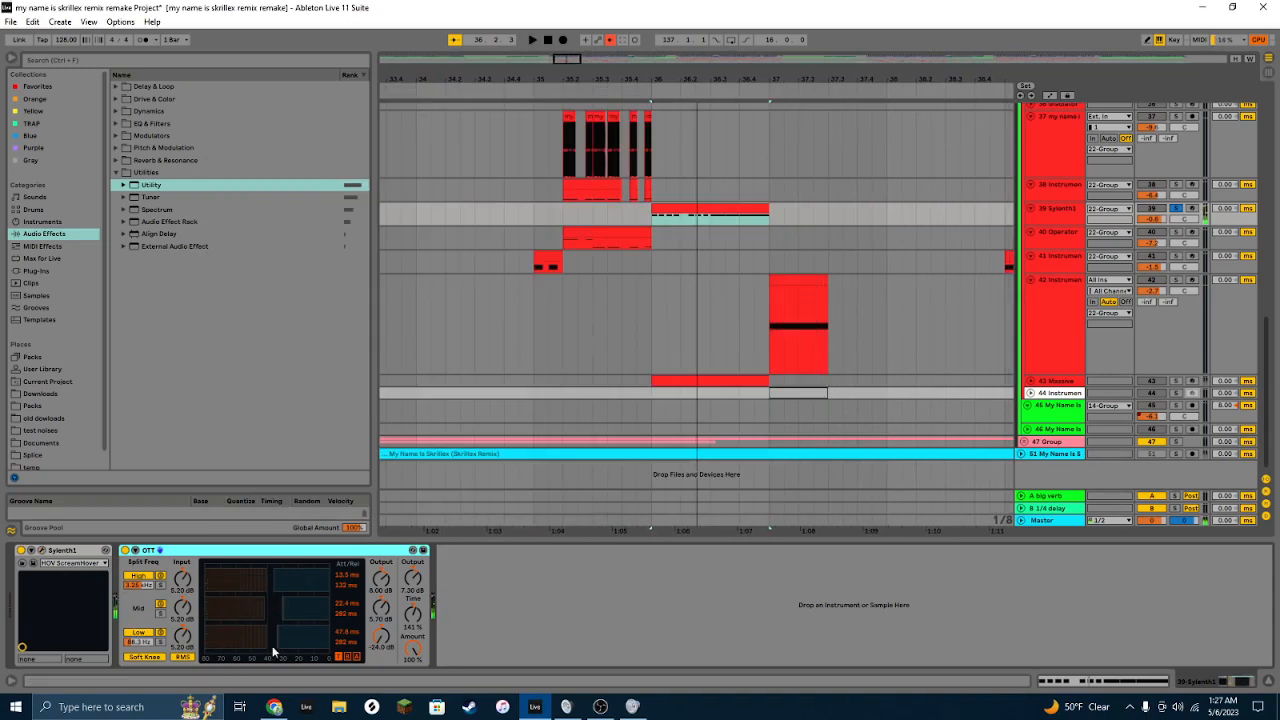
# Step: Select the Massive track 43 and its clip, and play it back
pyautogui.click(1060, 384)
pyautogui.click(737, 380)
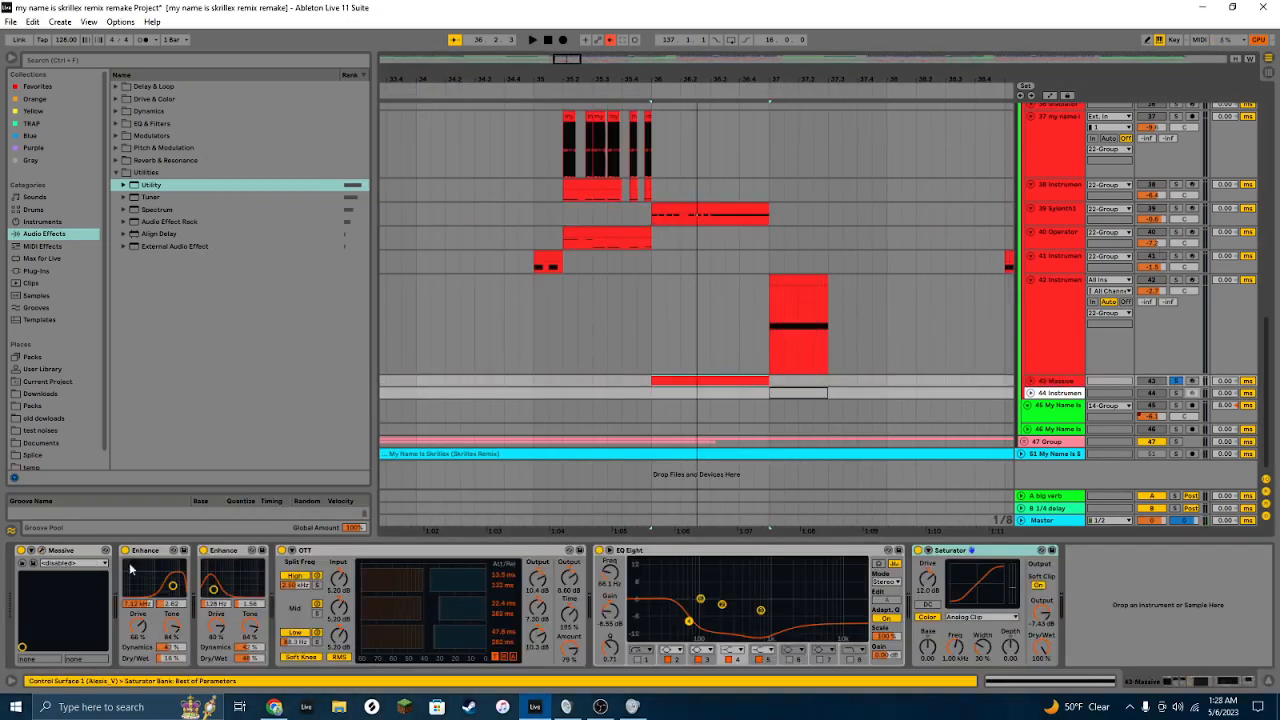
pyautogui.press('space')
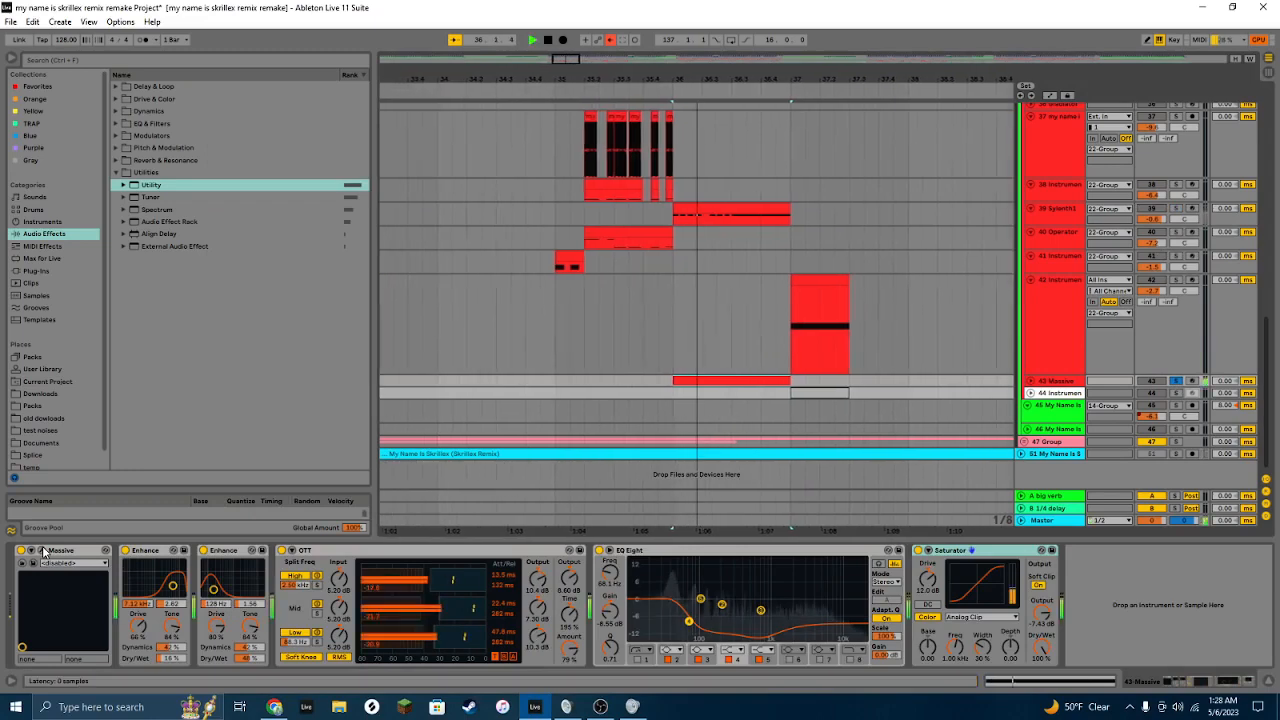
pyautogui.press('space')
# Step: Collapse all devices in track 43's chain and expand them one by one to inspect each
pyautogui.doubleClick(156, 551)
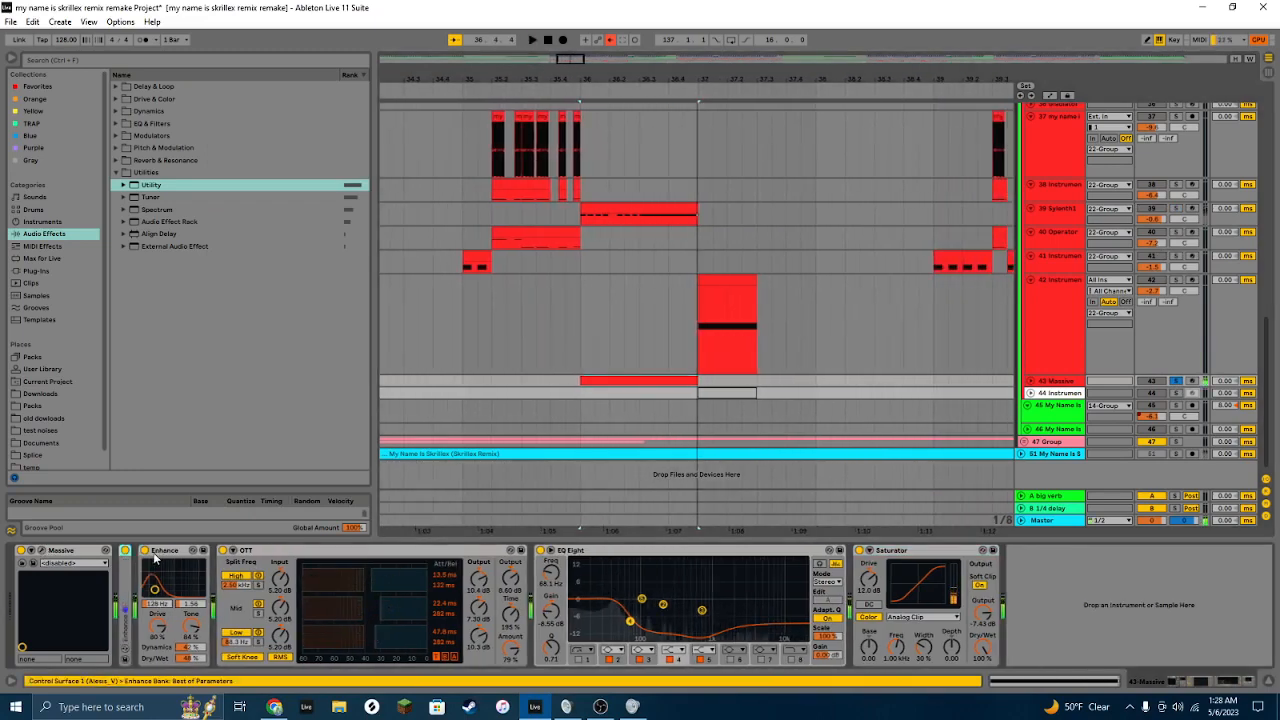
pyautogui.doubleClick(172, 551)
pyautogui.doubleClick(188, 551)
pyautogui.doubleClick(190, 551)
pyautogui.doubleClick(206, 551)
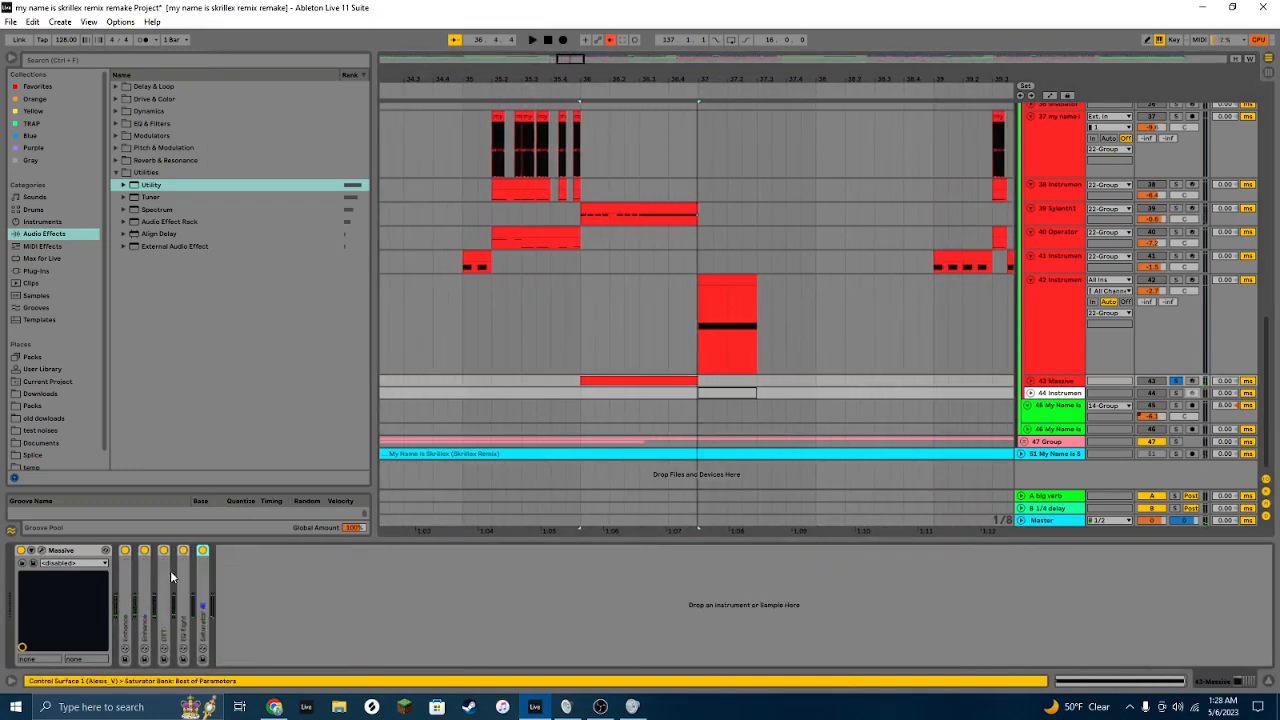
pyautogui.click(133, 567)
pyautogui.doubleClick(126, 567)
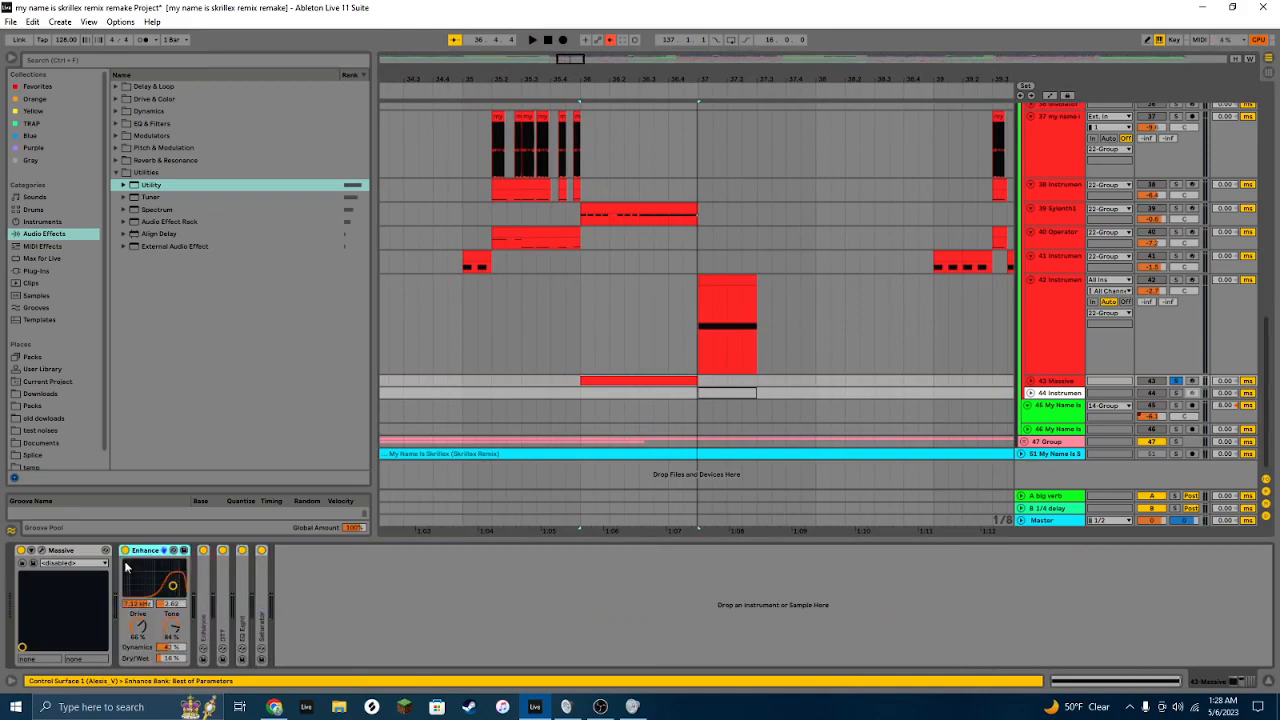
pyautogui.doubleClick(203, 578)
pyautogui.doubleClick(323, 565)
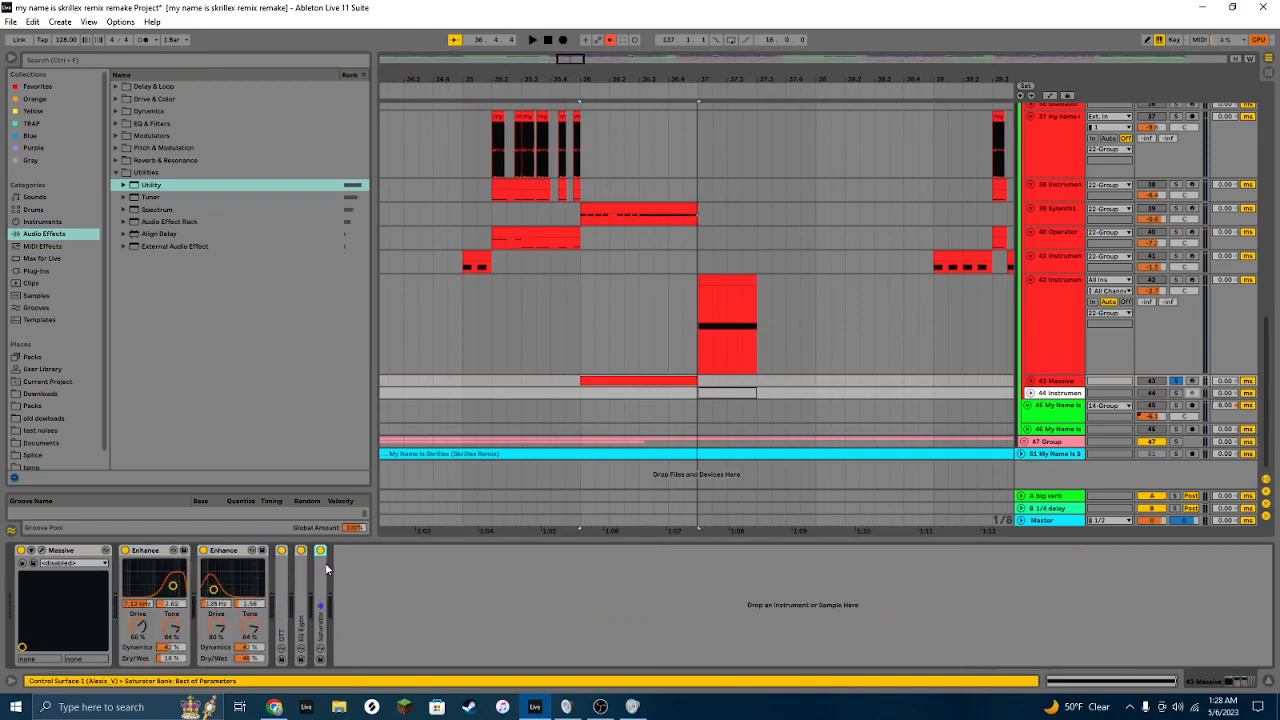
pyautogui.doubleClick(303, 568)
pyautogui.doubleClick(279, 564)
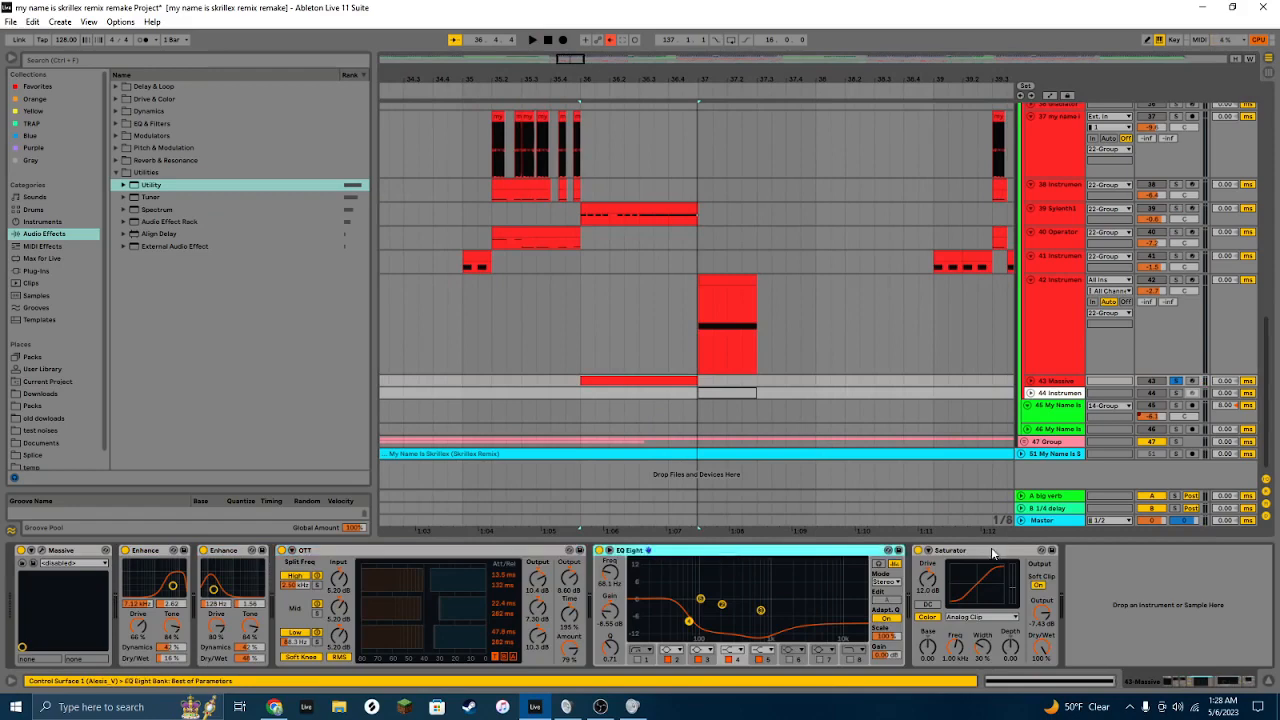
# Step: Deactivate the EQ Eight on track 43 and play the part to compare
pyautogui.press('0')
pyautogui.press('space')
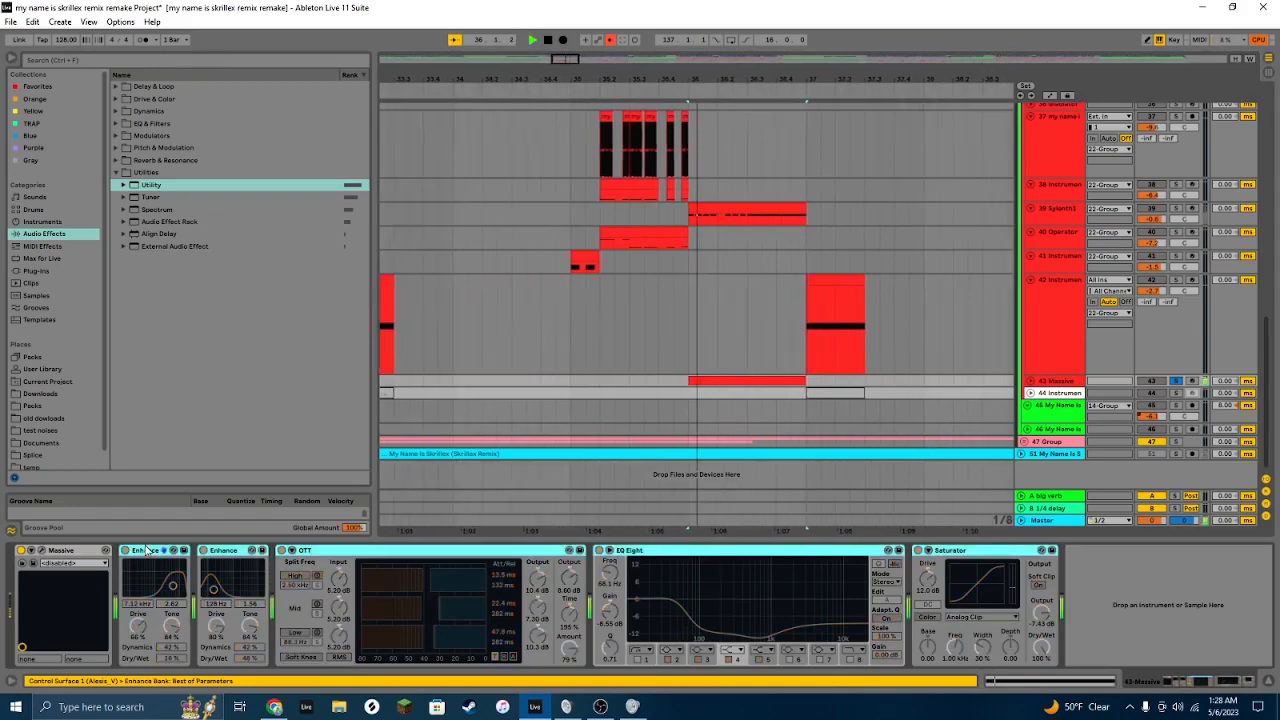
pyautogui.press('space')
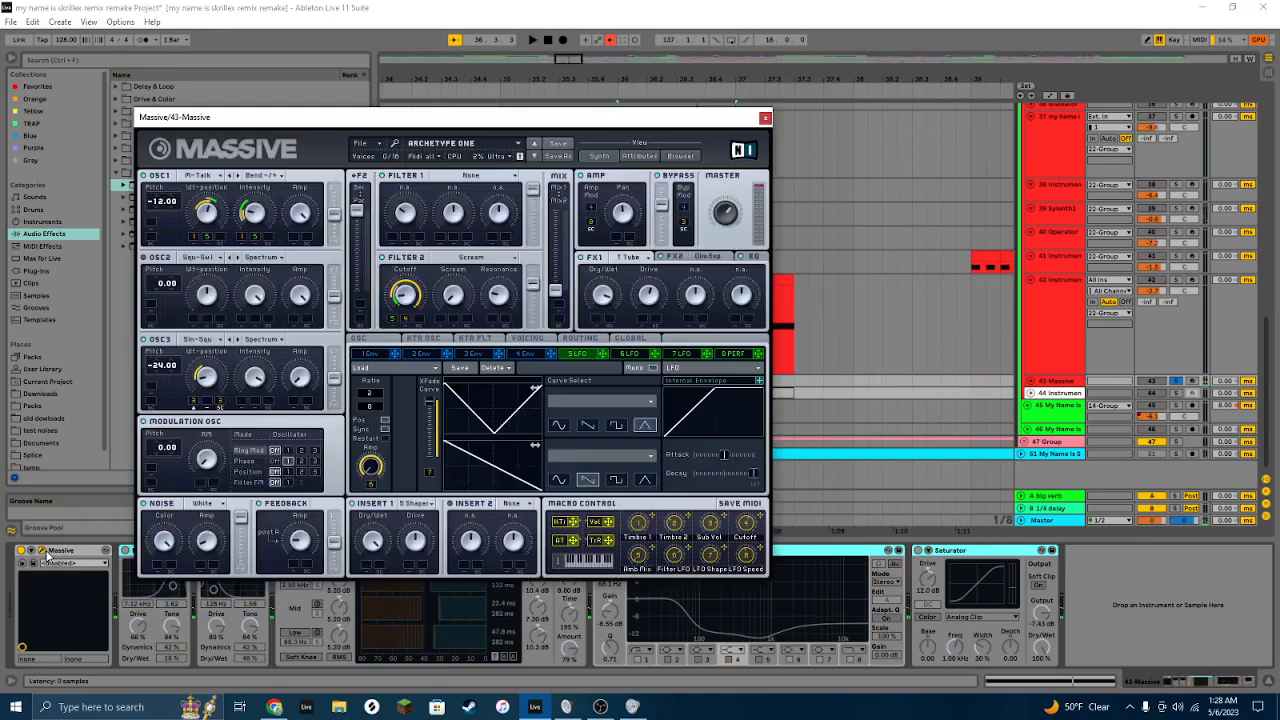
# Step: Open track 43's Massive synth window to inspect the patch, then close it
pyautogui.click(42, 551)
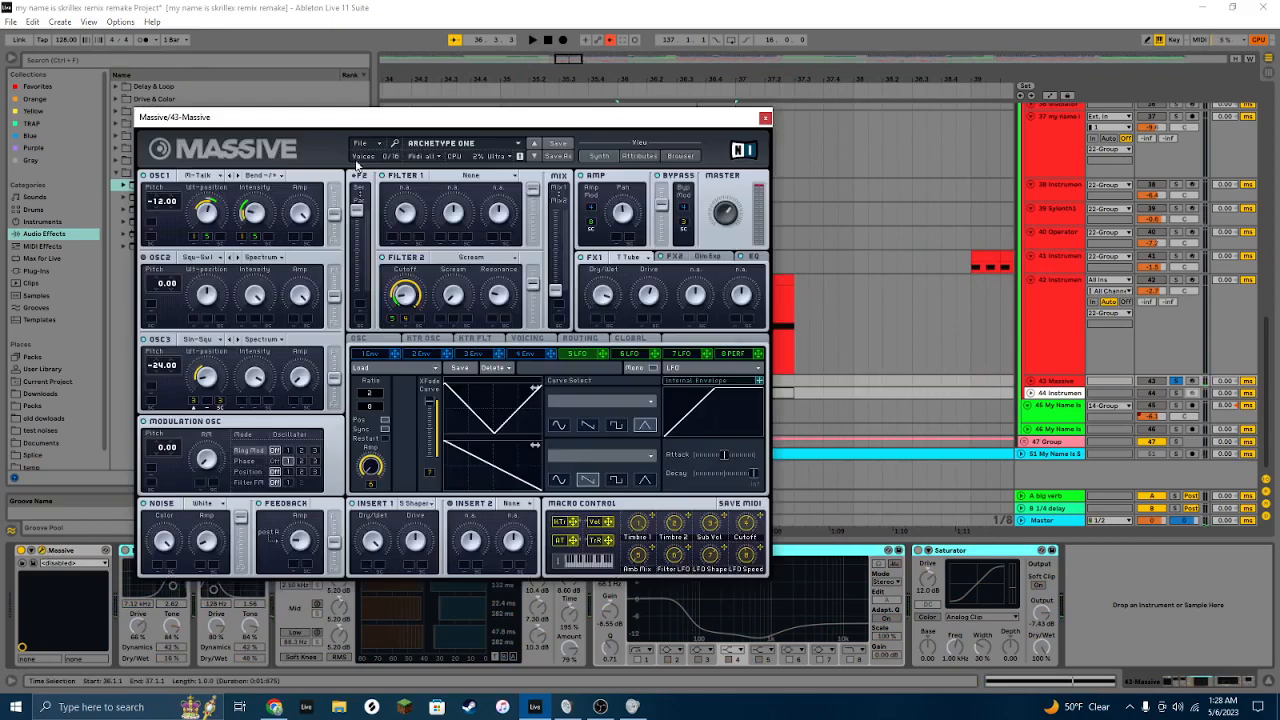
pyautogui.moveTo(370, 119); pyautogui.dragTo(374, 103)
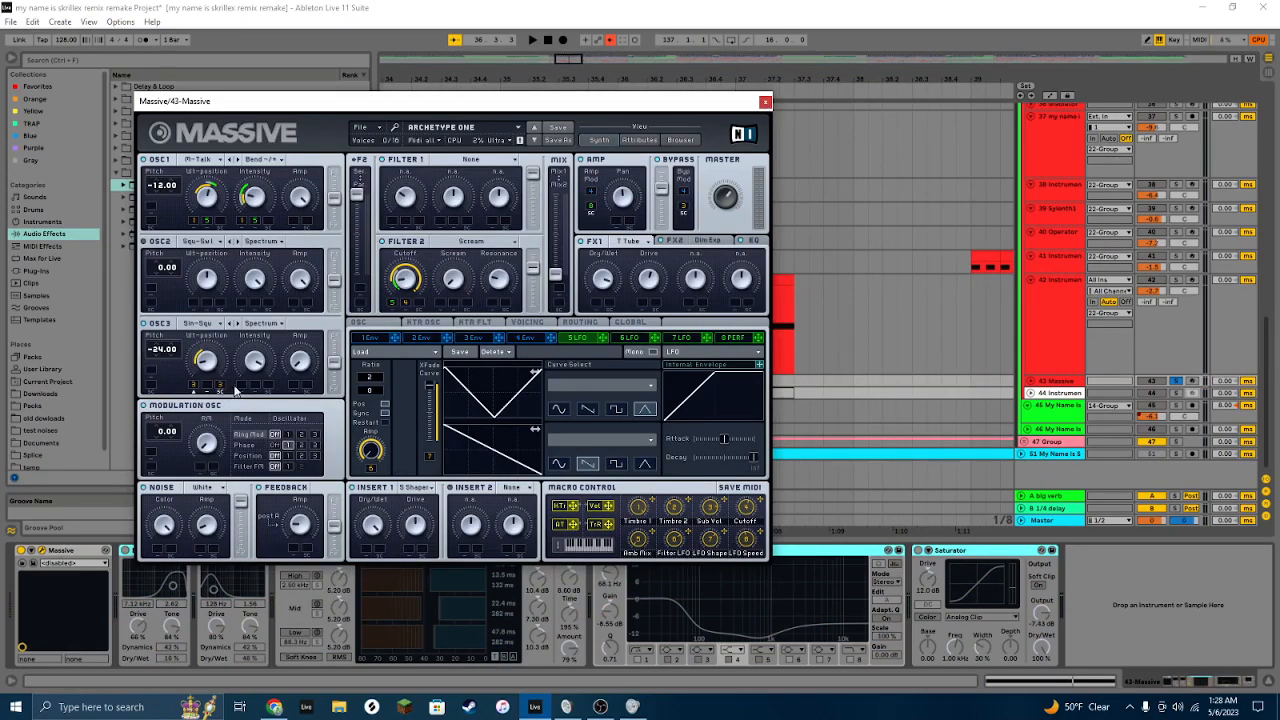
pyautogui.click(765, 102)
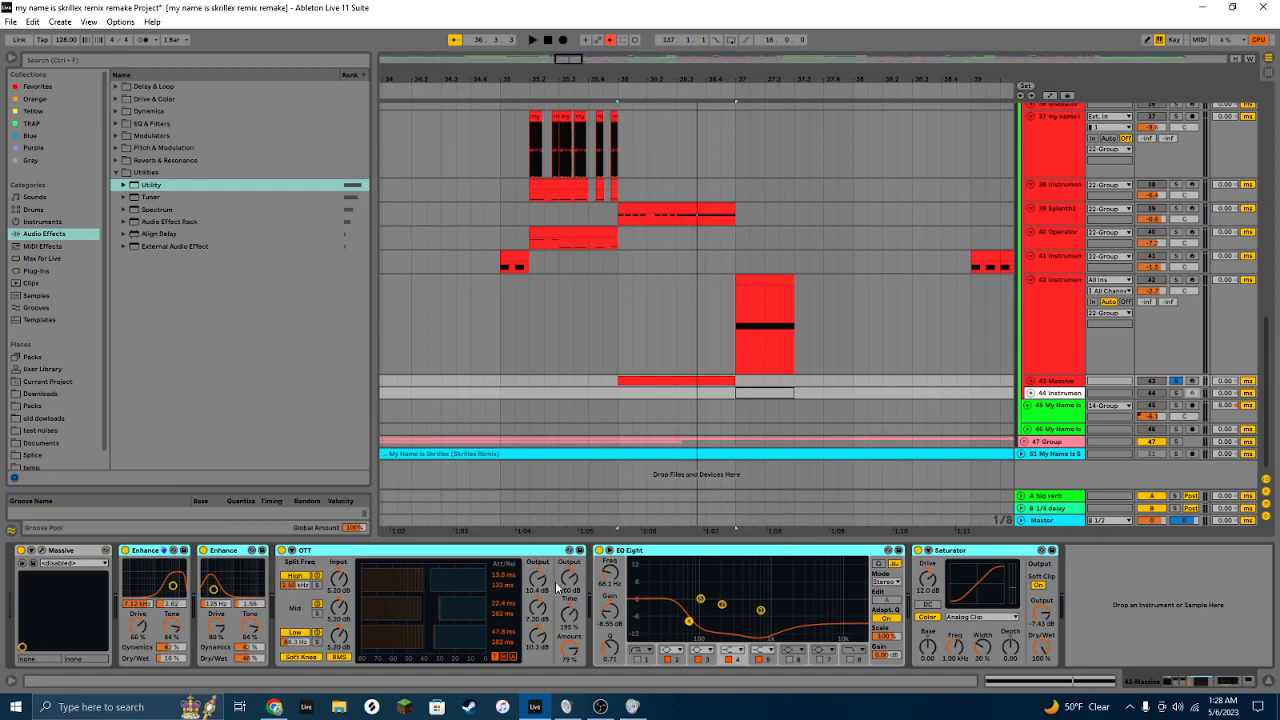
# Step: Play back the section around track 43's clip
pyautogui.click(1154, 558)
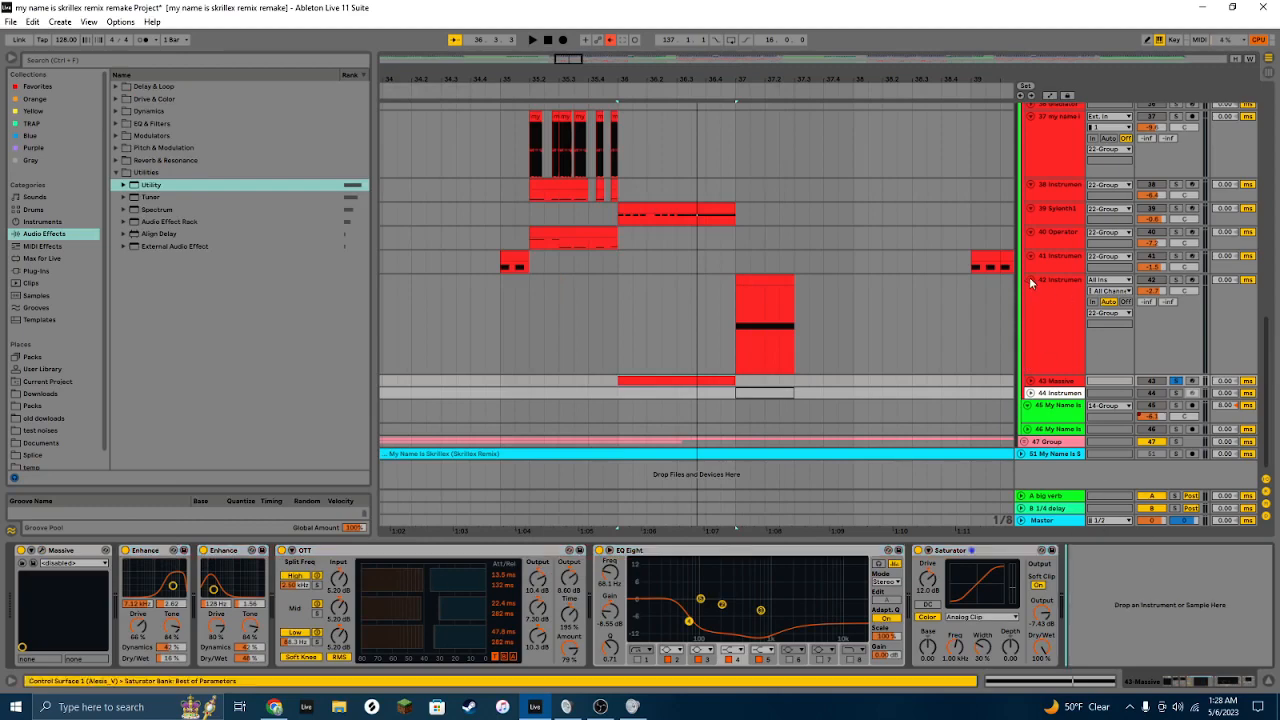
pyautogui.press('space')
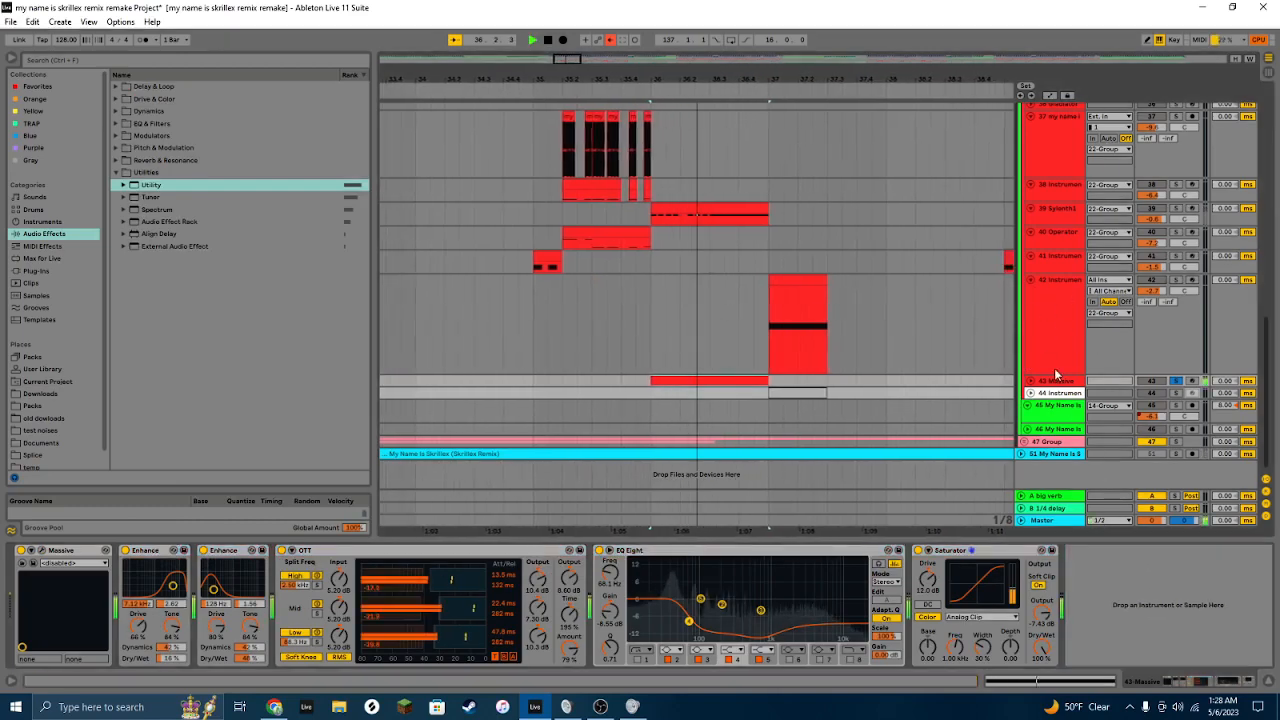
pyautogui.press('space')
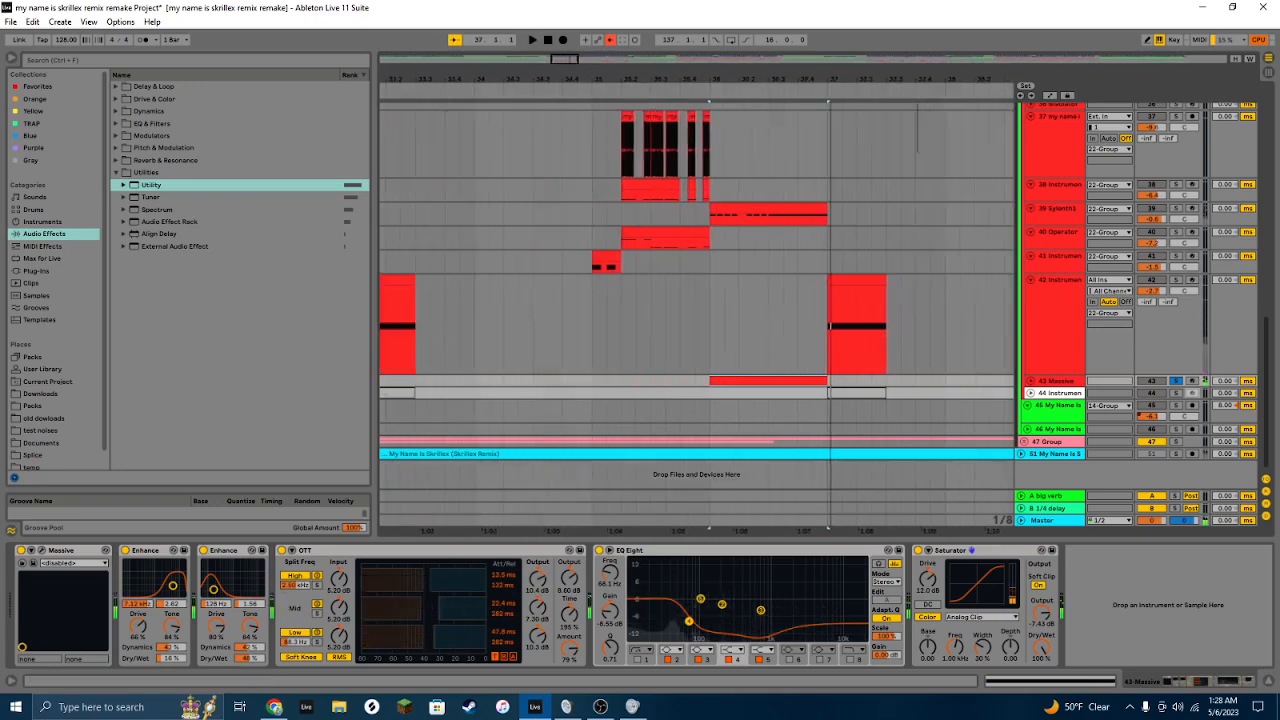
# Step: Select the instrument clip on track 42 and play it back
pyautogui.click(505, 345)
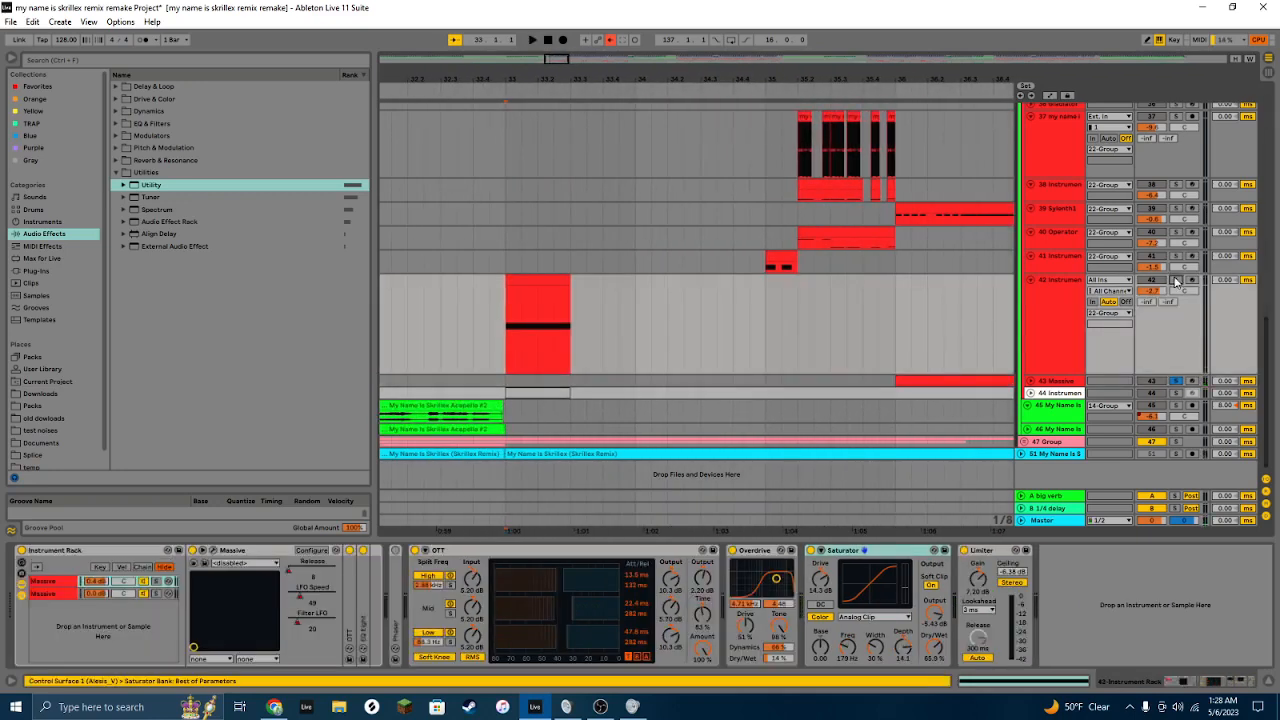
pyautogui.click(530, 284)
pyautogui.press('space')
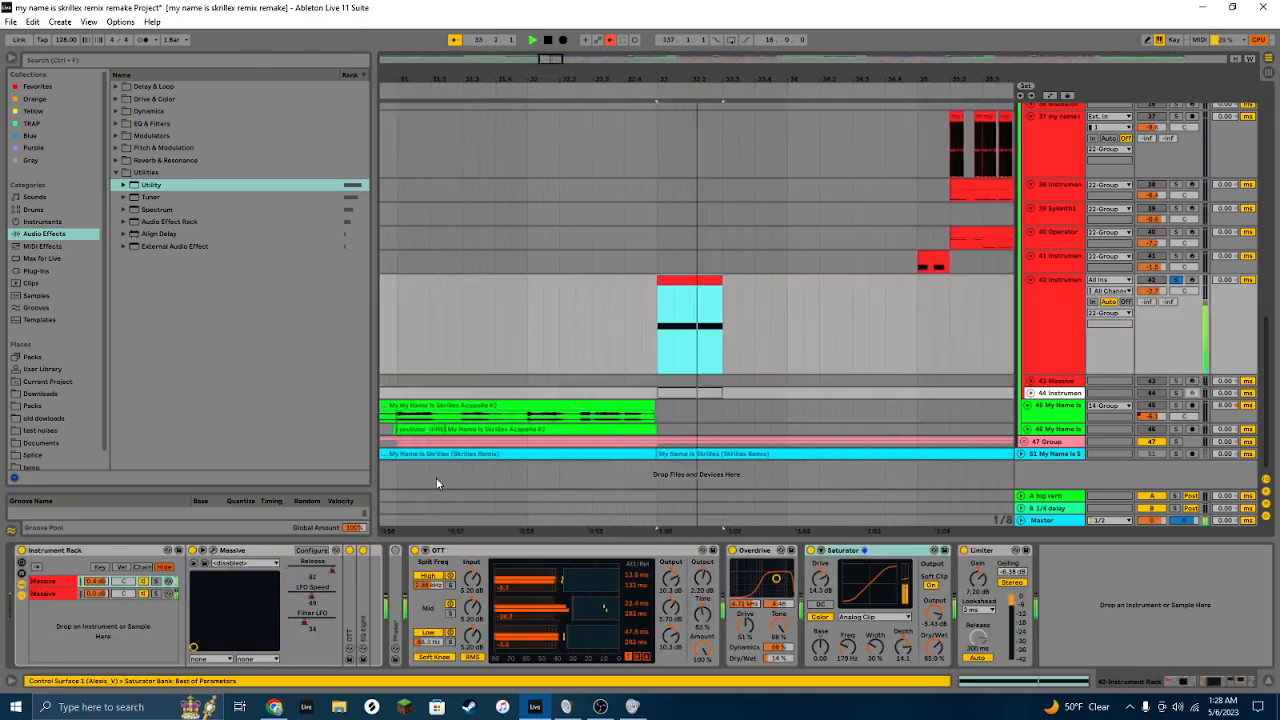
pyautogui.press('space')
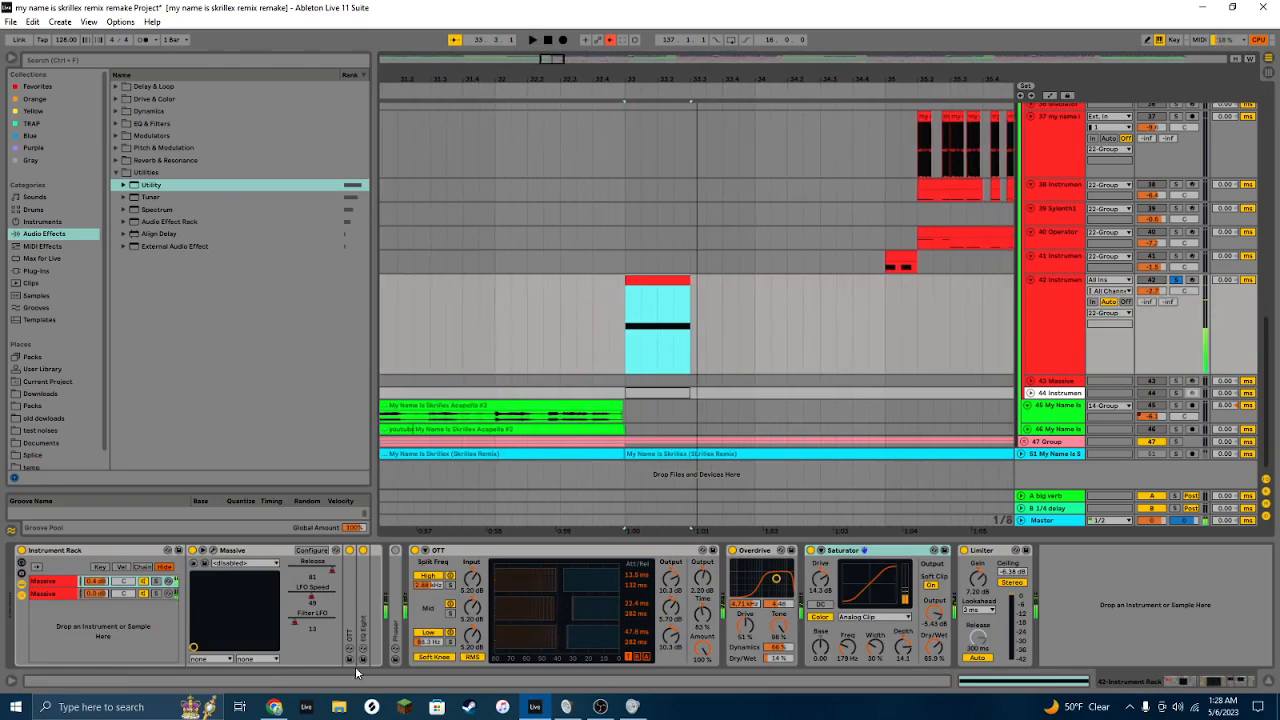
# Step: Select the second Massive chain in track 42's Instrument Rack and collapse its OTT device
pyautogui.click(157, 595)
pyautogui.click(156, 593)
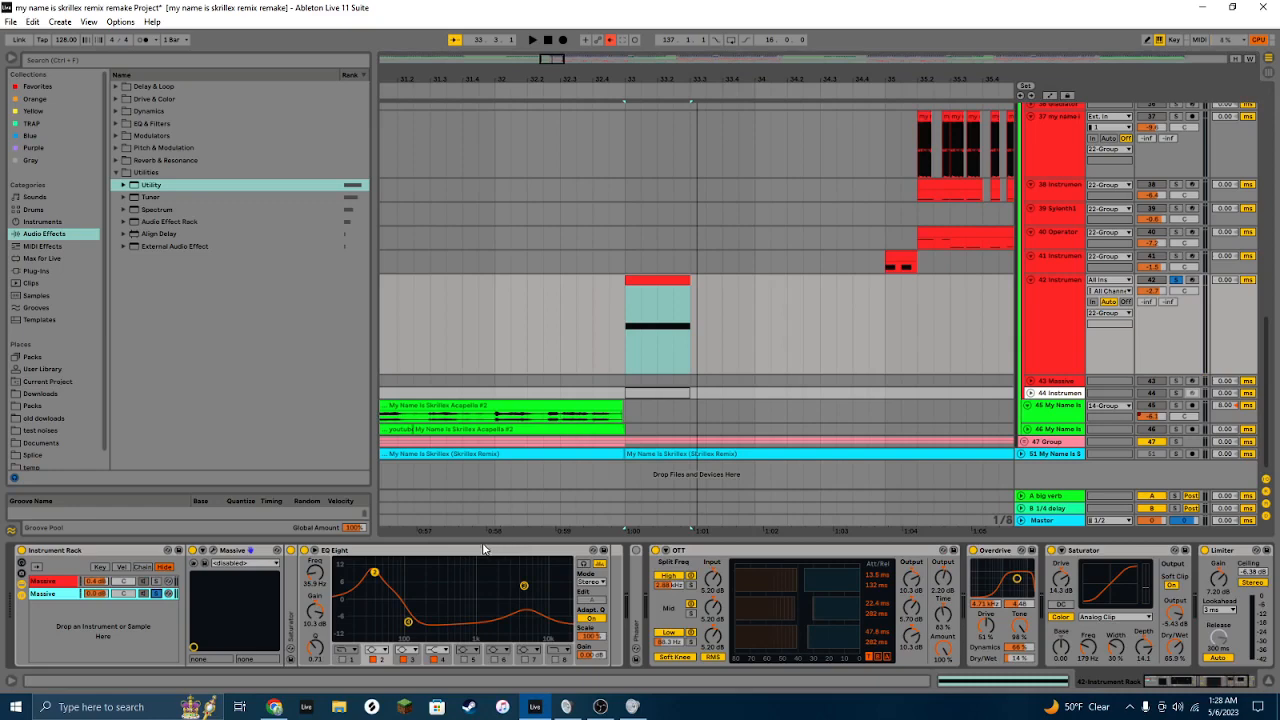
pyautogui.click(420, 553)
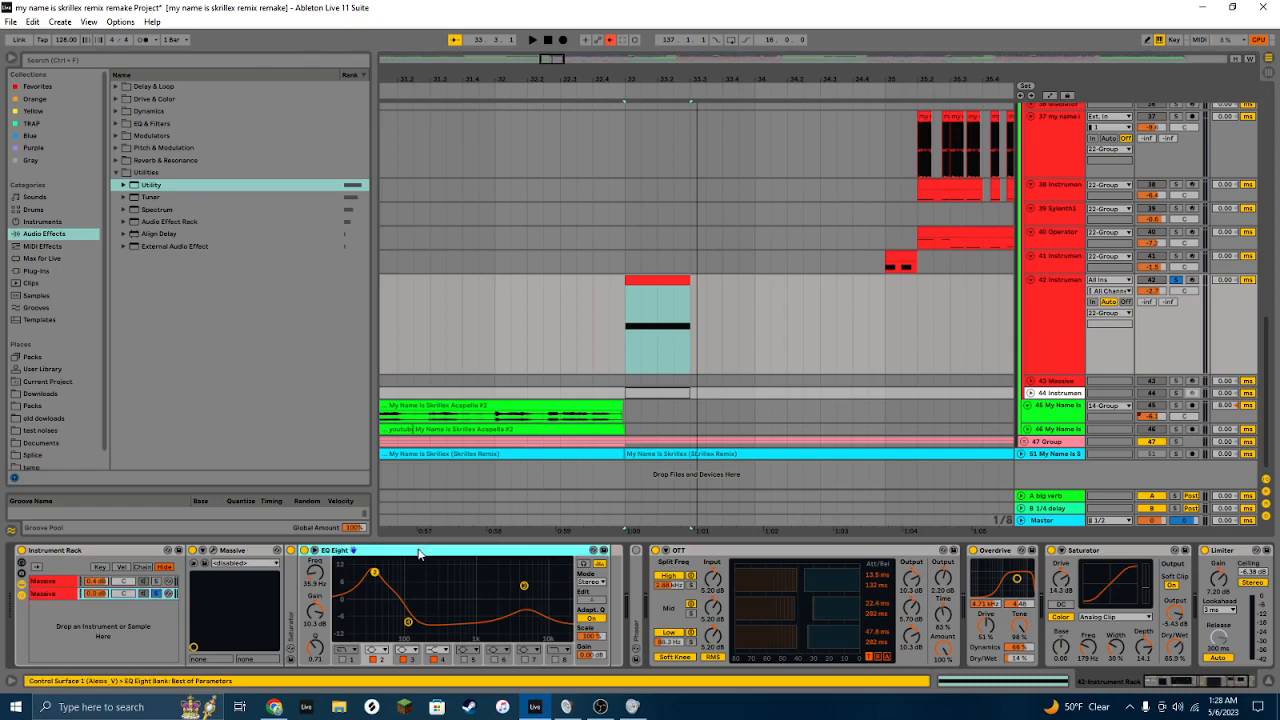
pyautogui.click(765, 553)
pyautogui.press('Delete')
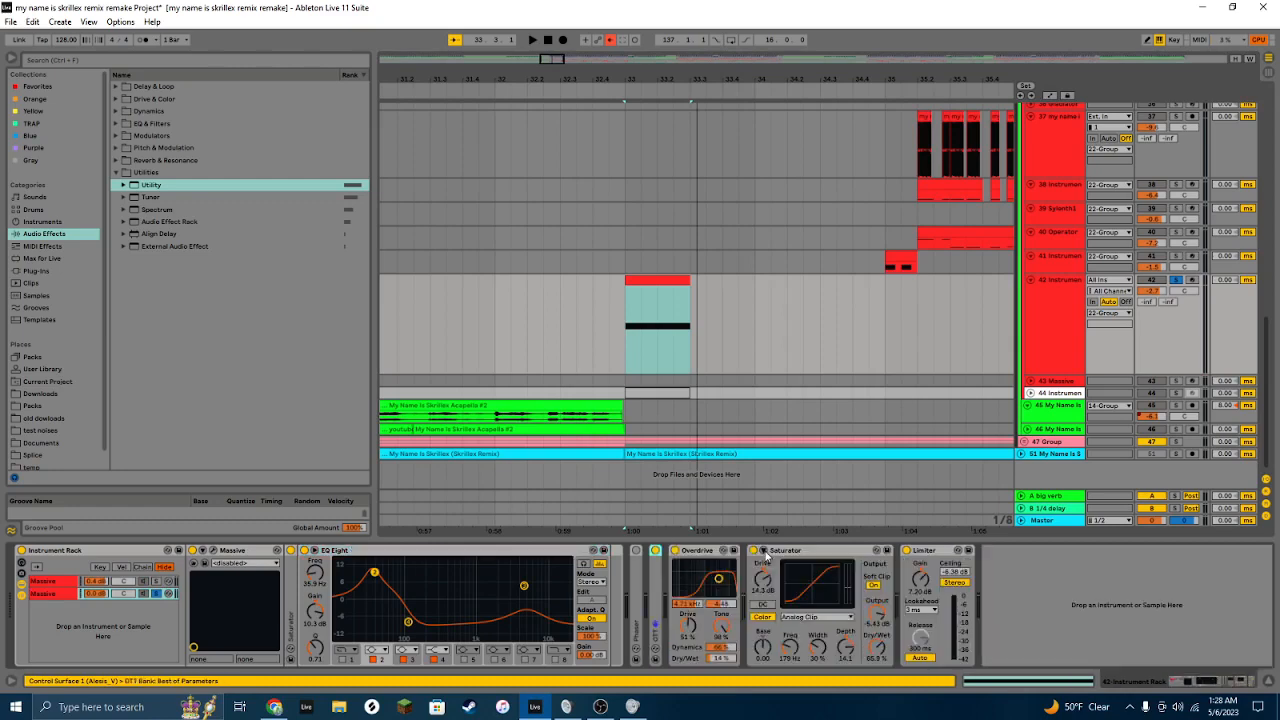
# Step: Deactivate the Limiter in the Massive chain and play the part back
pyautogui.keyDown('shift'); pyautogui.click(932, 553); pyautogui.keyUp('shift')
pyautogui.press('0')
pyautogui.press('space')
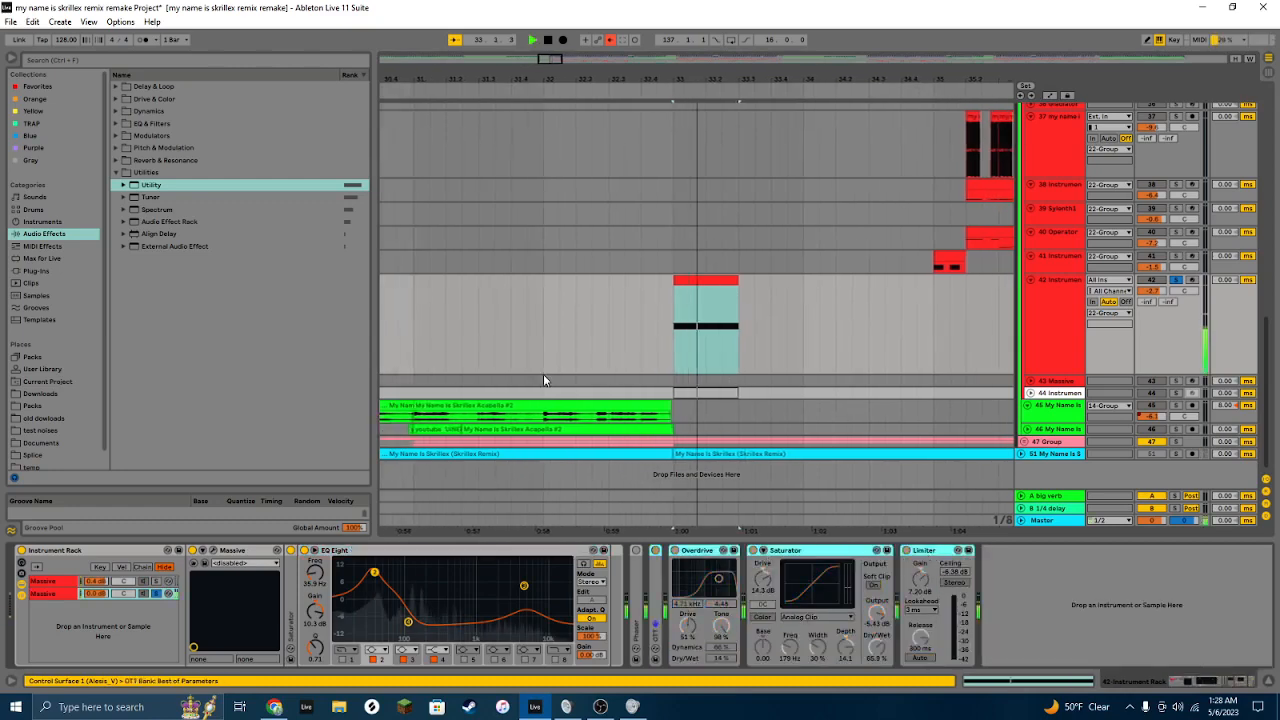
pyautogui.press('space')
# Step: Select the clip on track 41 and play it back
pyautogui.click(908, 263)
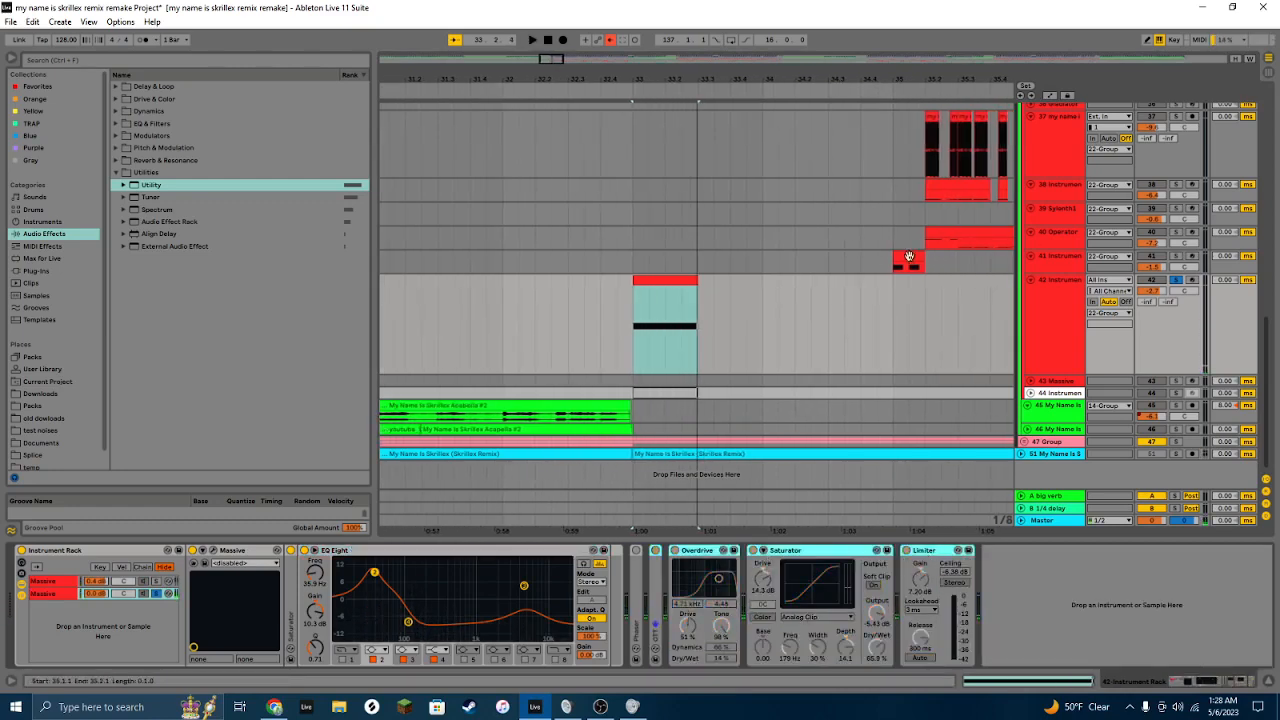
pyautogui.press('space')
pyautogui.press('space')
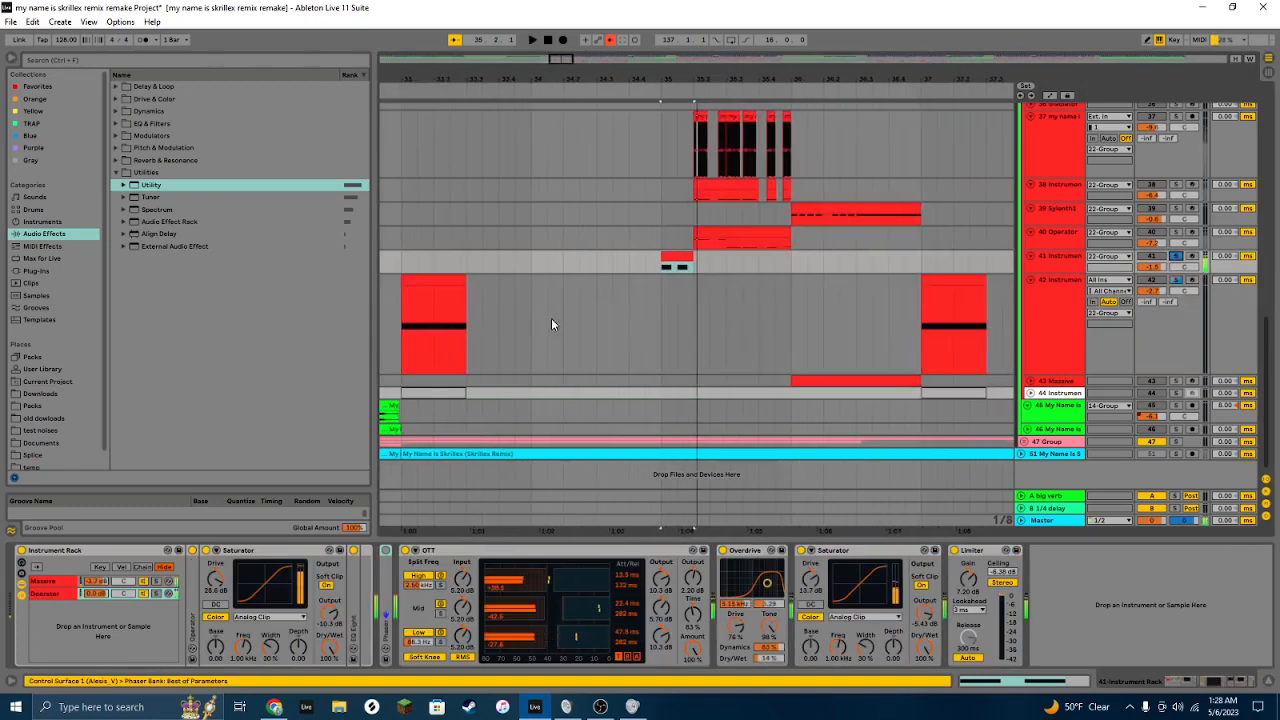
# Step: Select track 42 and its first instrument clip to view its Instrument Rack
pyautogui.click(441, 281)
pyautogui.click(1060, 292)
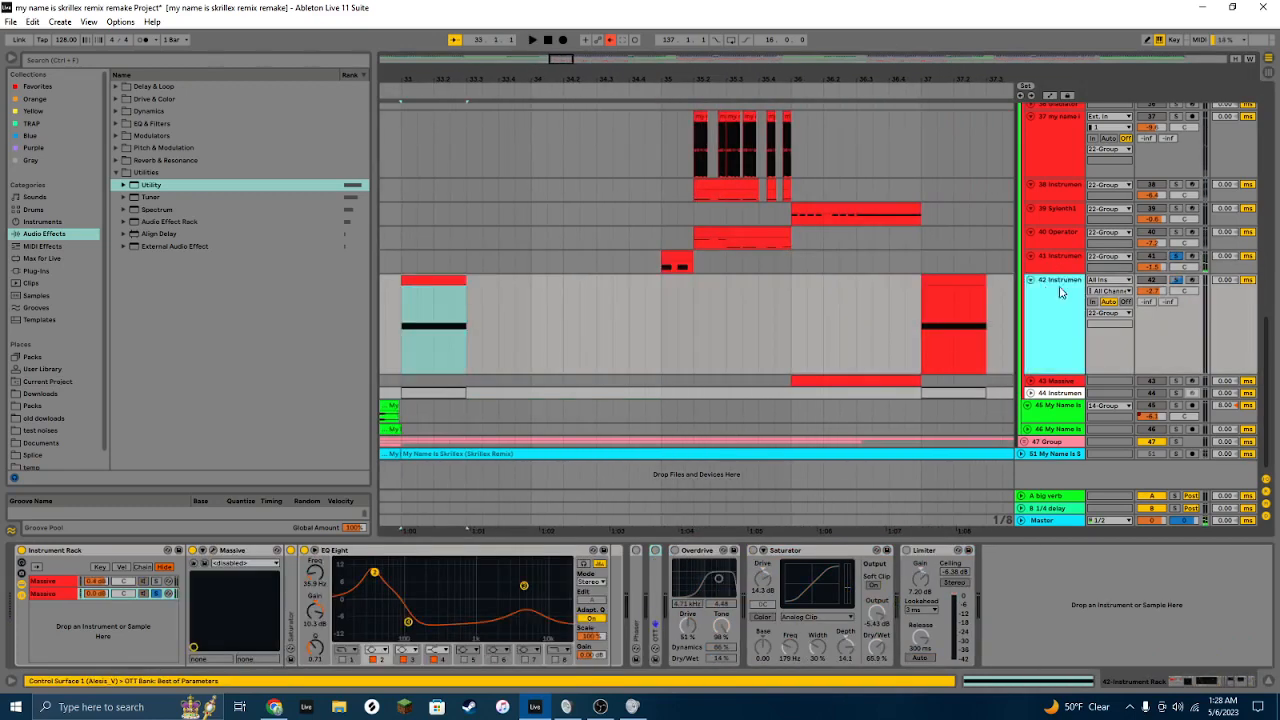
# Step: Open the first Massive chain's plugin window on soloed track 42, view its envelope section, and close it
pyautogui.click(1176, 280)
pyautogui.click(212, 551)
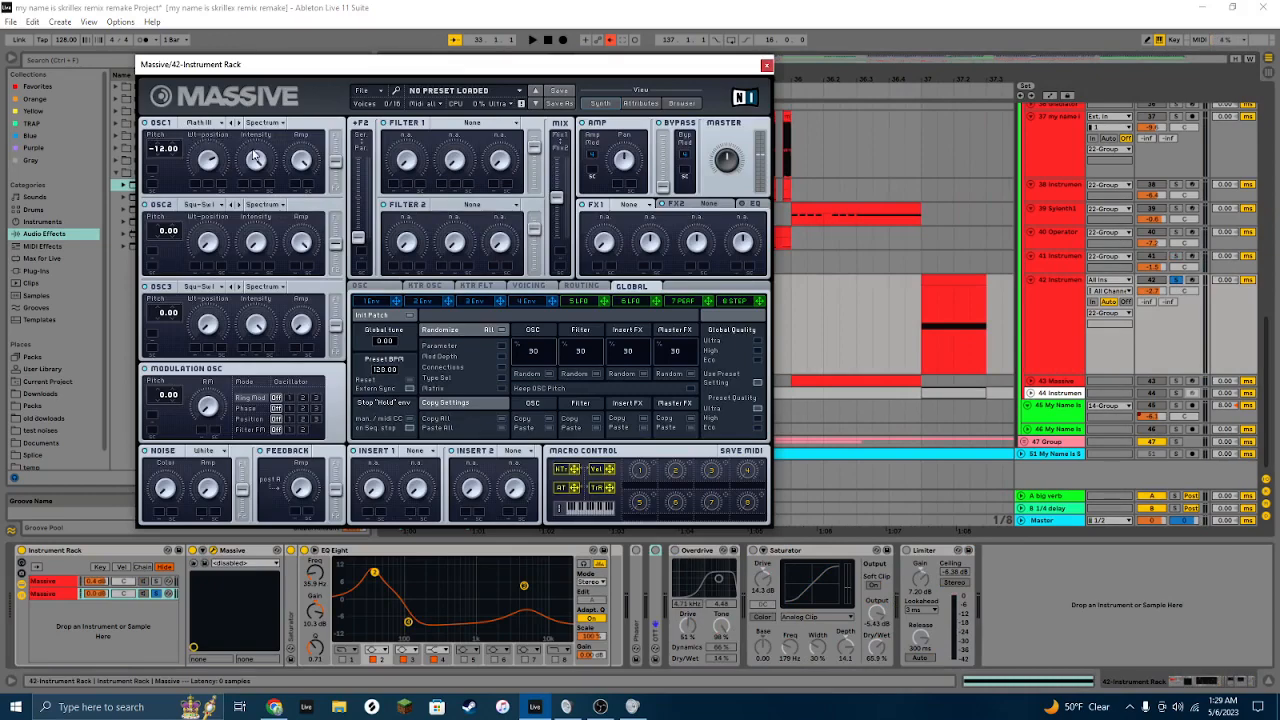
pyautogui.click(522, 302)
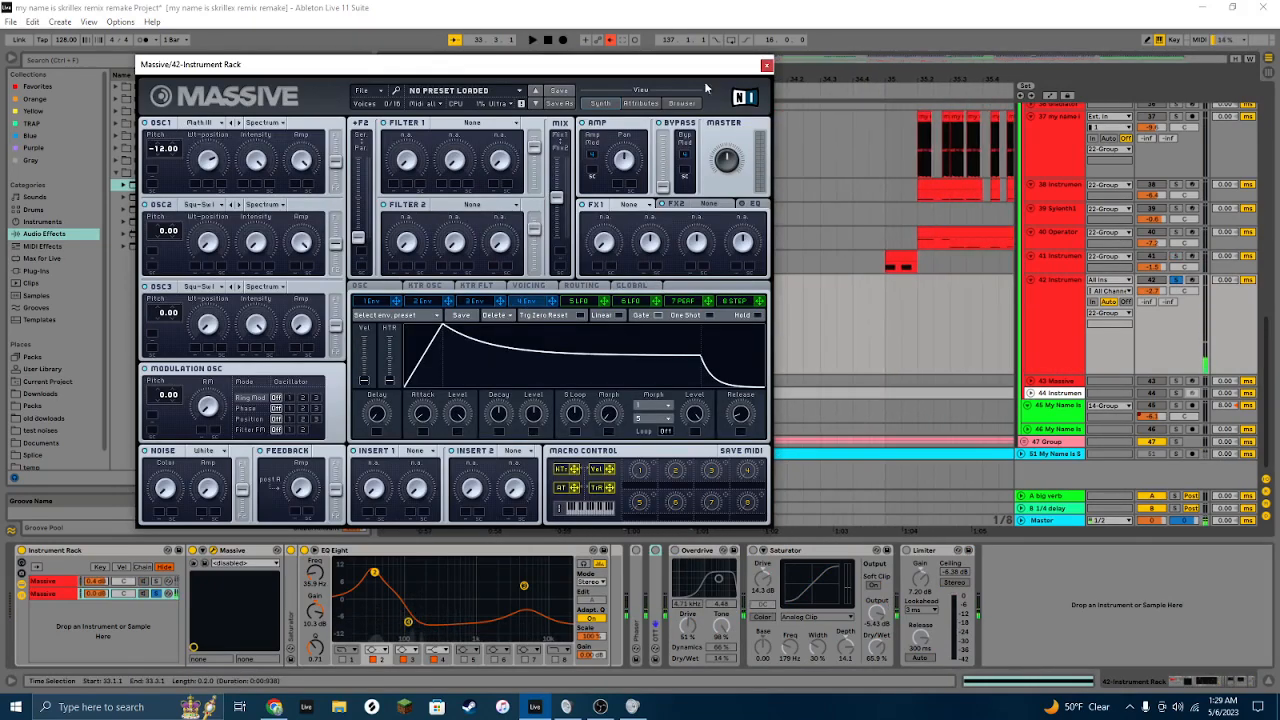
pyautogui.click(766, 65)
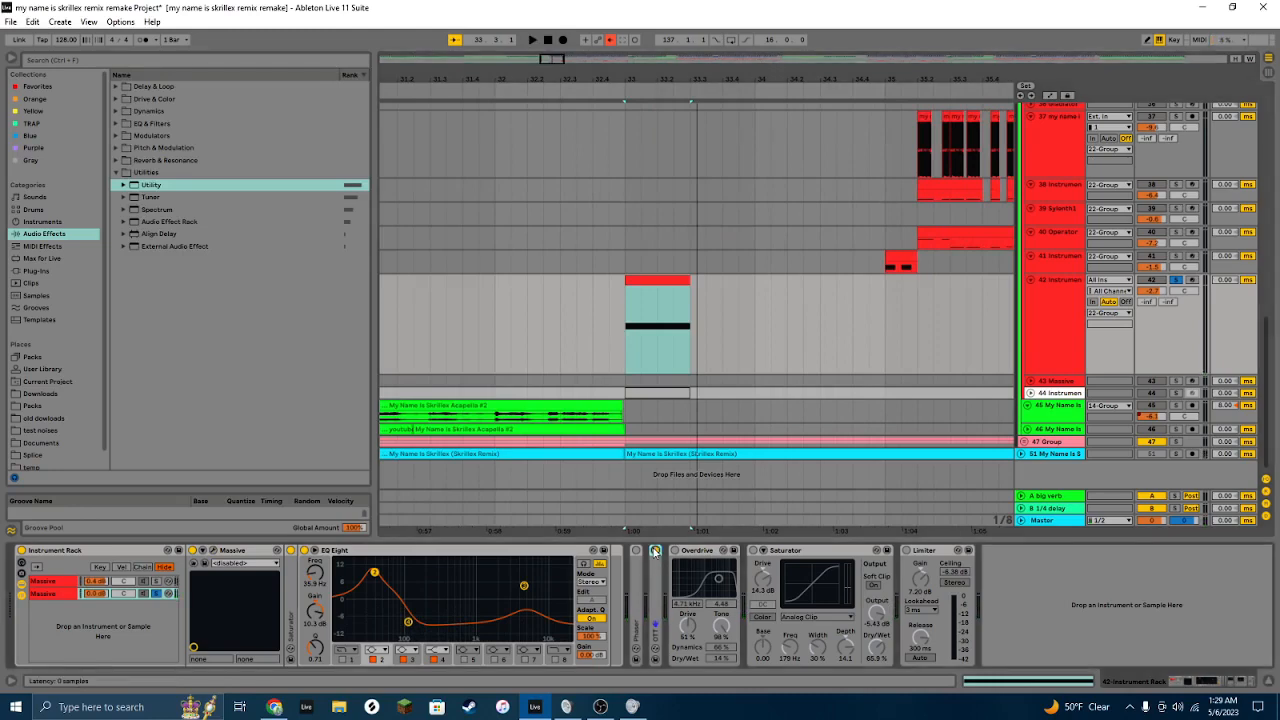
# Step: Turn the Overdrive and Limiter devices in the Massive chain back on
pyautogui.click(675, 550)
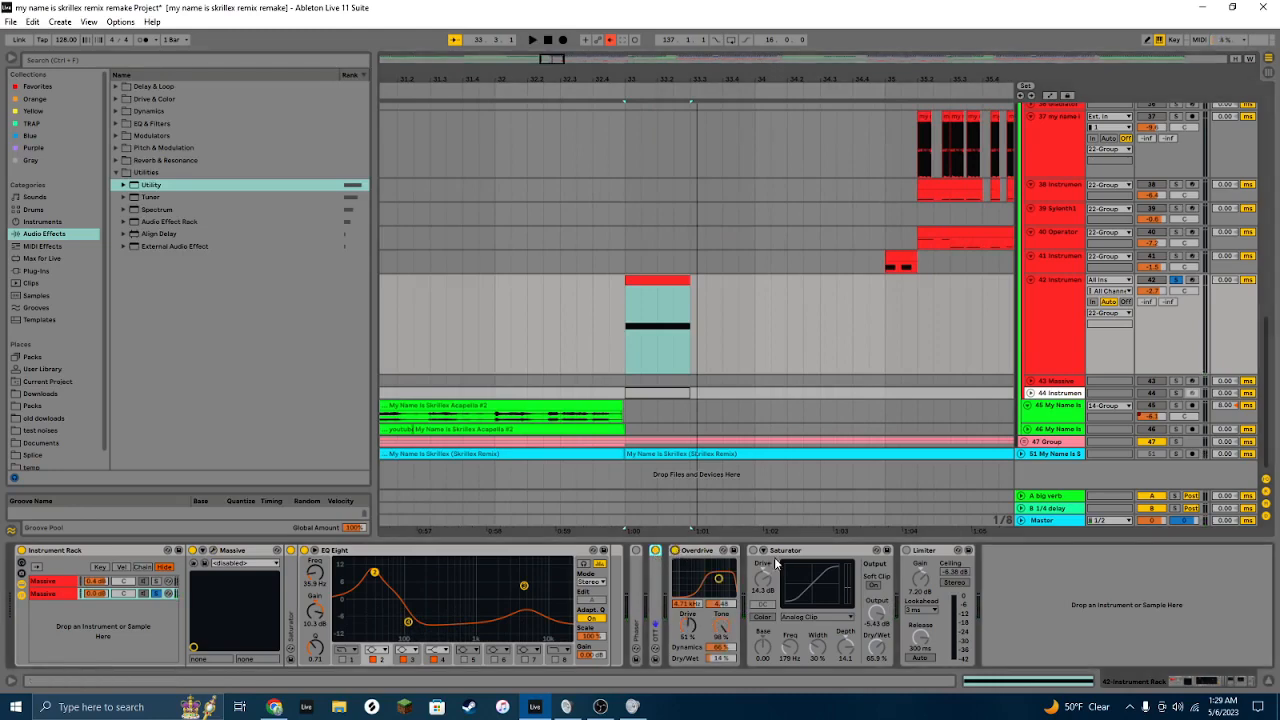
pyautogui.keyDown('shift'); pyautogui.click(933, 551); pyautogui.keyUp('shift')
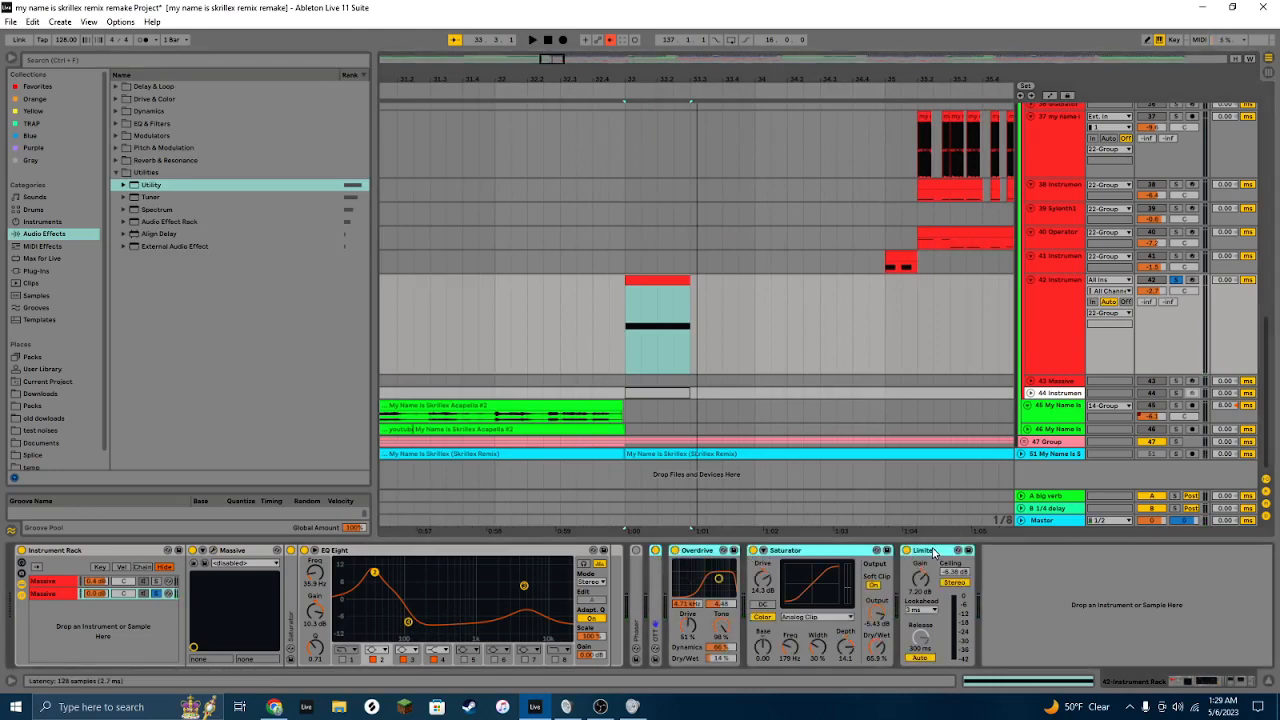
# Step: Open the second Massive chain's NASTY patch and show track 42's automation lanes, then close the plugin window
pyautogui.click(156, 584)
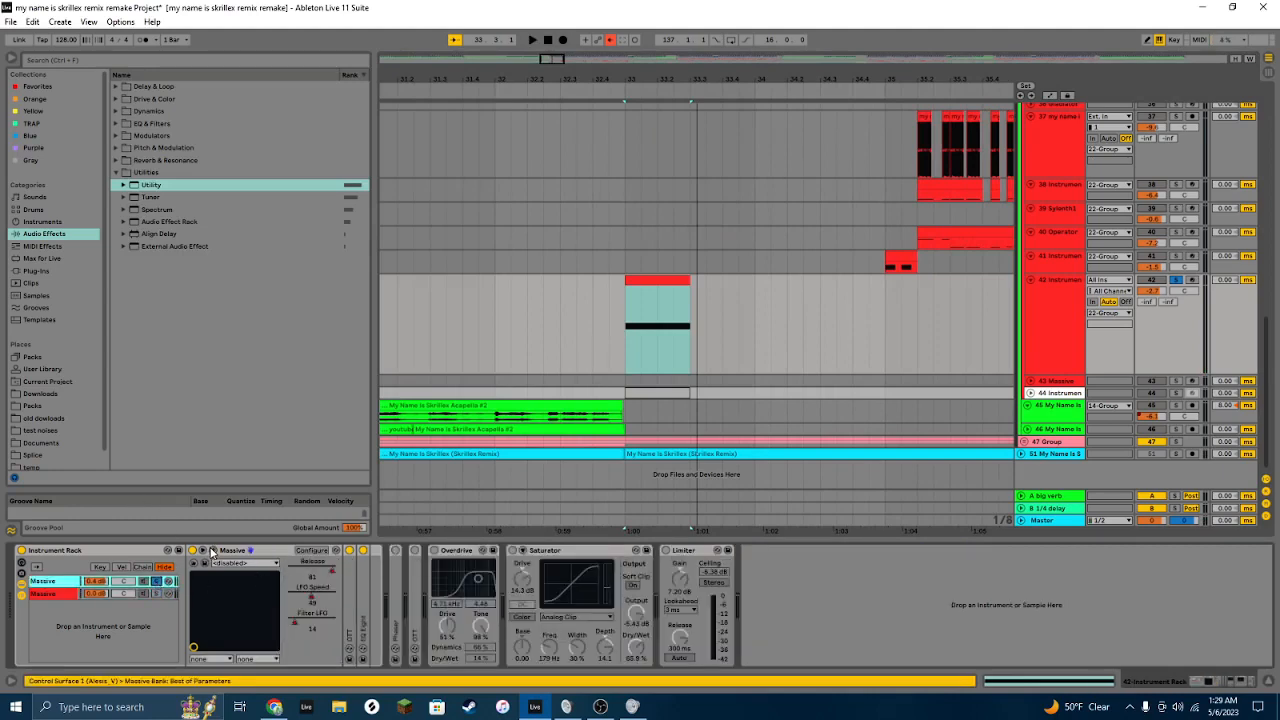
pyautogui.click(212, 552)
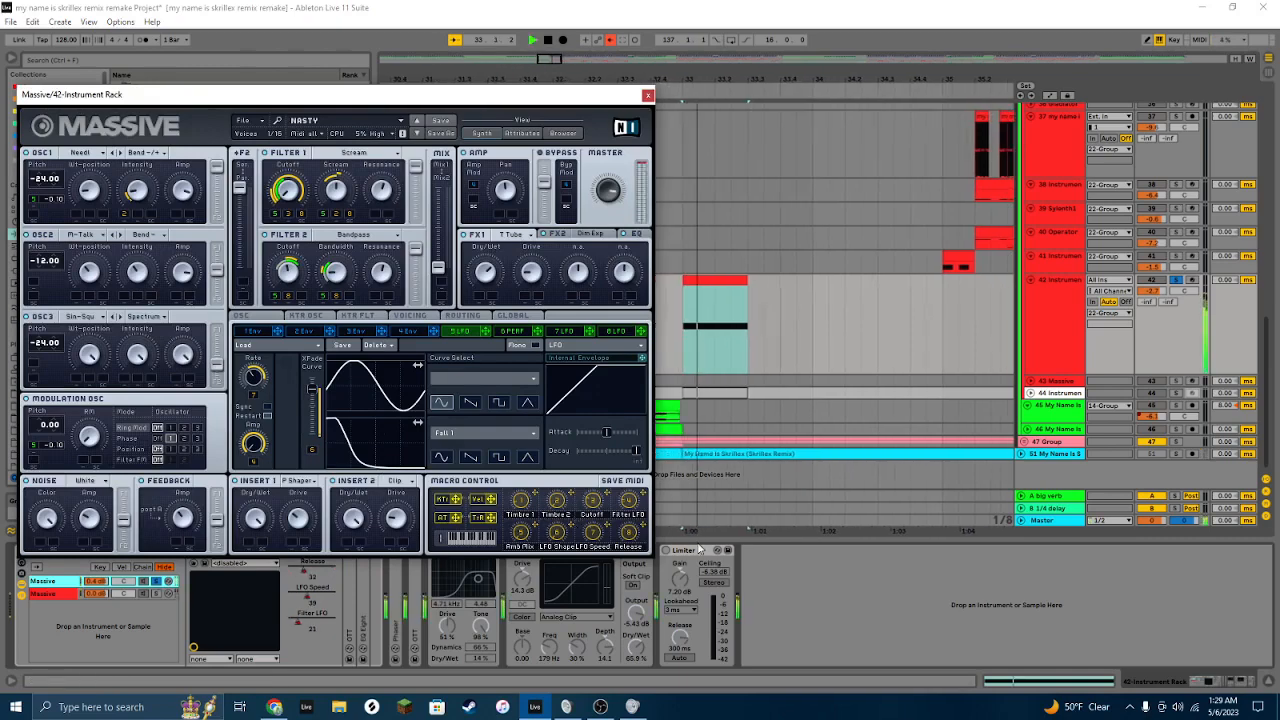
pyautogui.click(1048, 98)
pyautogui.click(1048, 96)
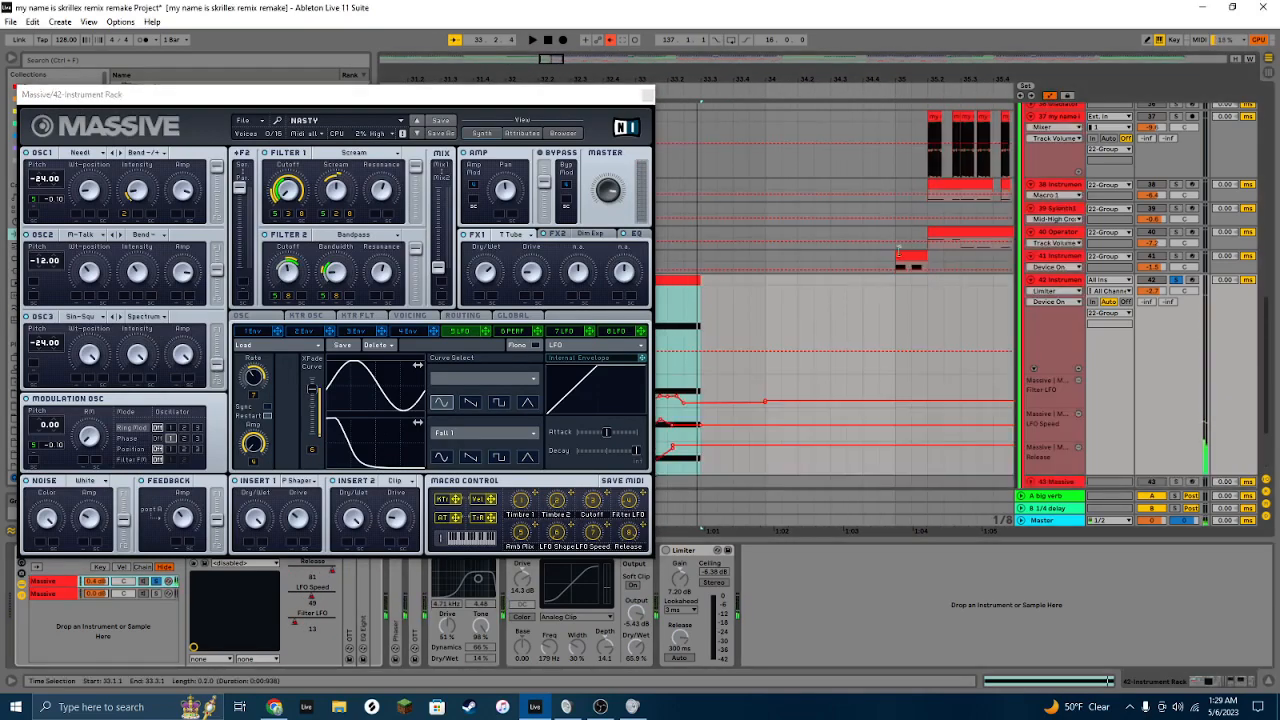
pyautogui.moveTo(540, 108); pyautogui.dragTo(537, 96)
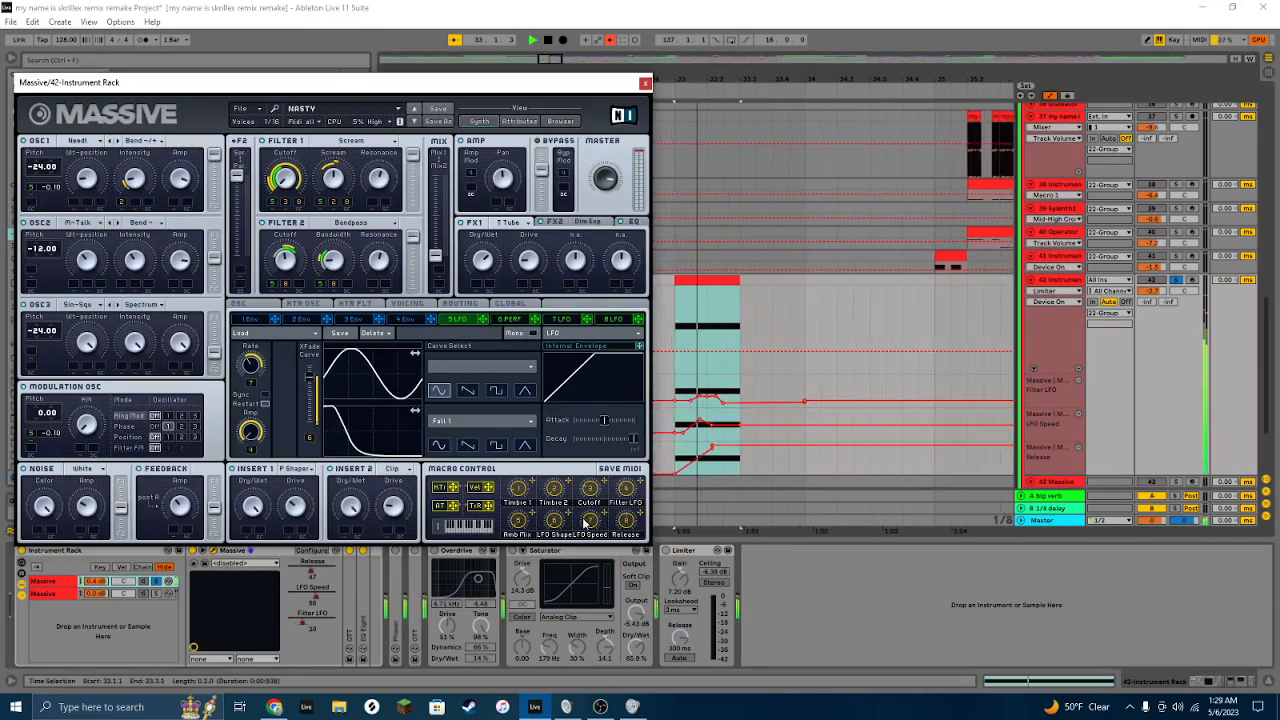
pyautogui.click(645, 84)
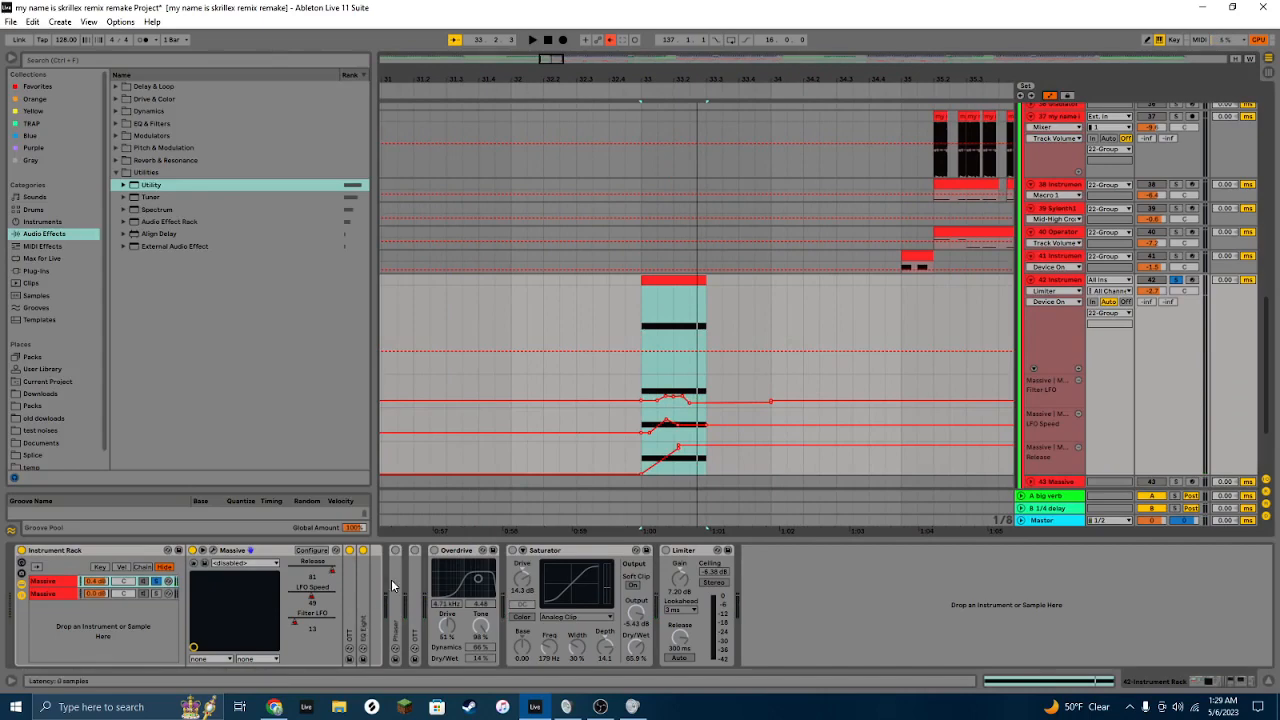
# Step: Toggle the OTT and Limiter devices in the second Massive chain and play the part back
pyautogui.click(415, 566)
pyautogui.keyDown('shift'); pyautogui.click(687, 550); pyautogui.keyUp('shift')
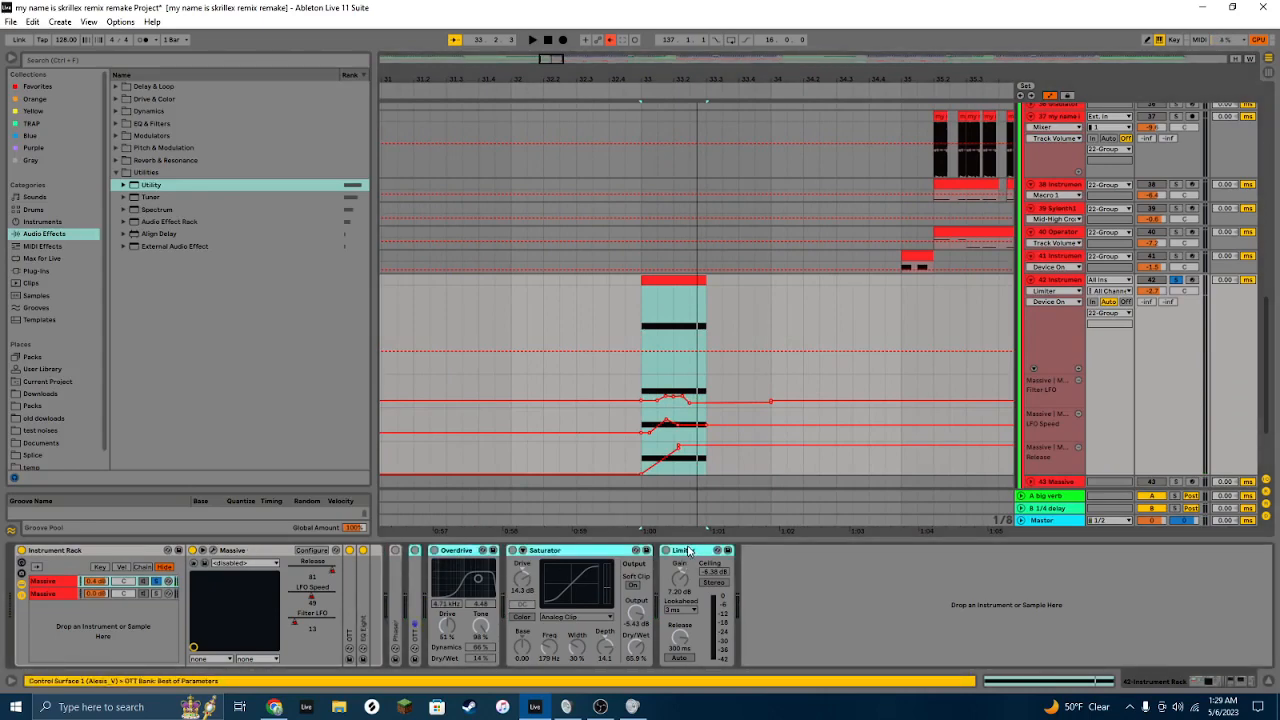
pyautogui.press('0')
pyautogui.press('space')
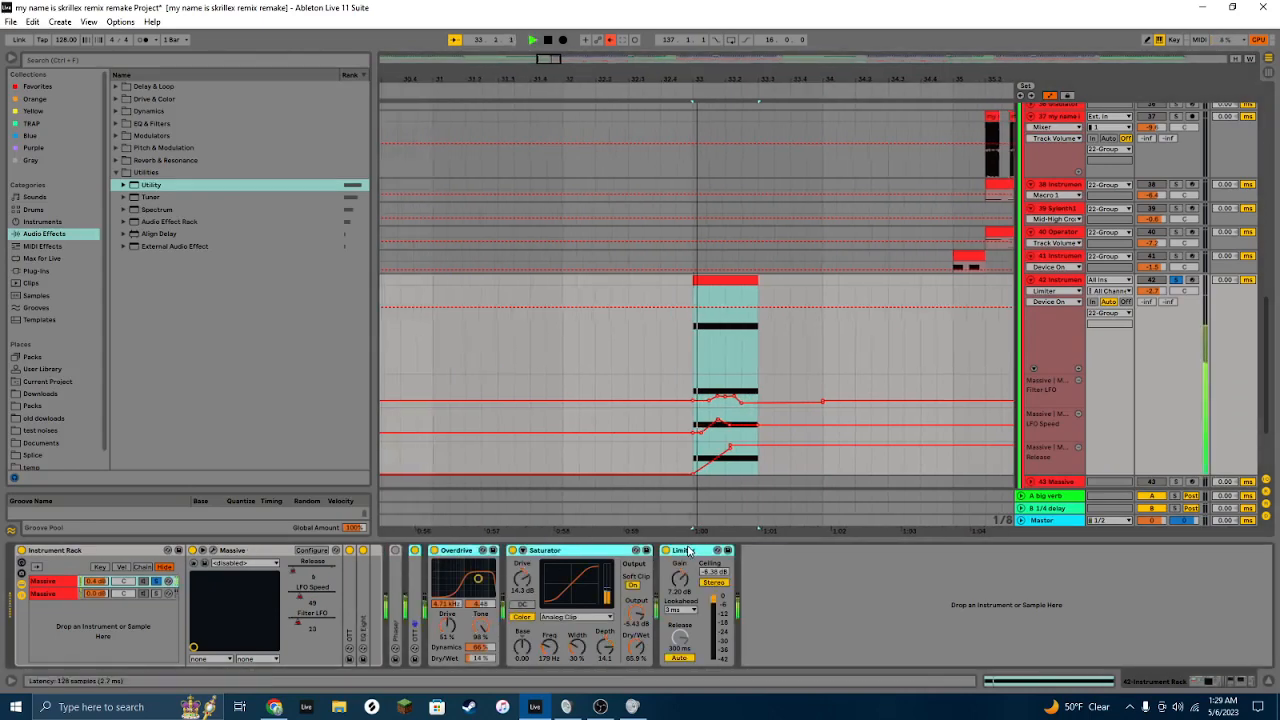
# Step: Select the first Massive chain and play the part back again
pyautogui.click(156, 581)
pyautogui.press('space')
pyautogui.press('space')
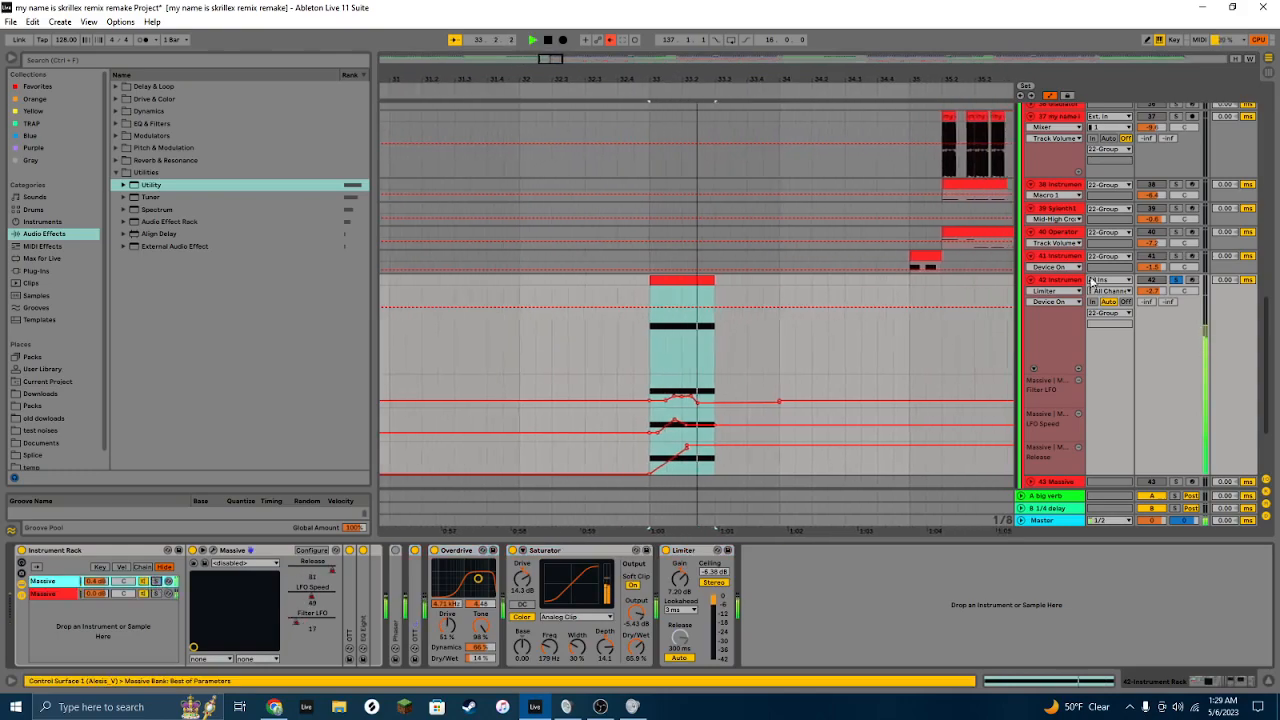
pyautogui.press('space')
# Step: Unsolo track 42 and fold the expanded tracks throughout the arrangement
pyautogui.click(1031, 280)
pyautogui.click(1175, 281)
pyautogui.scroll(10, 1162, 287)
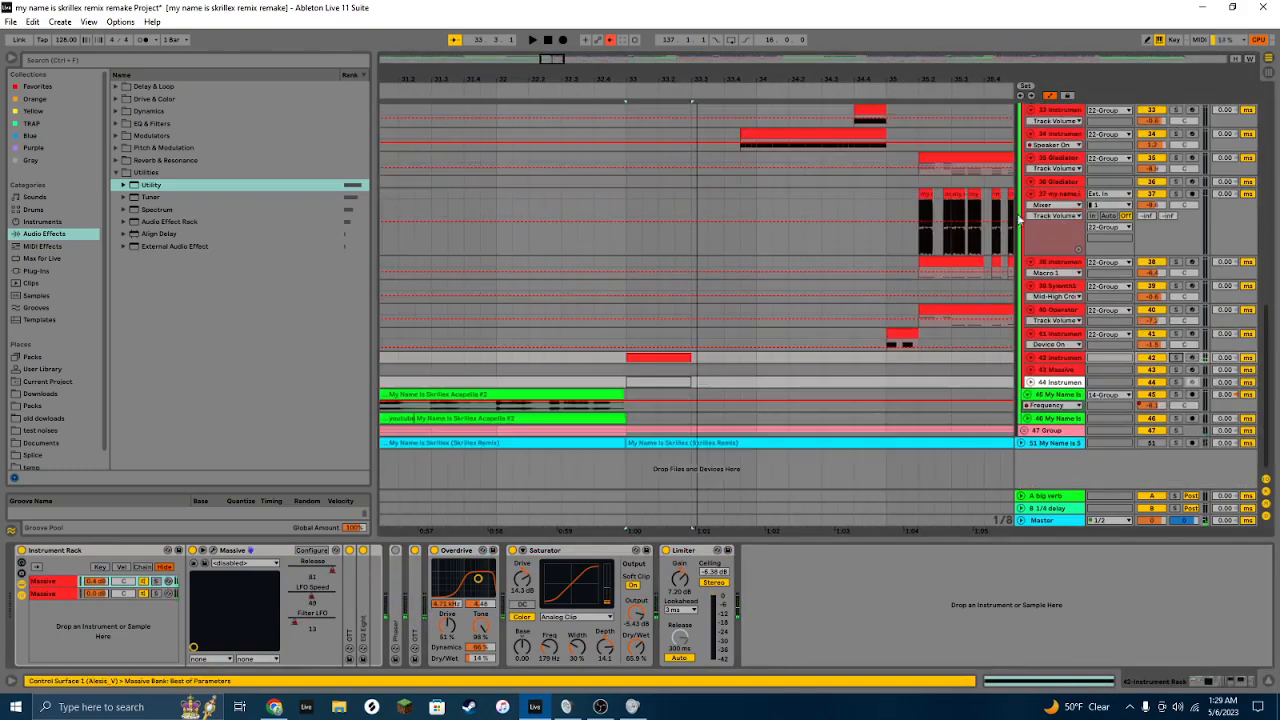
pyautogui.click(1030, 198)
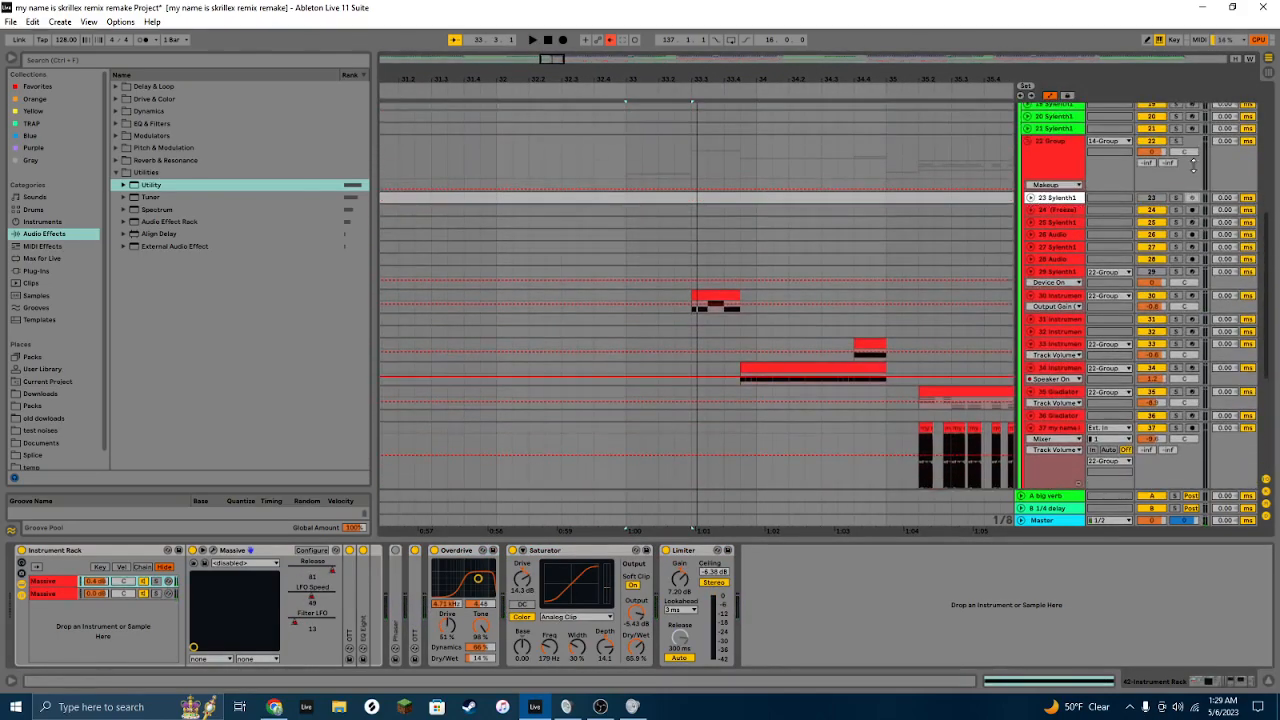
pyautogui.click(628, 169)
pyautogui.moveTo(561, 60); pyautogui.dragTo(562, 40)
pyautogui.click(1034, 263)
pyautogui.click(1031, 273)
pyautogui.click(1031, 287)
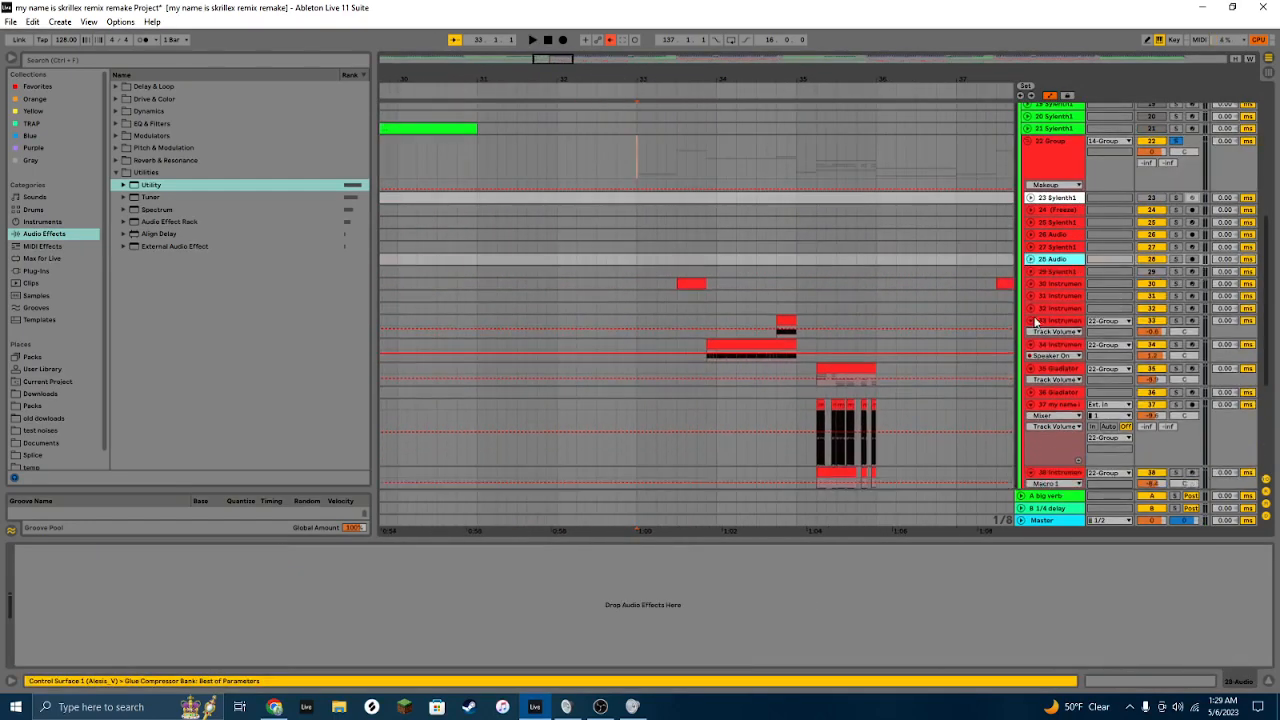
pyautogui.click(1031, 319)
pyautogui.click(1040, 332)
pyautogui.click(1031, 356)
pyautogui.scroll(-3, 1037, 350)
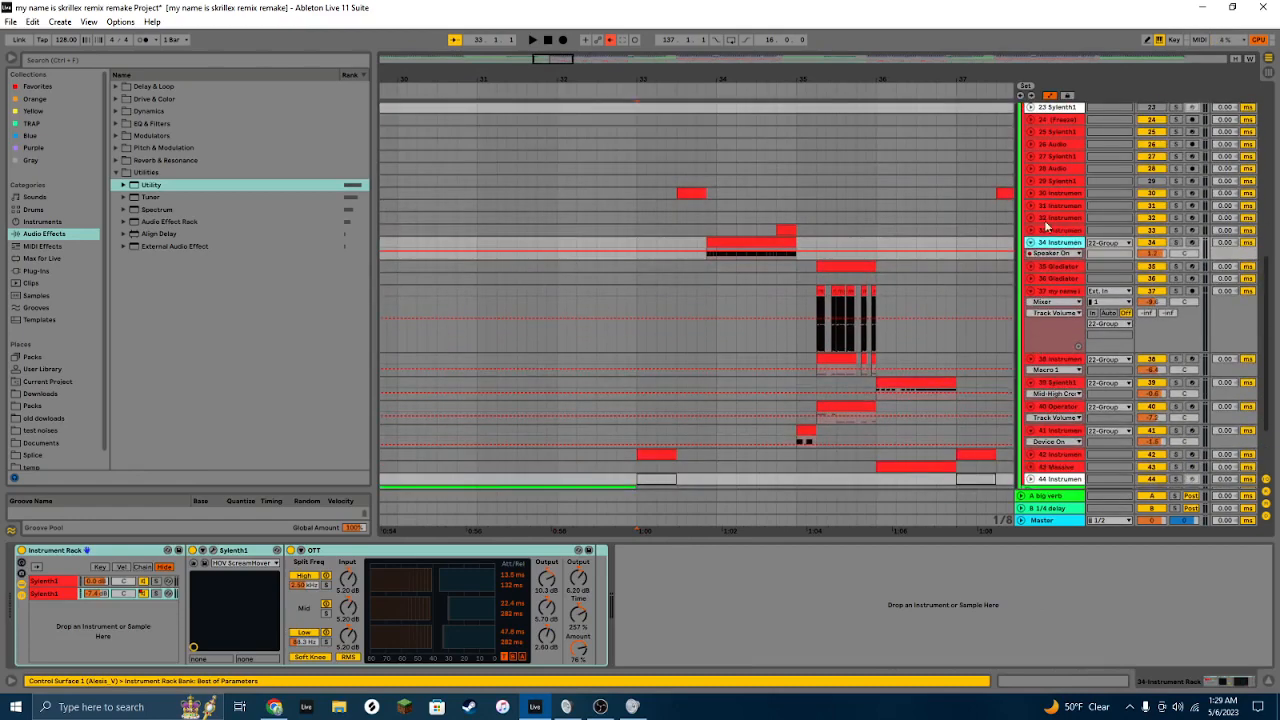
# Step: Start playback and fold tracks 34 and 37
pyautogui.press('space')
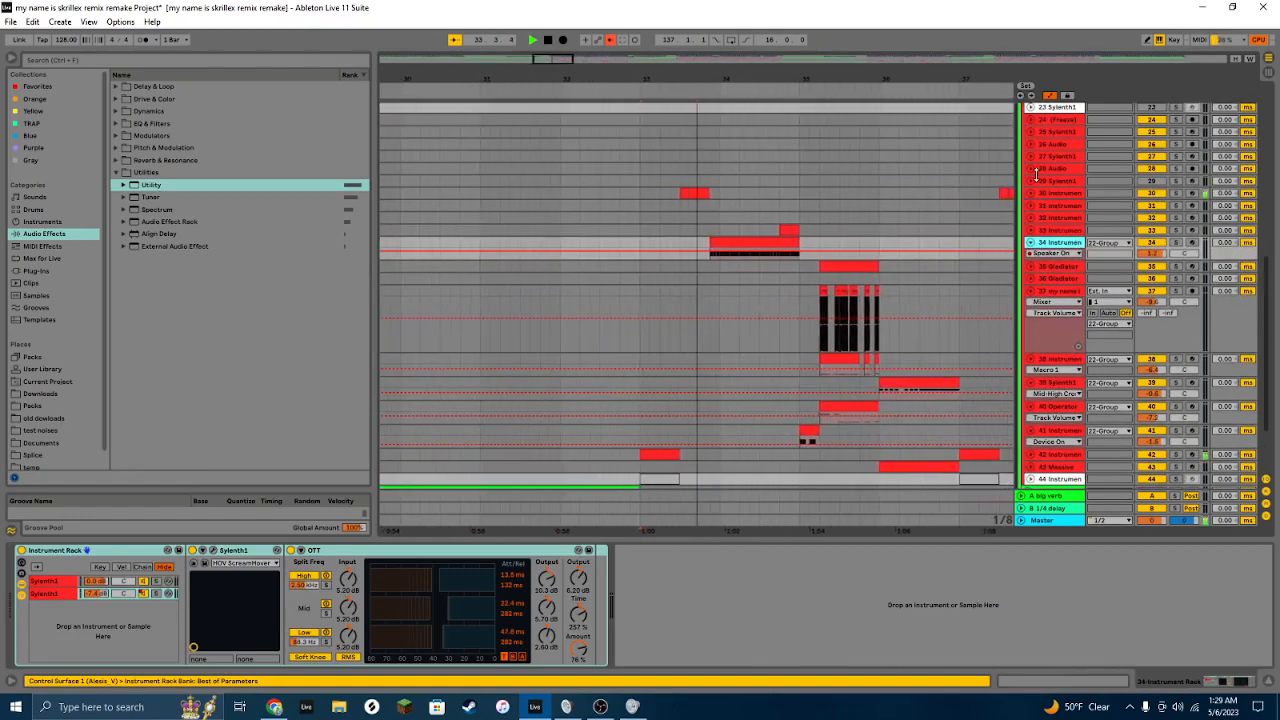
pyautogui.click(1031, 242)
pyautogui.click(1034, 280)
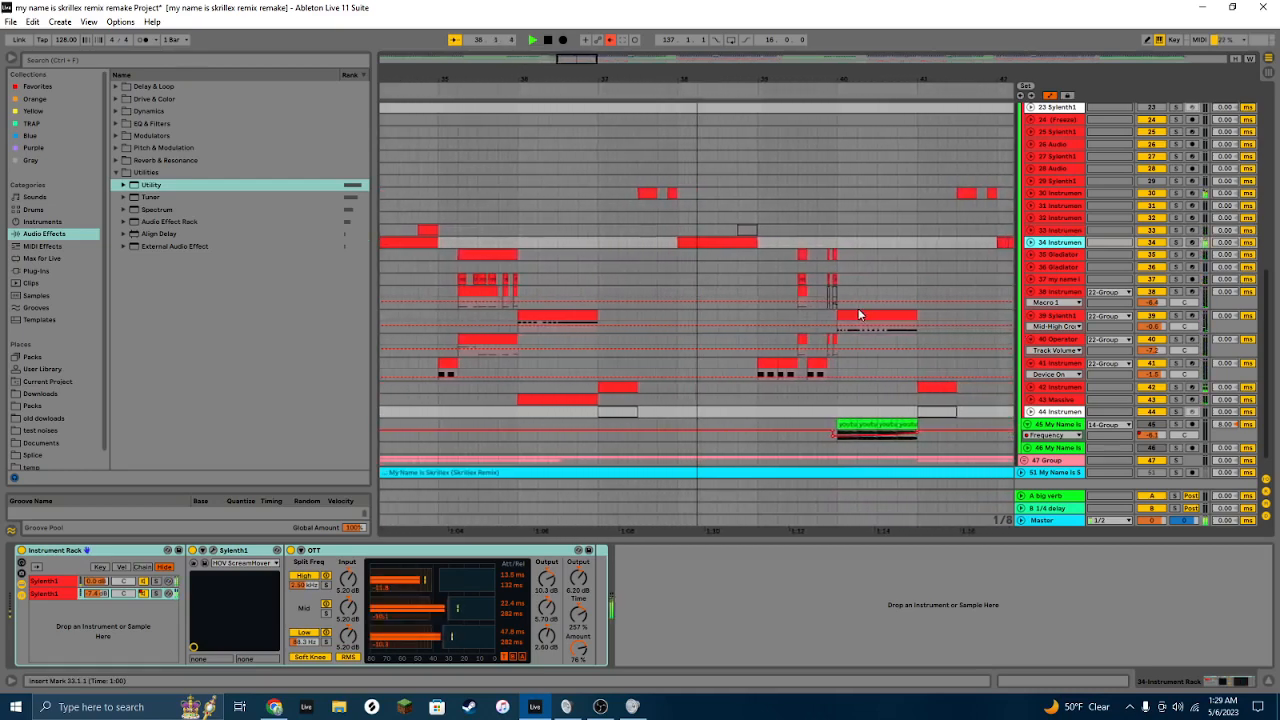
# Step: Select and audition the clips on tracks 45, 43 and 39 to view their device chains
pyautogui.click(819, 425)
pyautogui.press('space')
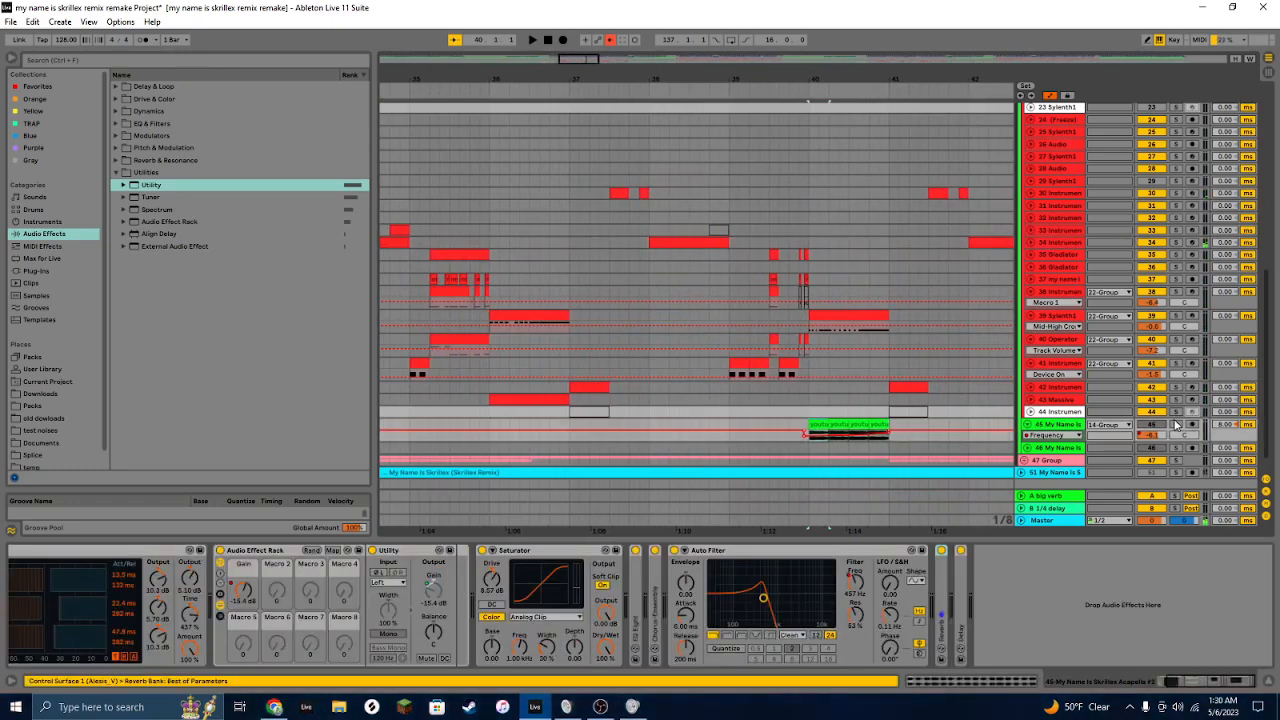
pyautogui.click(544, 402)
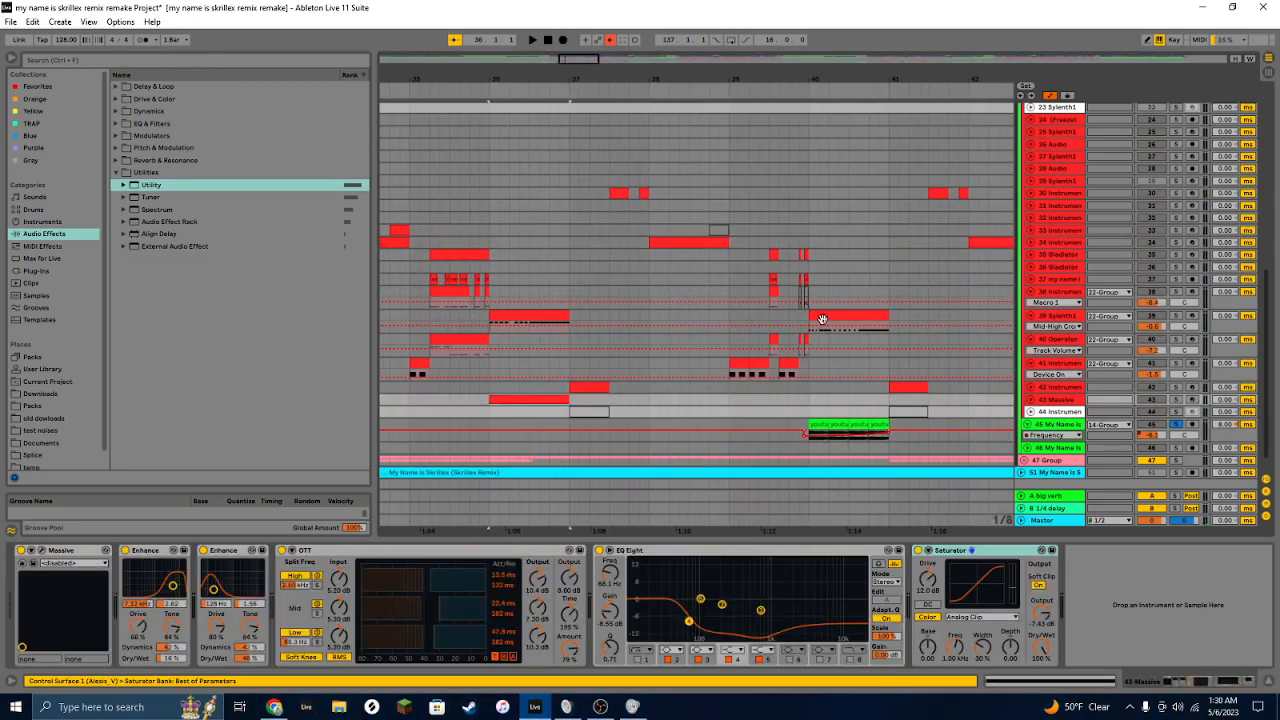
pyautogui.click(822, 319)
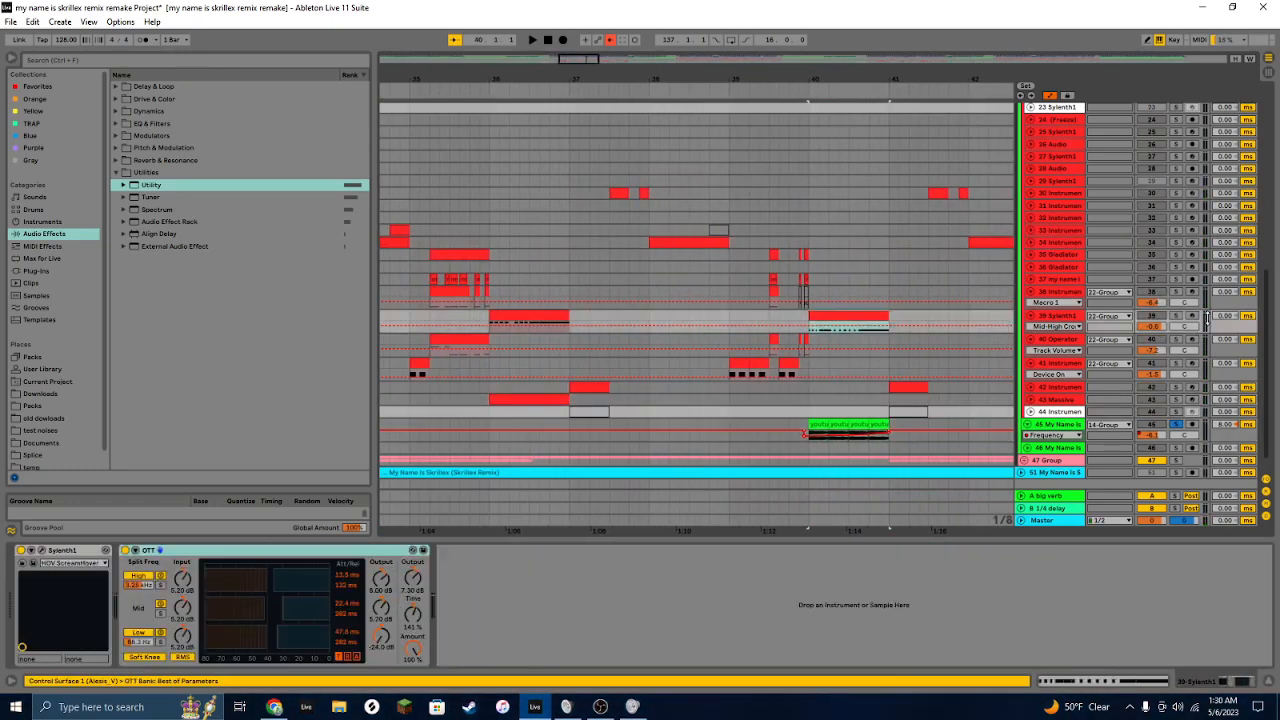
pyautogui.click(824, 313)
pyautogui.press('space')
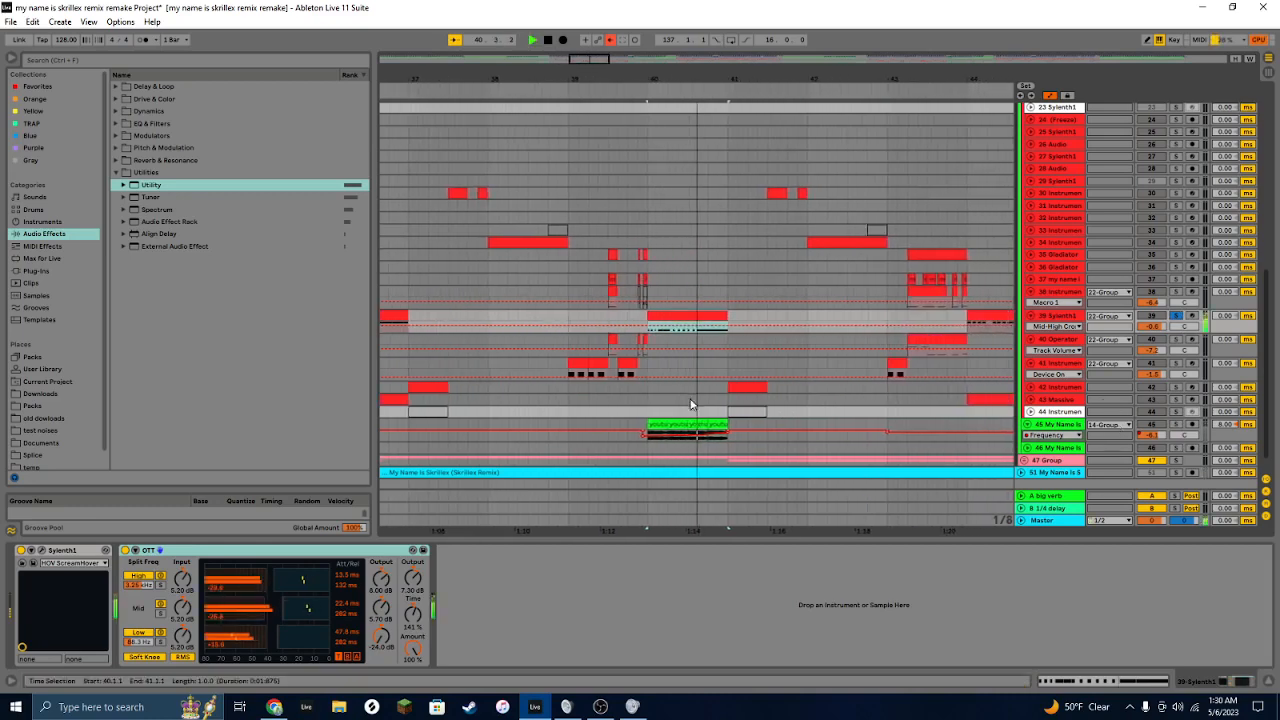
# Step: Select the acapella clip on track 45 and play it back
pyautogui.click(631, 424)
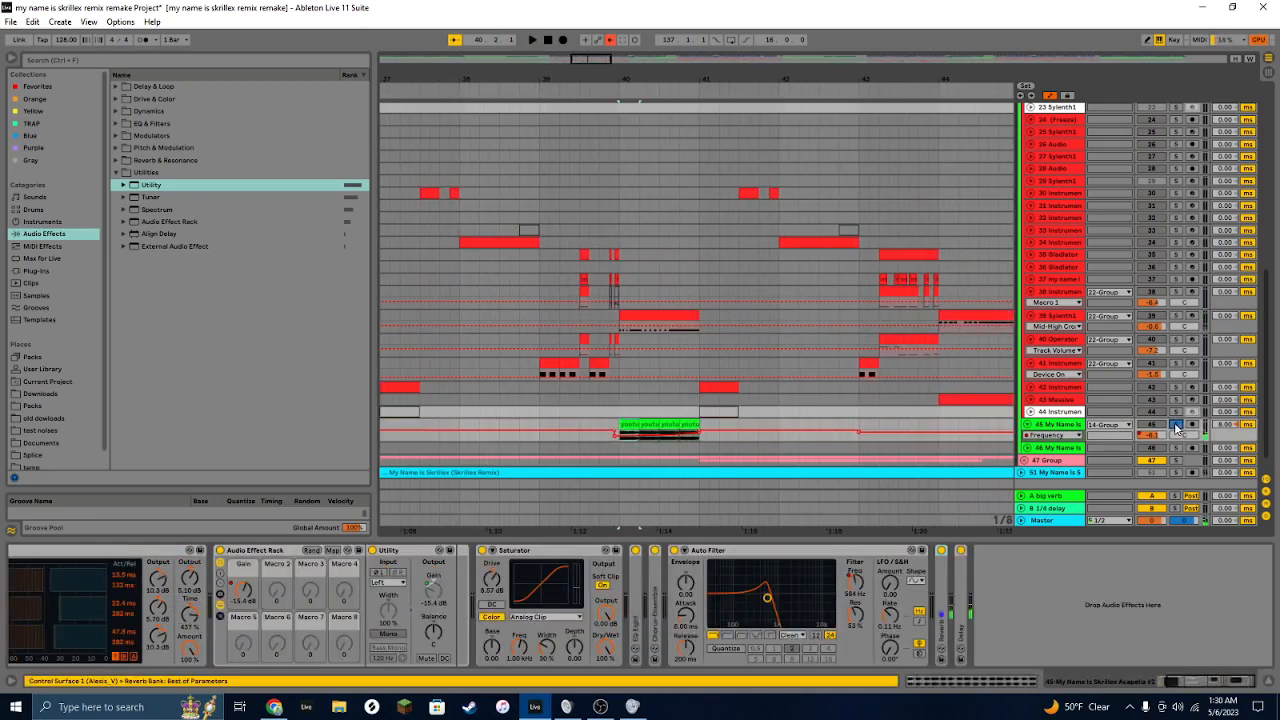
pyautogui.press('space')
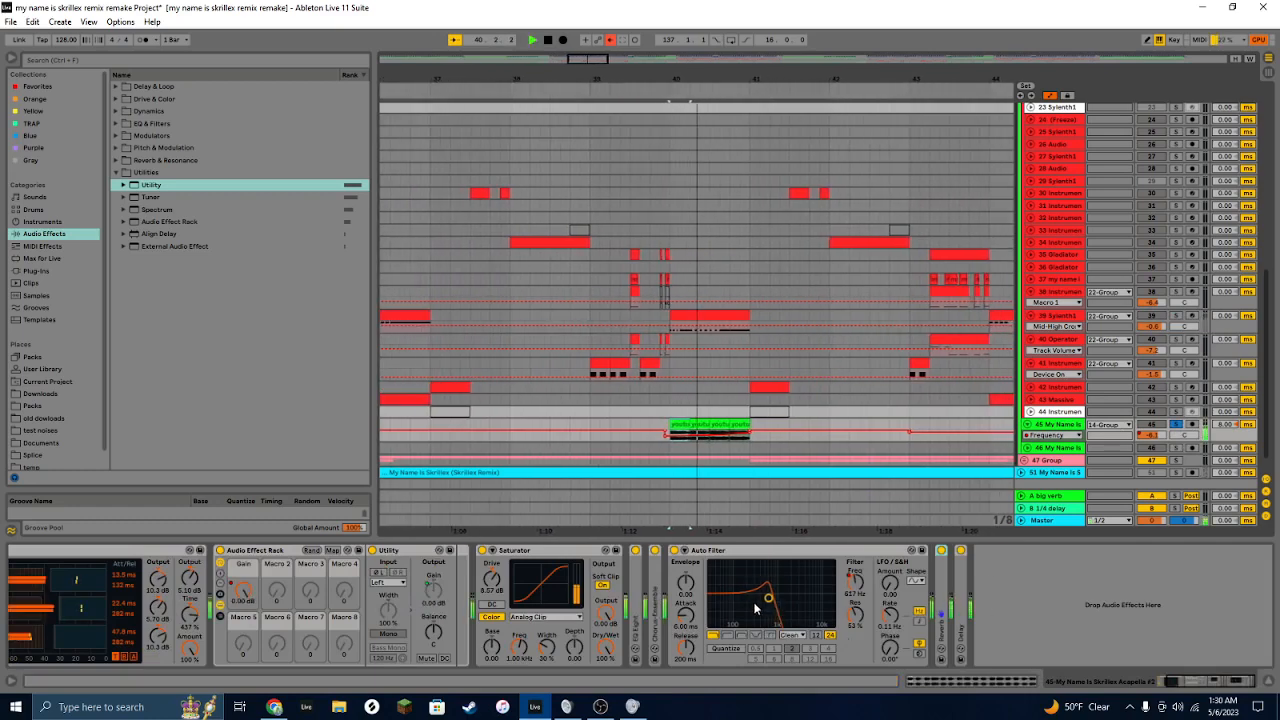
pyautogui.press('space')
# Step: Browse the acapella track's effect chain and scroll across the arrangement
pyautogui.click(1197, 682)
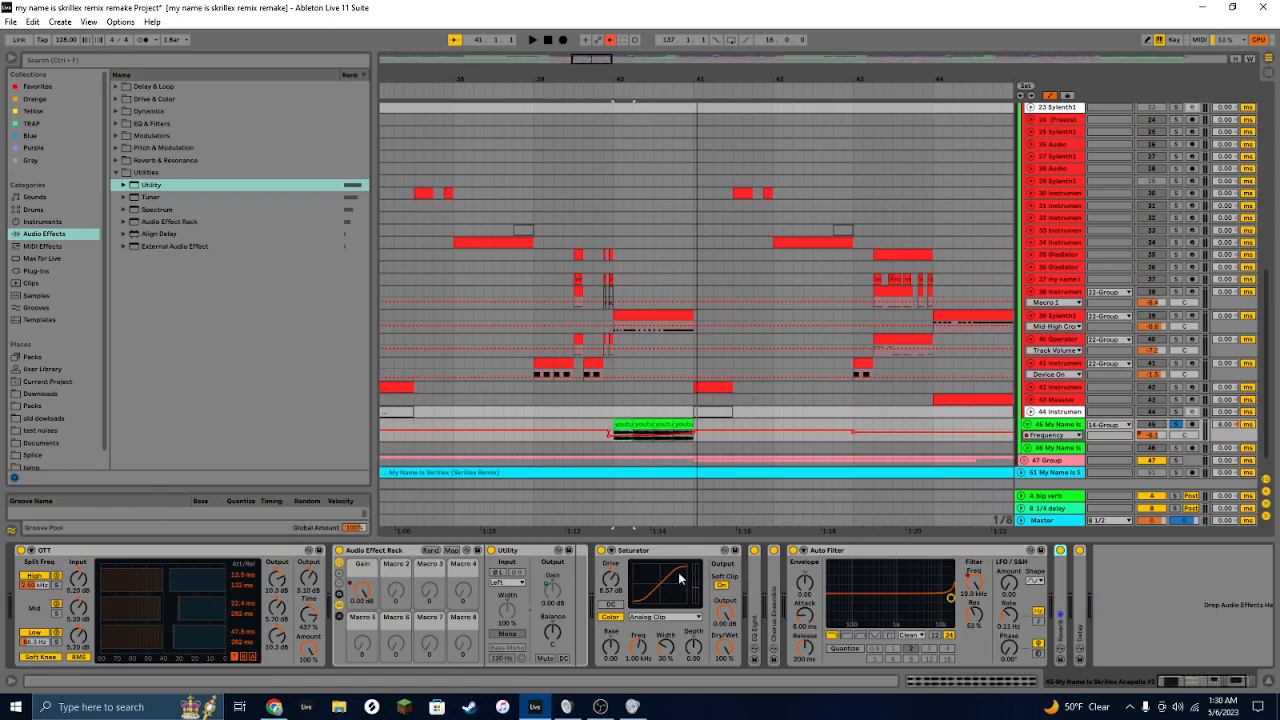
pyautogui.click(187, 554)
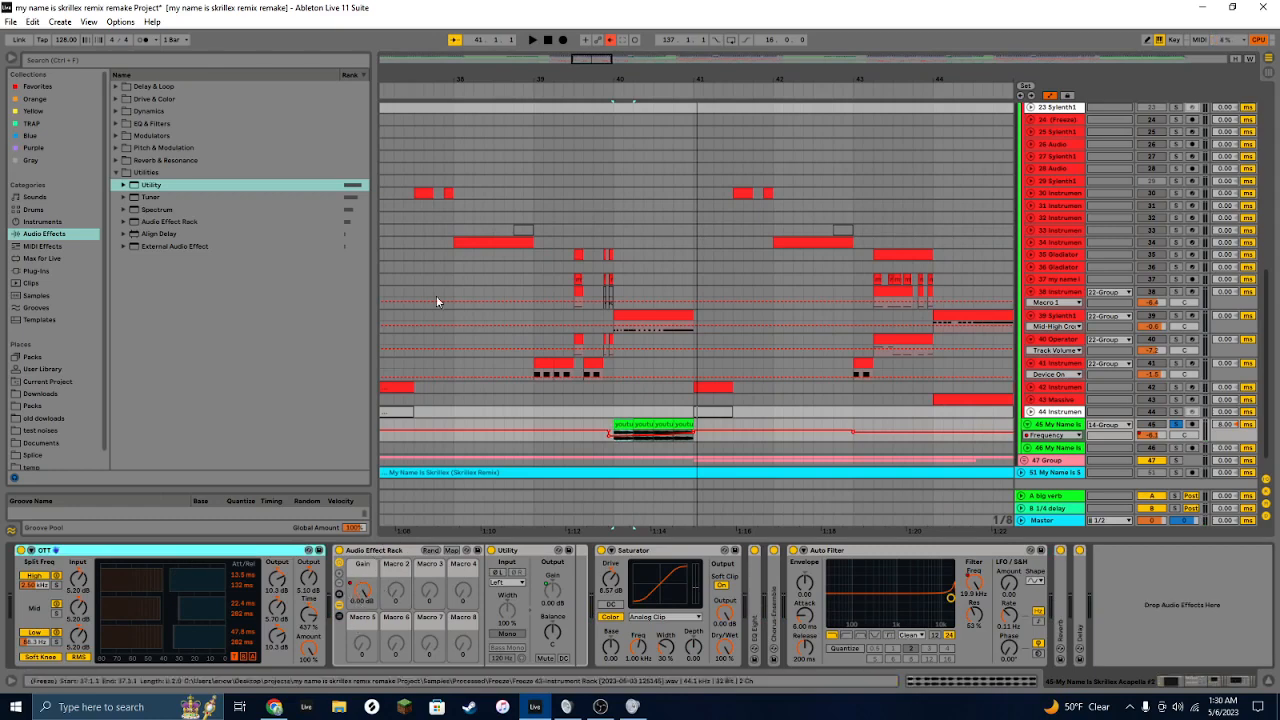
pyautogui.hscroll(6, 437, 294)
pyautogui.hscroll(1, 437, 294)
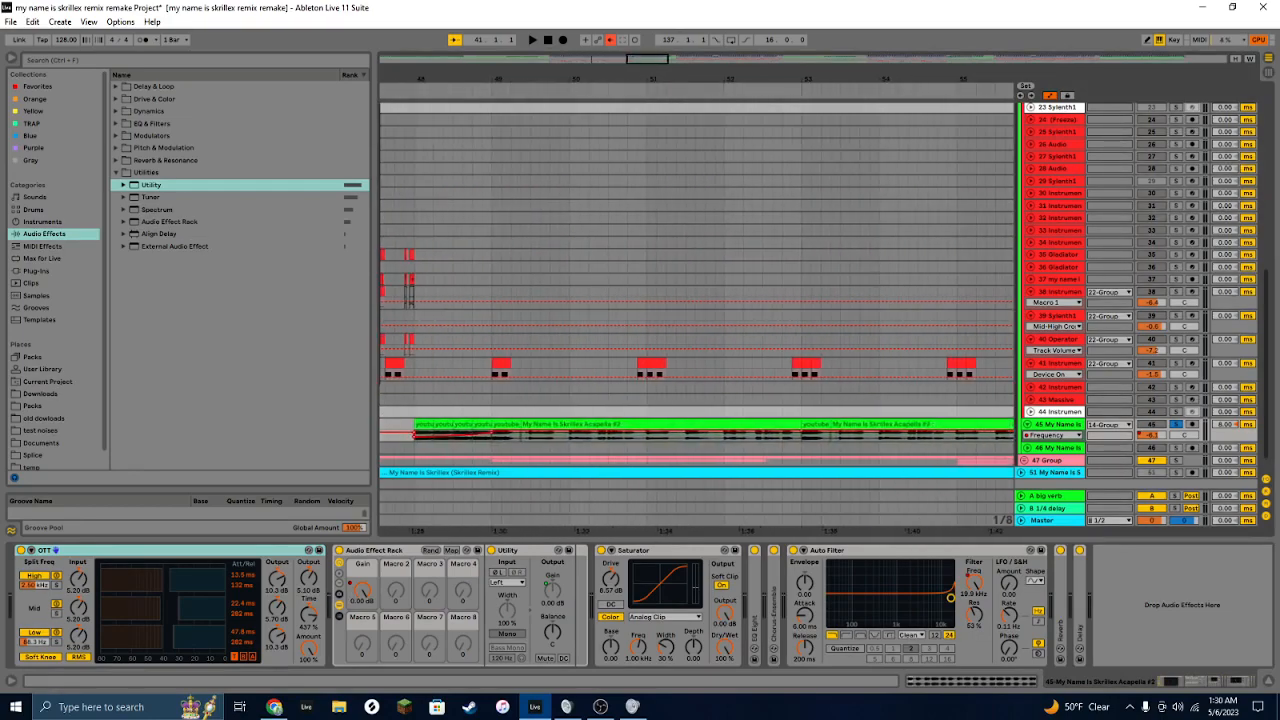
pyautogui.hscroll(1, 437, 294)
pyautogui.scroll(-5, 437, 294)
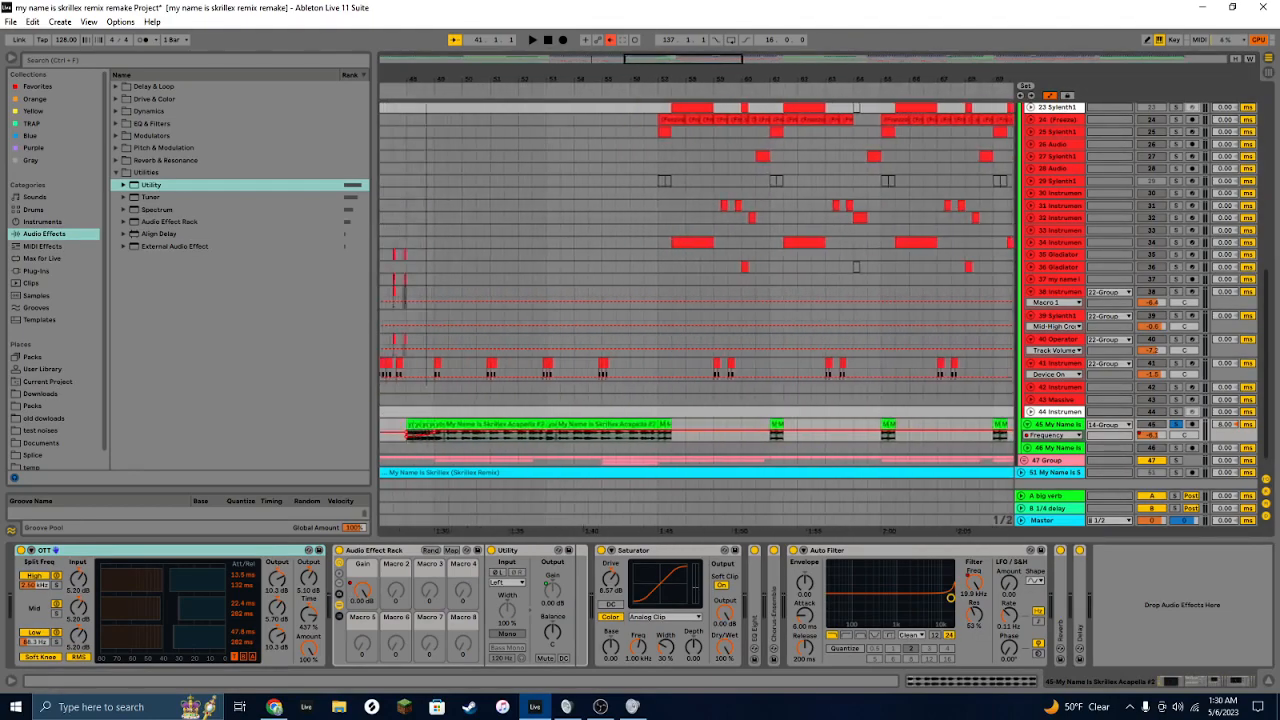
pyautogui.hscroll(-3, 437, 294)
pyautogui.scroll(4, 548, 300)
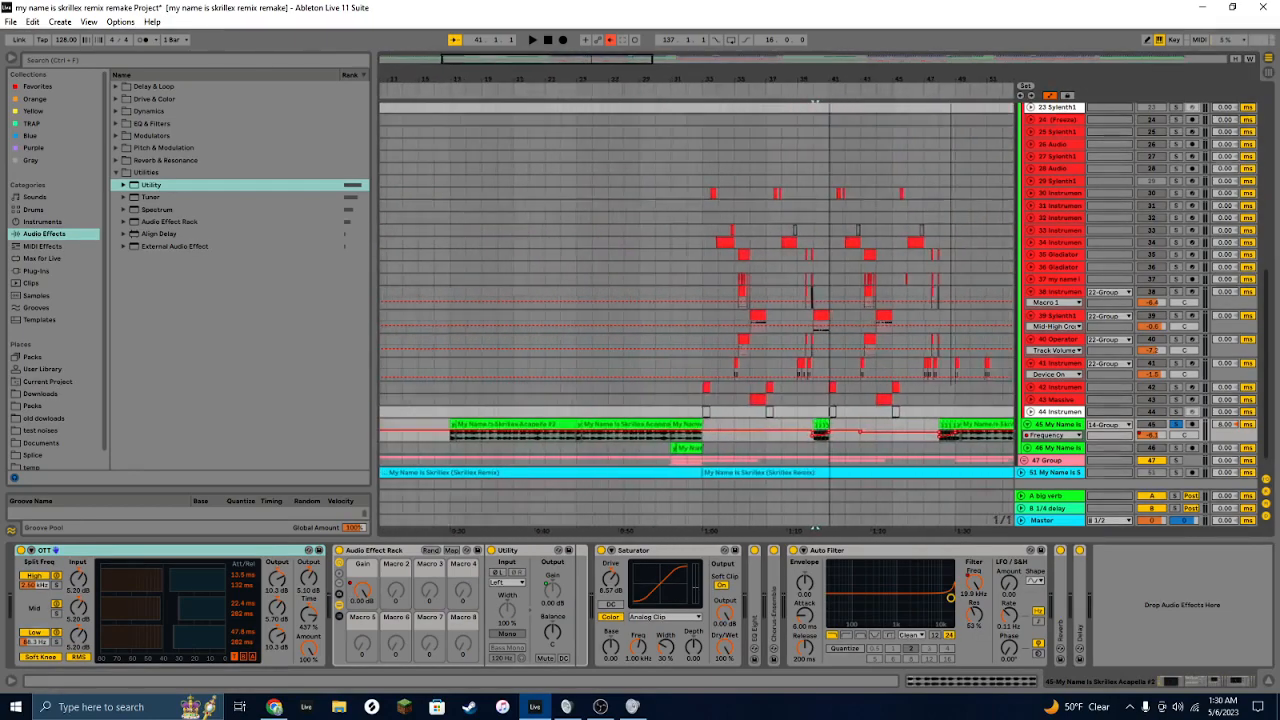
# Step: Zoom into the acapella clip around bar 40
pyautogui.moveTo(498, 363); pyautogui.dragTo(551, 486)
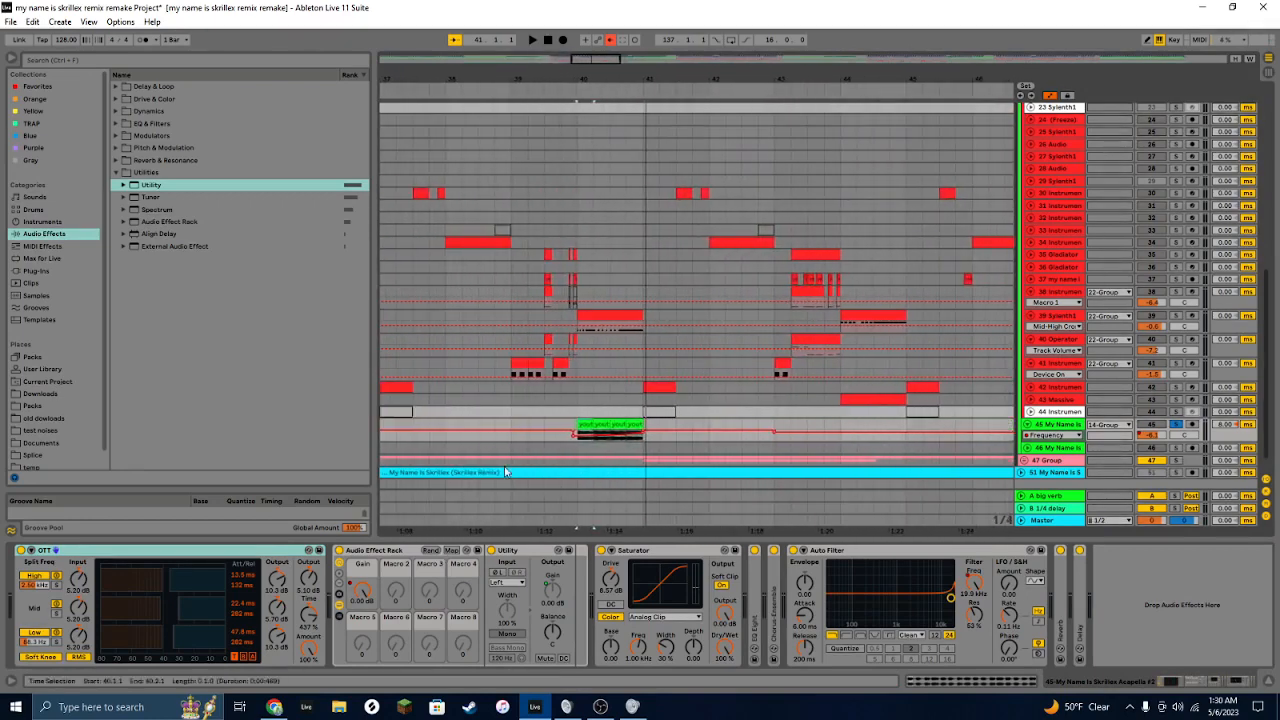
pyautogui.moveTo(580, 57); pyautogui.dragTo(347, 540)
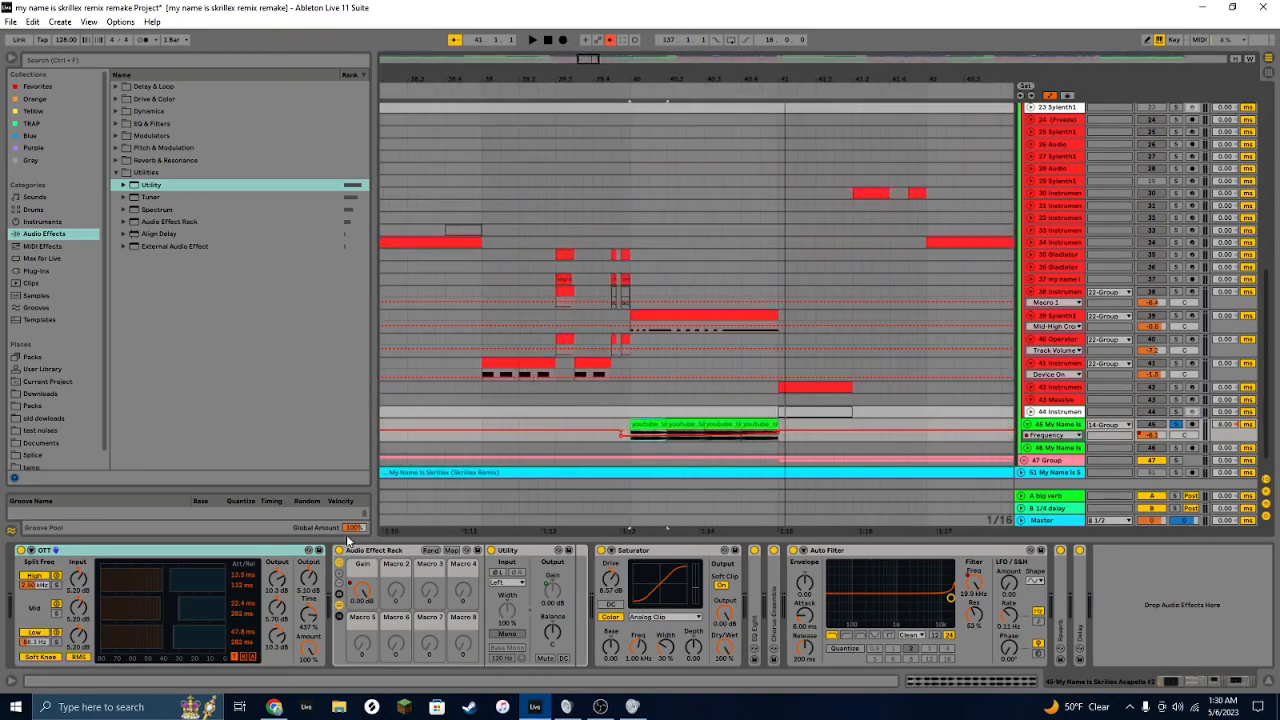
pyautogui.moveTo(588, 57)
pyautogui.mouseDown()
pyautogui.moveTo(536, 50)
pyautogui.moveTo(592, 58)
pyautogui.moveTo(588, 70)
pyautogui.moveTo(590, 57)
pyautogui.mouseUp()
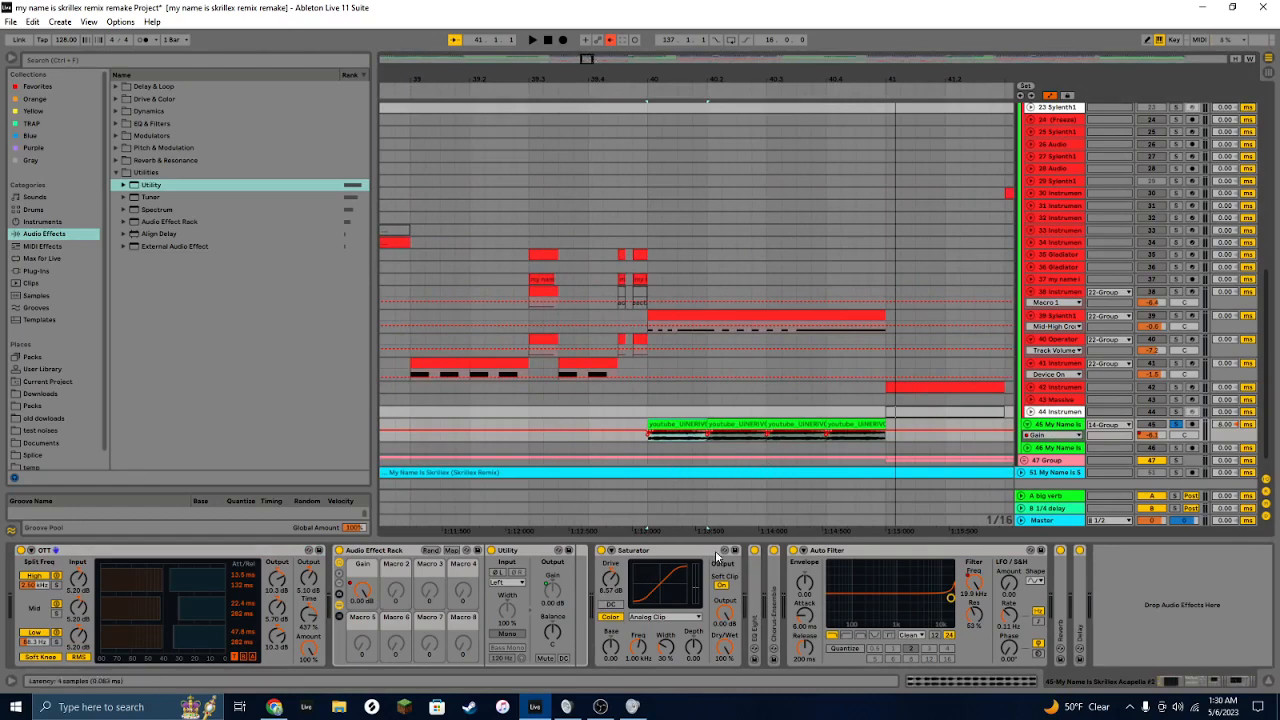
# Step: Expand the Chorus-Ensemble device on the acapella track to inspect it, then collapse it with the Auto Filter
pyautogui.doubleClick(778, 572)
pyautogui.doubleClick(778, 572)
pyautogui.doubleClick(776, 572)
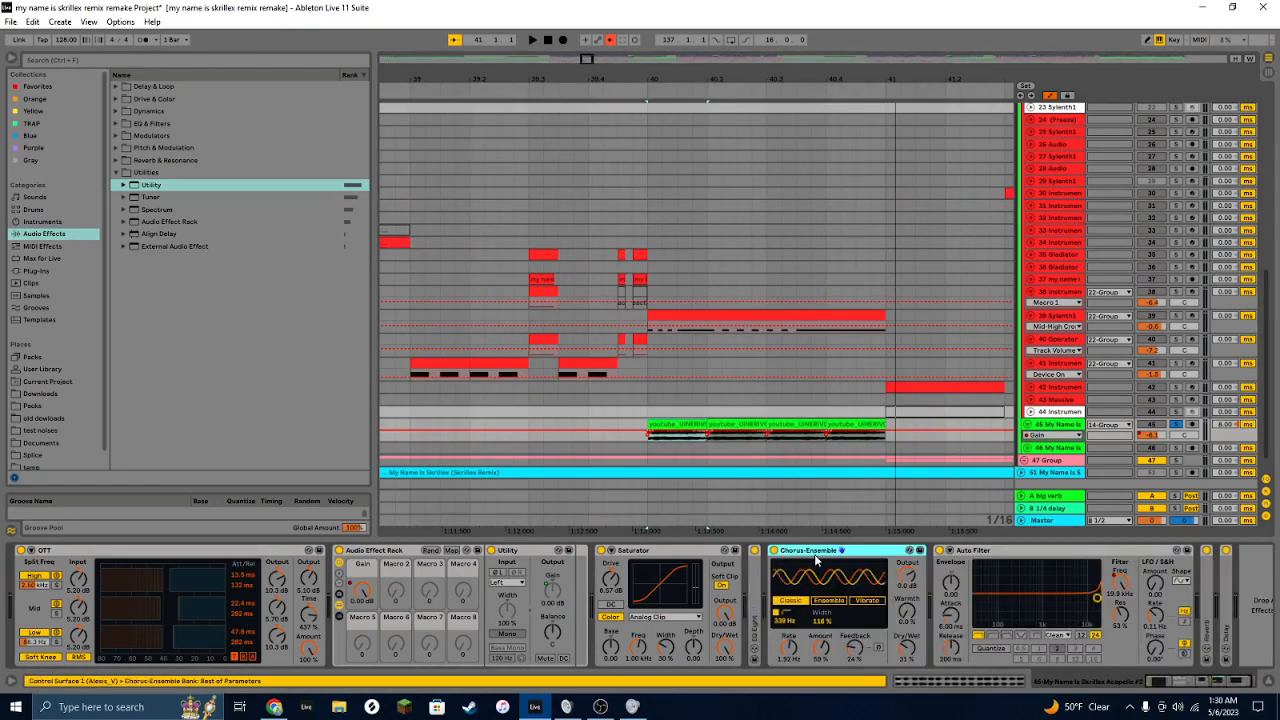
pyautogui.doubleClick(776, 572)
pyautogui.doubleClick(860, 552)
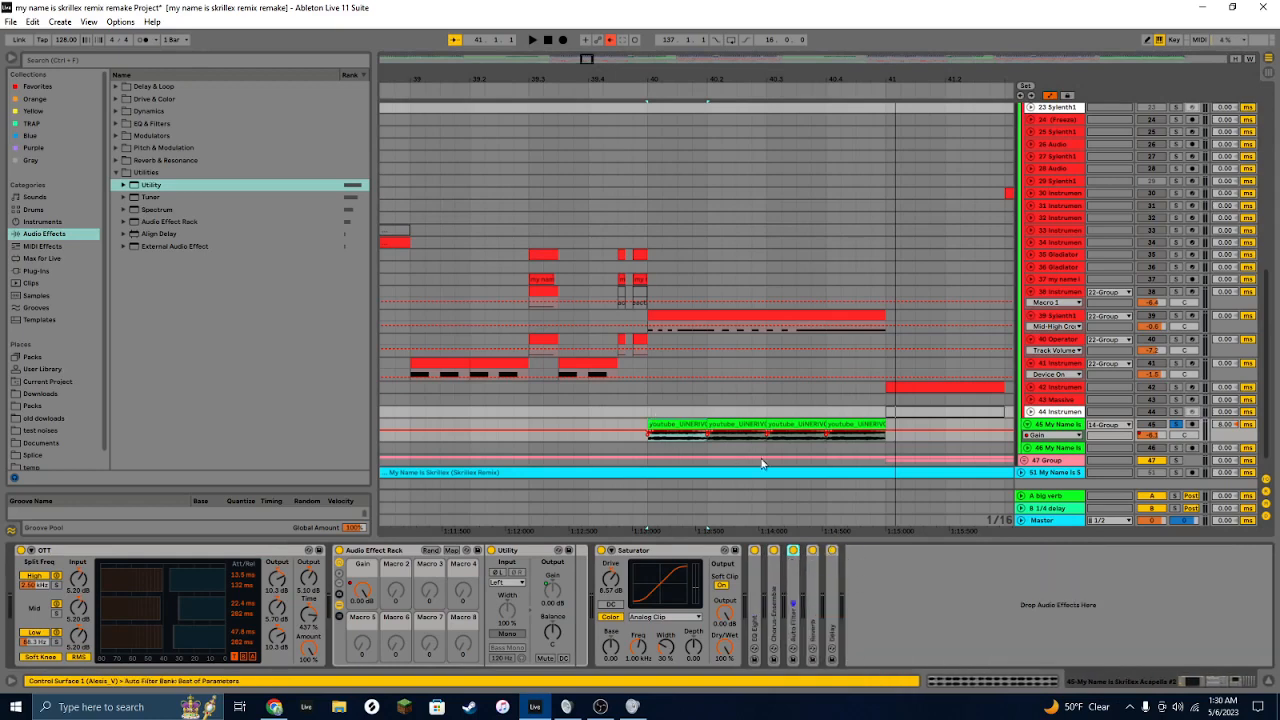
# Step: Expand the acapella track's Auto Filter, show its frequency automation lane, and play the section back
pyautogui.doubleClick(797, 590)
pyautogui.click(975, 583)
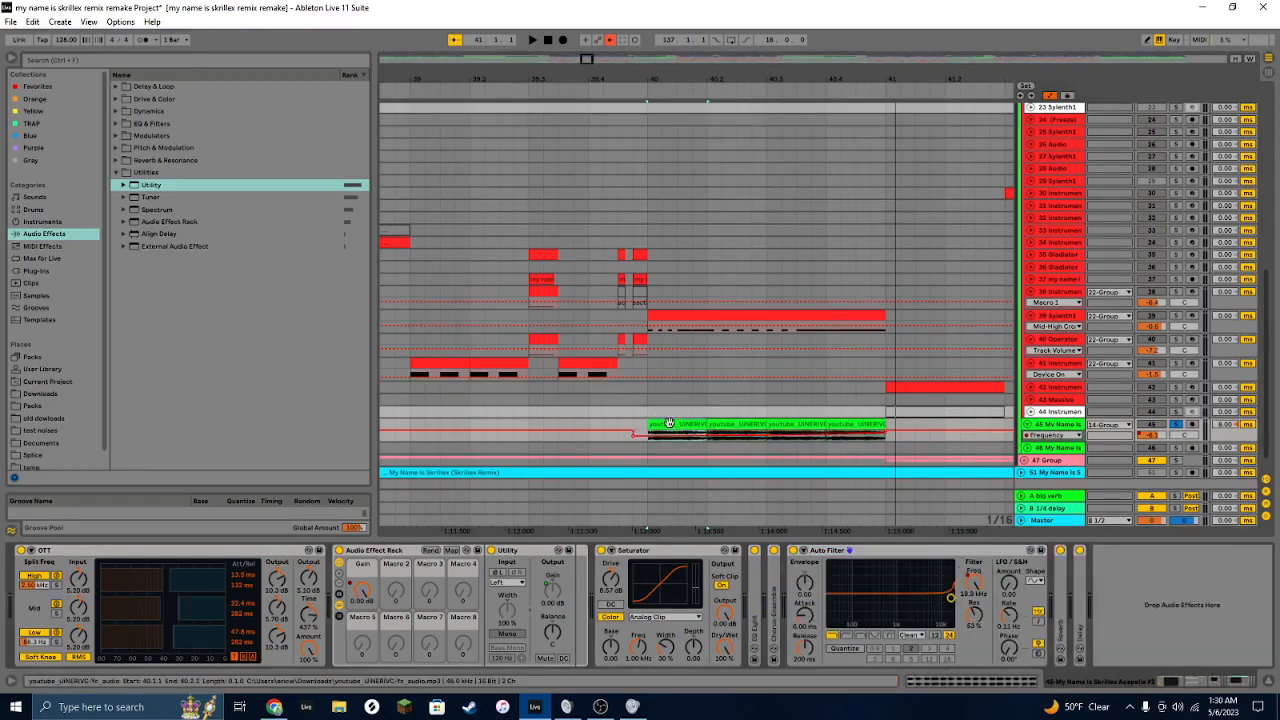
pyautogui.press('space')
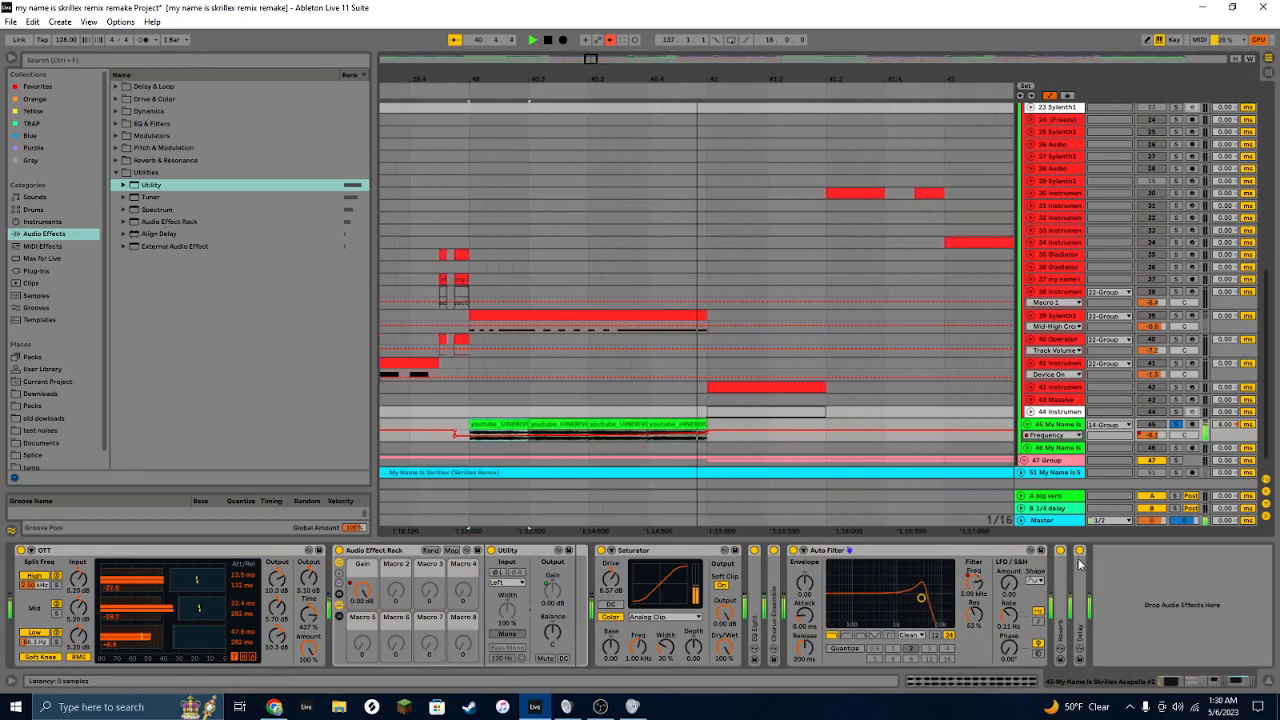
pyautogui.click(1063, 577)
pyautogui.doubleClick(1063, 577)
pyautogui.doubleClick(1060, 552)
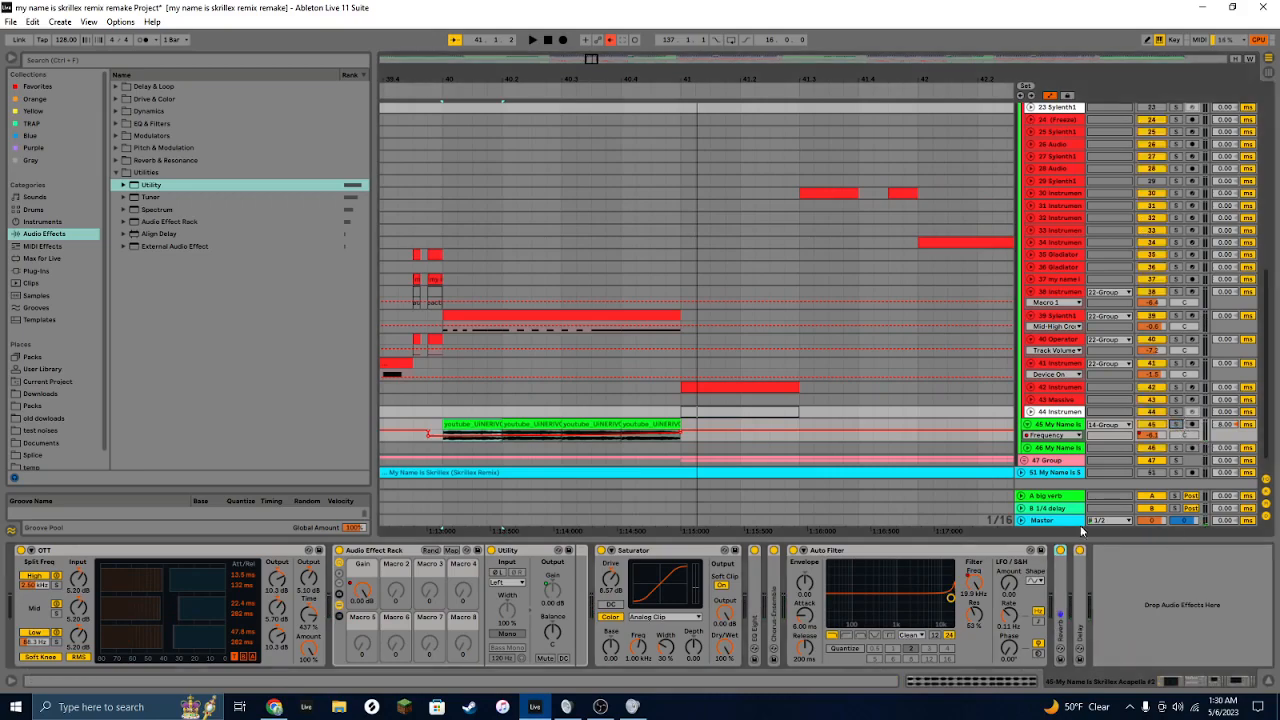
pyautogui.scroll(5, 1045, 329)
pyautogui.scroll(-5, 1045, 329)
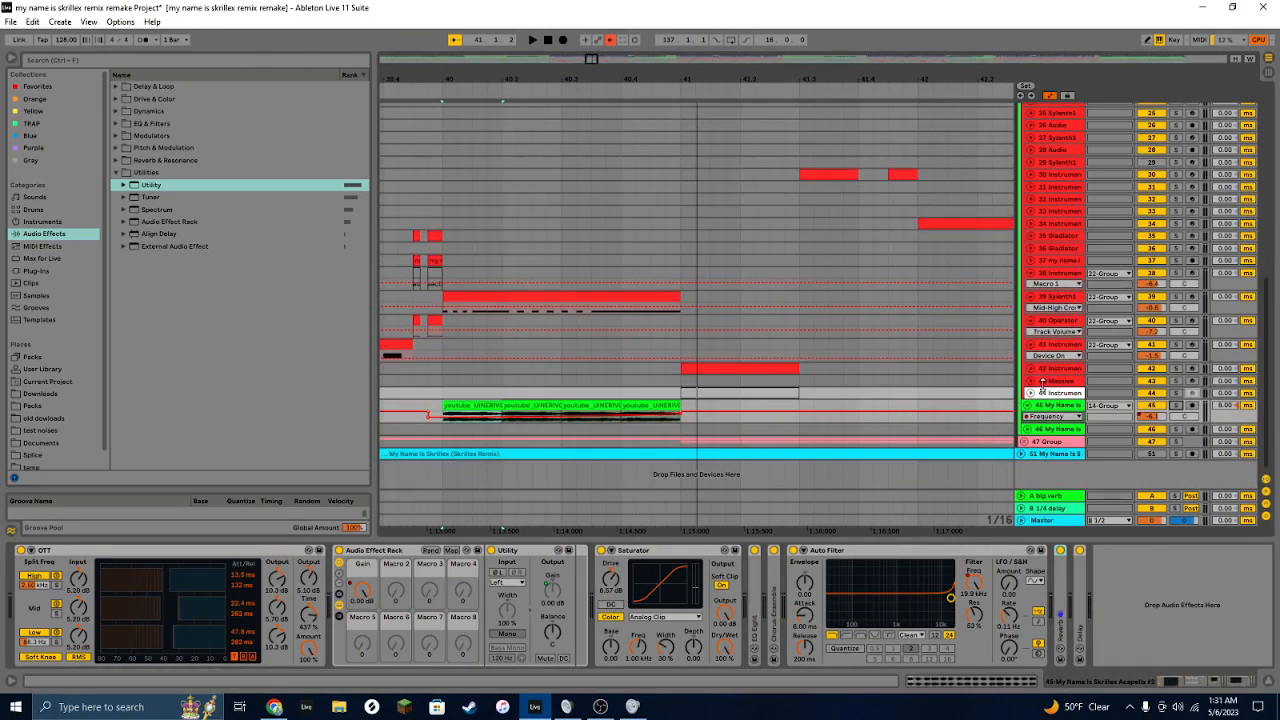
# Step: Expand group 47, solo the crash track, and play back its crash clip
pyautogui.click(1024, 442)
pyautogui.scroll(-3, 854, 326)
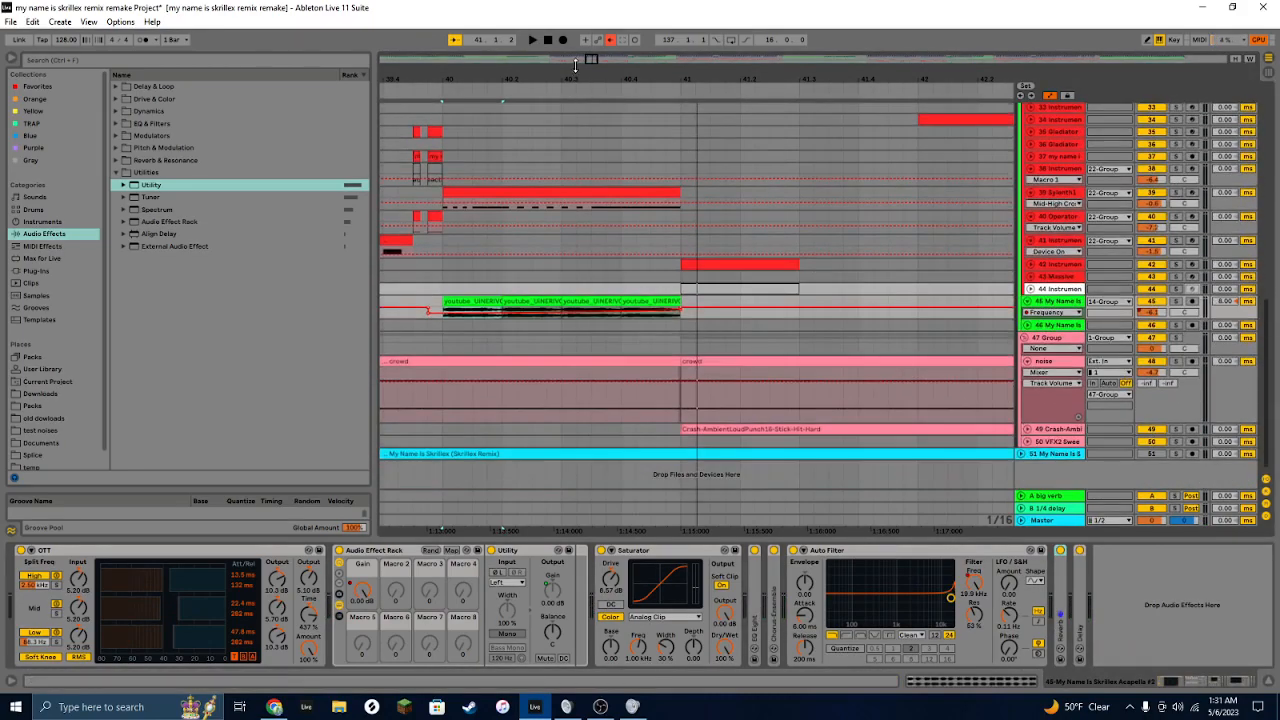
pyautogui.moveTo(593, 62); pyautogui.dragTo(590, 55)
pyautogui.click(1176, 429)
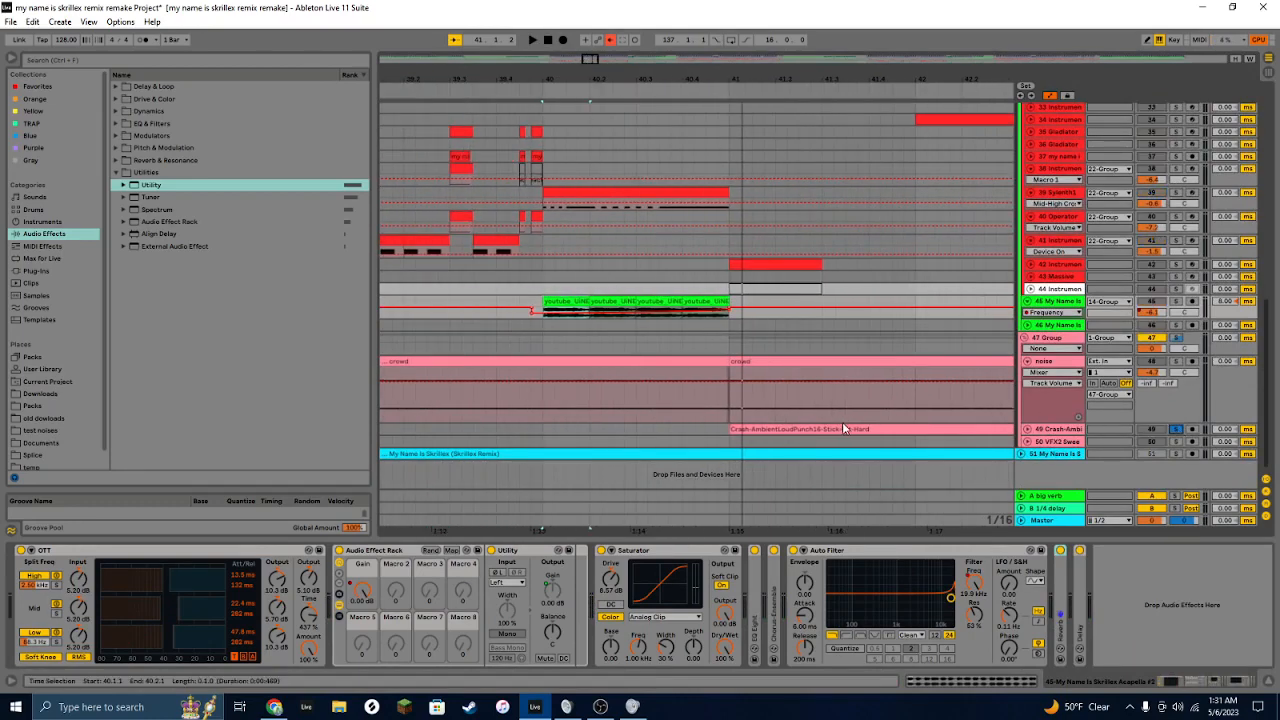
pyautogui.click(843, 429)
pyautogui.press('space')
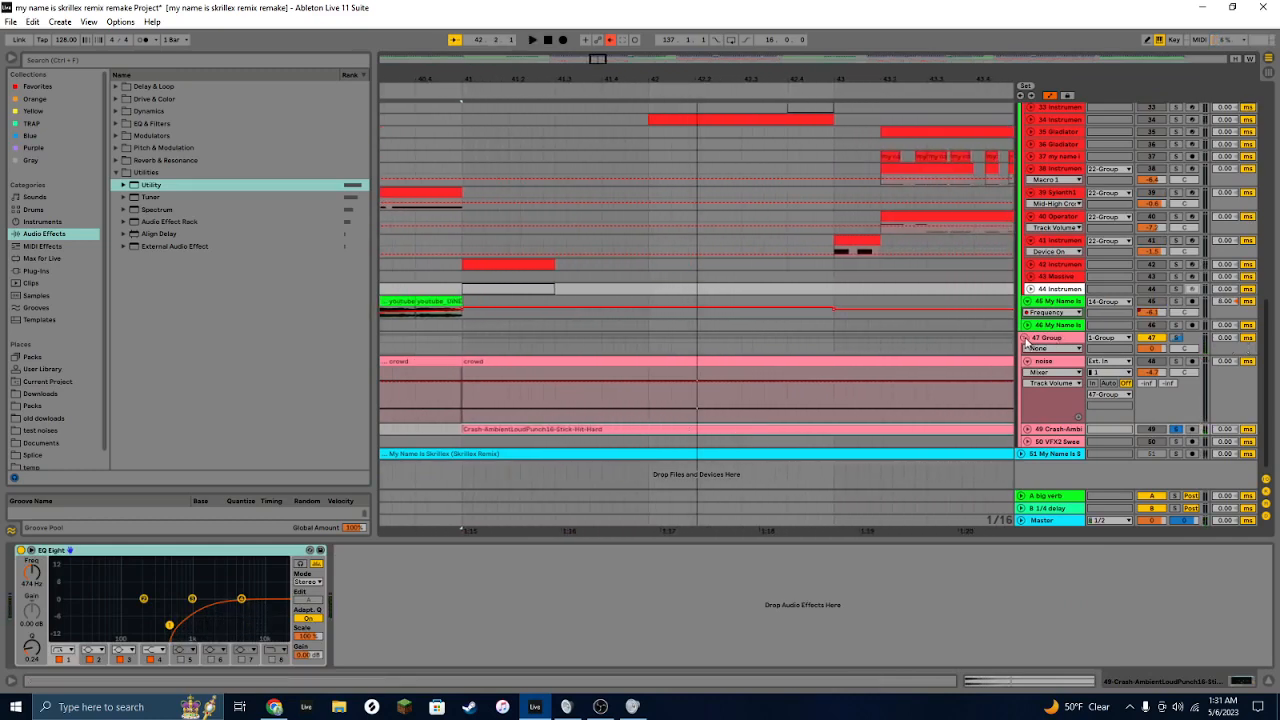
# Step: Select the crowd clip on the noise track to view its EQ Eight and Reverb, then collapse the noise track and group 47
pyautogui.click(864, 363)
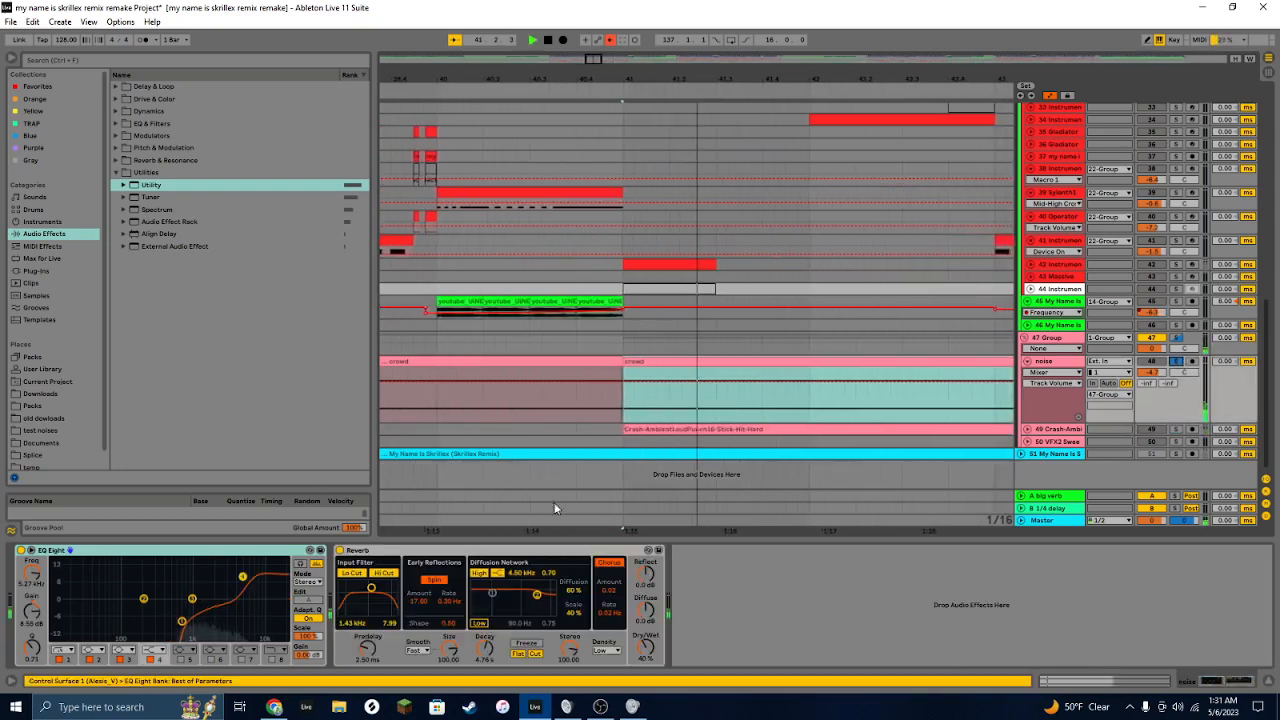
pyautogui.click(1026, 361)
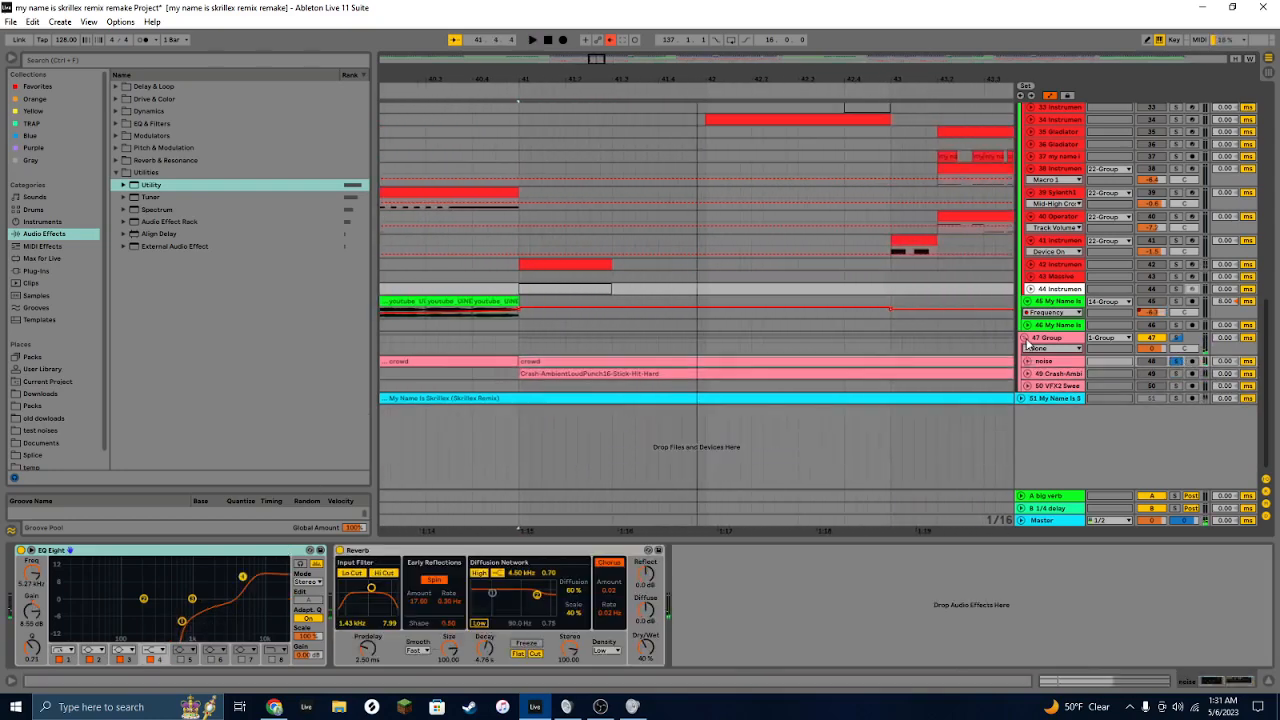
pyautogui.click(1026, 341)
# Step: Inspect the device chains of group 22 and group 14, the Limiter, Glue Compressor, LFOTool and Utility
pyautogui.scroll(6, 990, 332)
pyautogui.click(1028, 264)
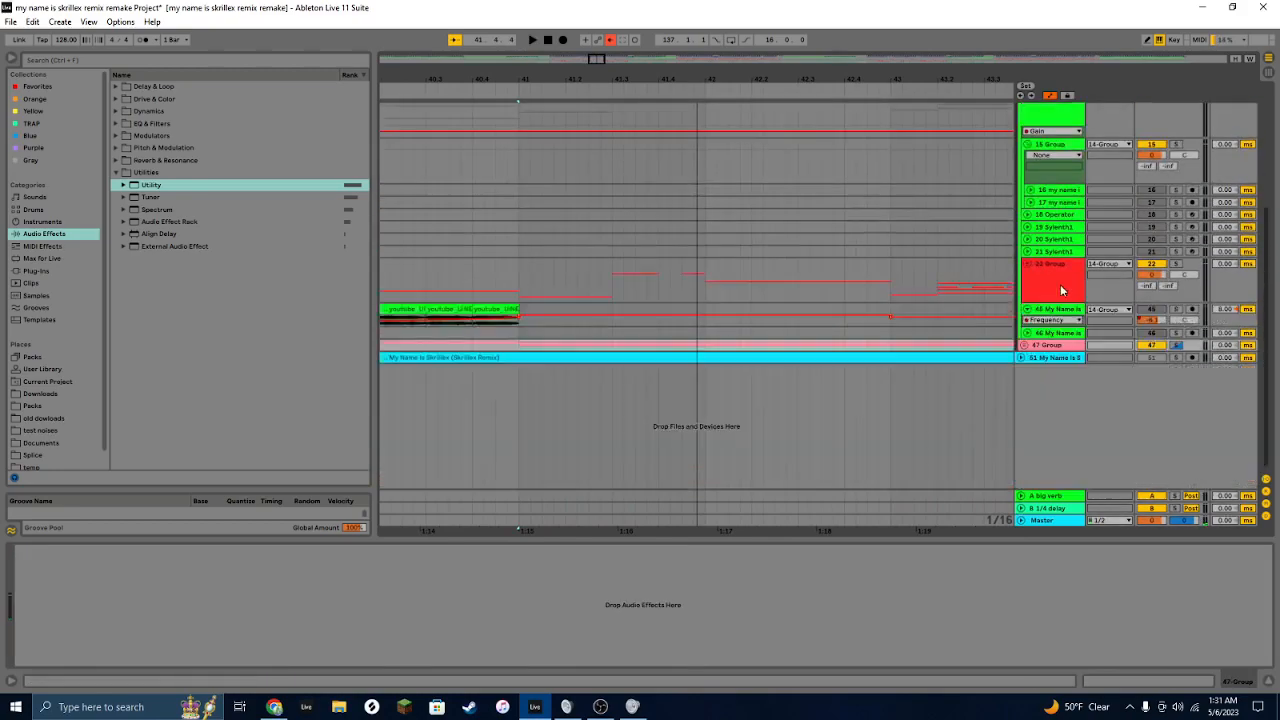
pyautogui.scroll(5, 1060, 284)
pyautogui.click(1025, 233)
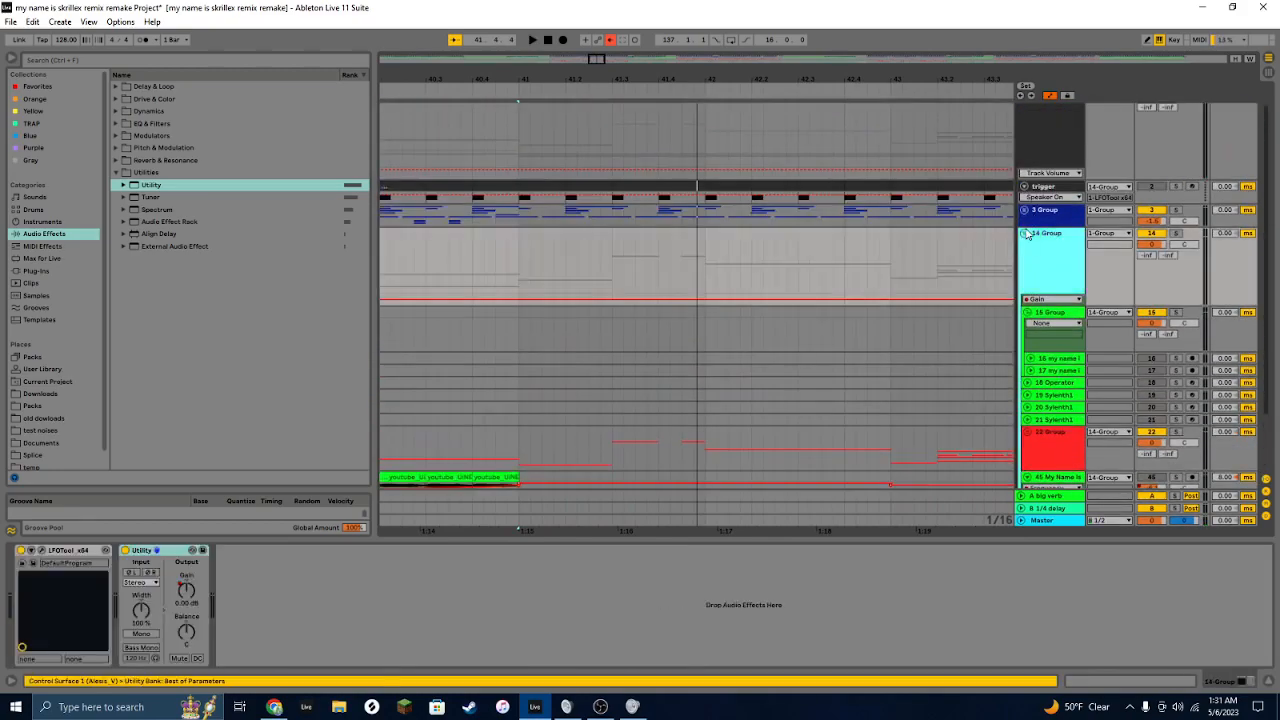
pyautogui.click(1024, 257)
pyautogui.scroll(-2, 1080, 345)
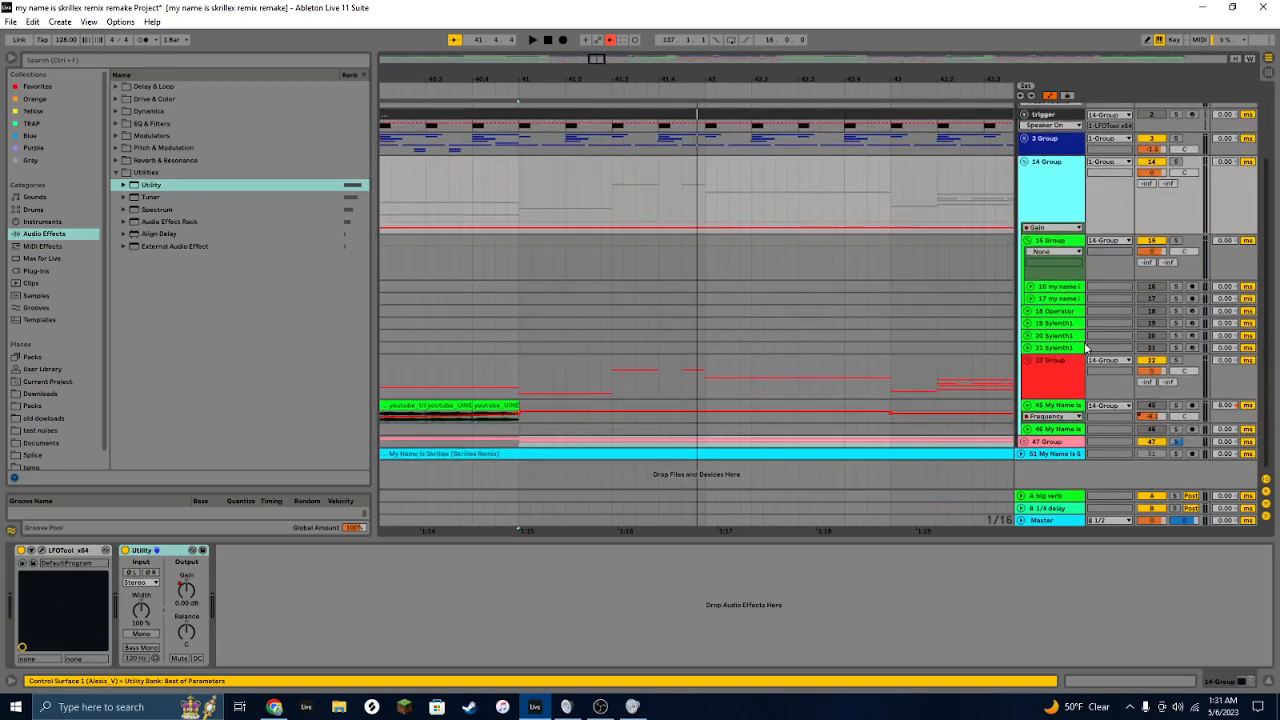
pyautogui.click(1055, 378)
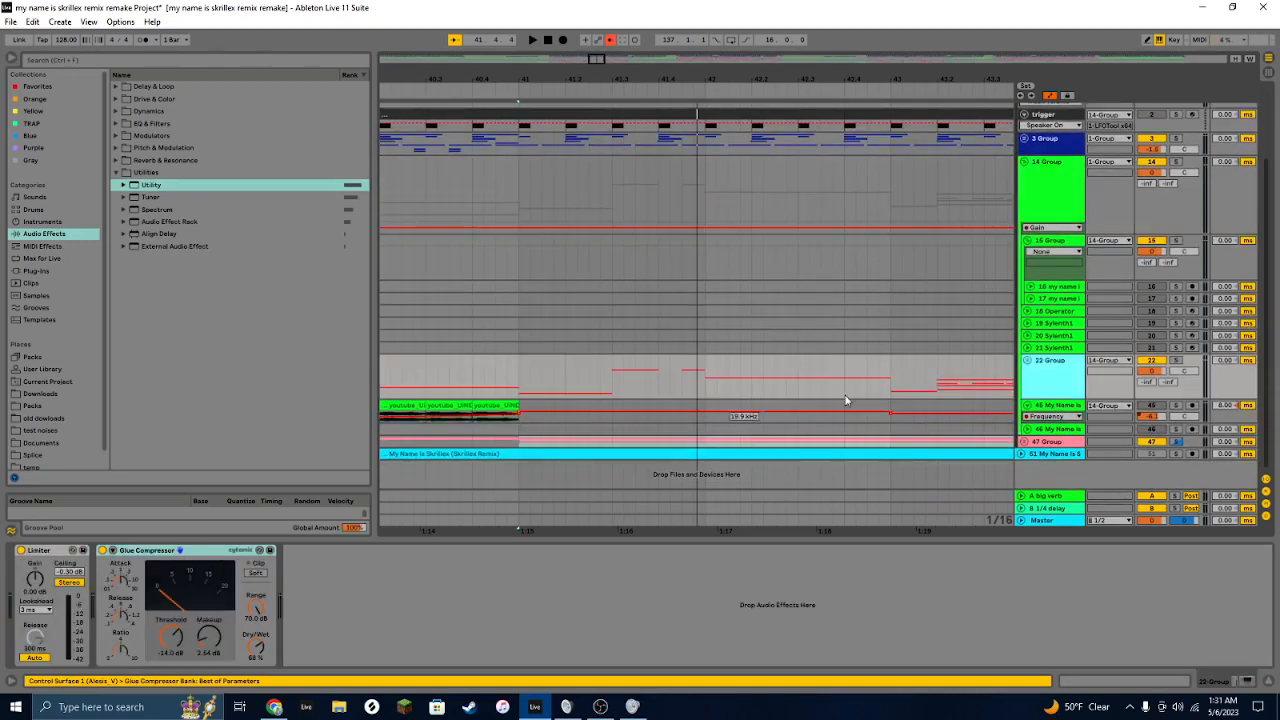
pyautogui.click(1044, 208)
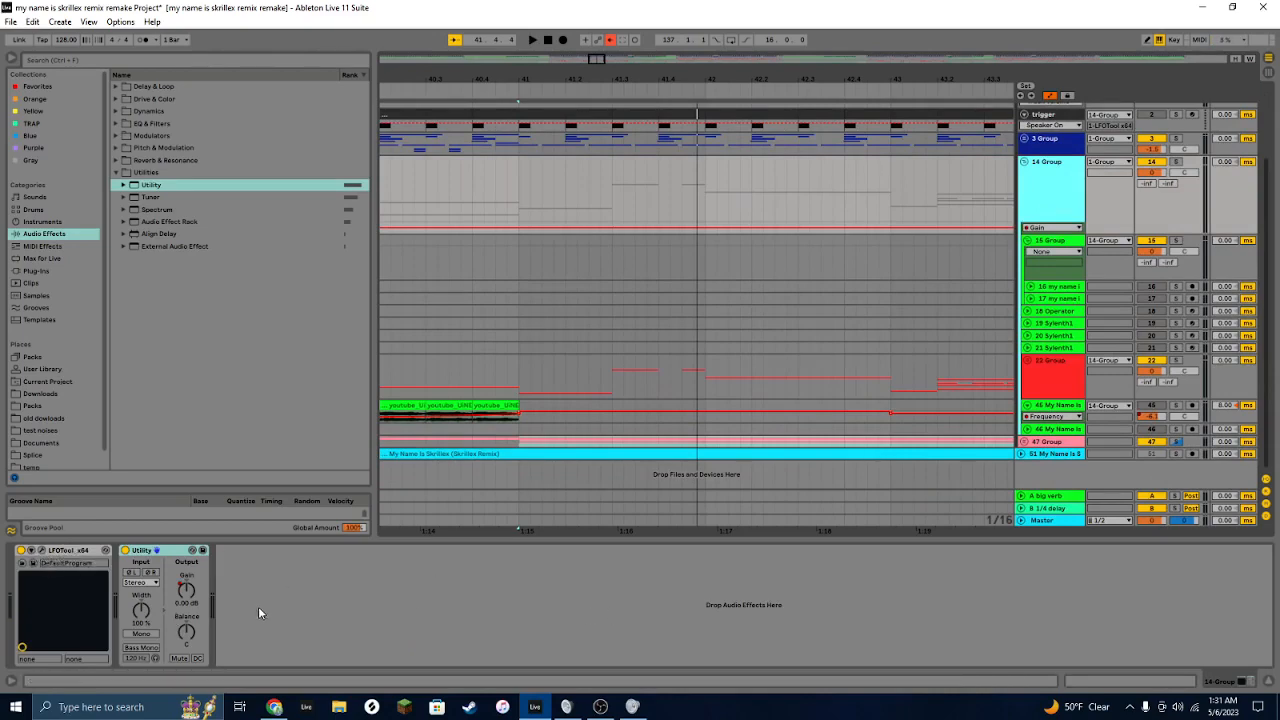
# Step: Collapse groups 16 and 14 in the track list
pyautogui.scroll(4, 882, 263)
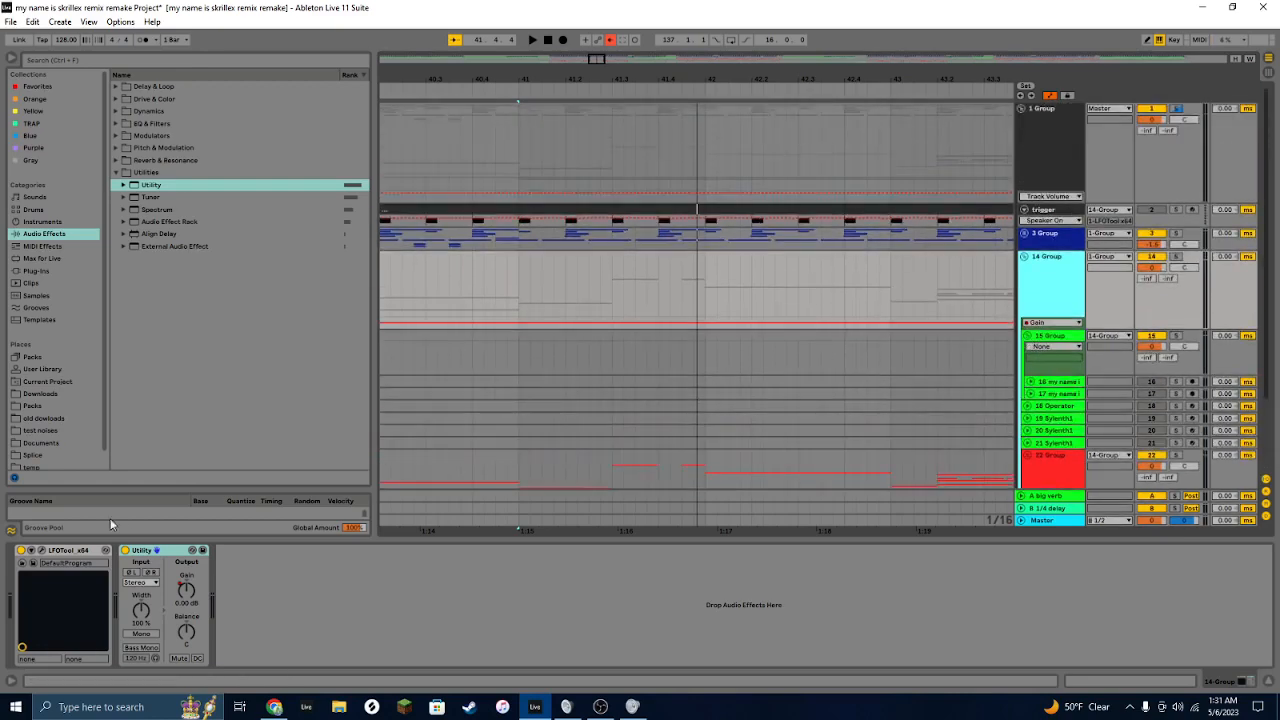
pyautogui.click(1027, 336)
pyautogui.click(1024, 258)
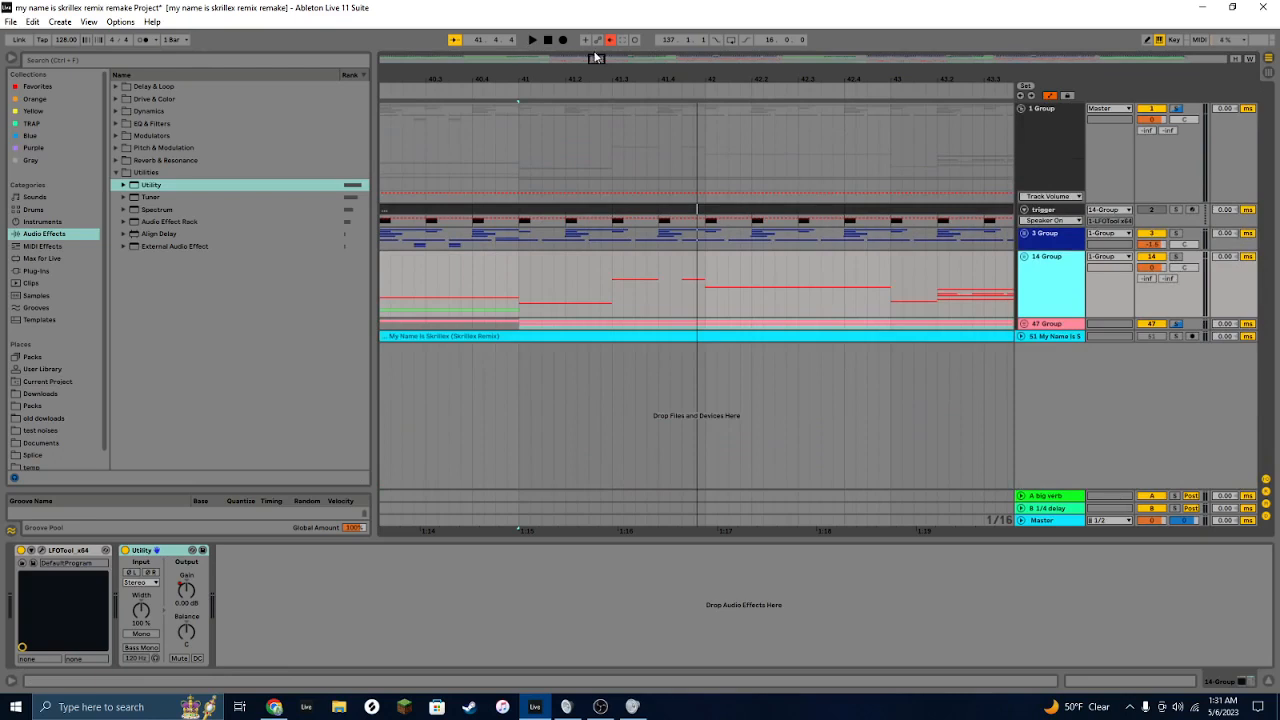
pyautogui.moveTo(596, 58); pyautogui.dragTo(565, 28)
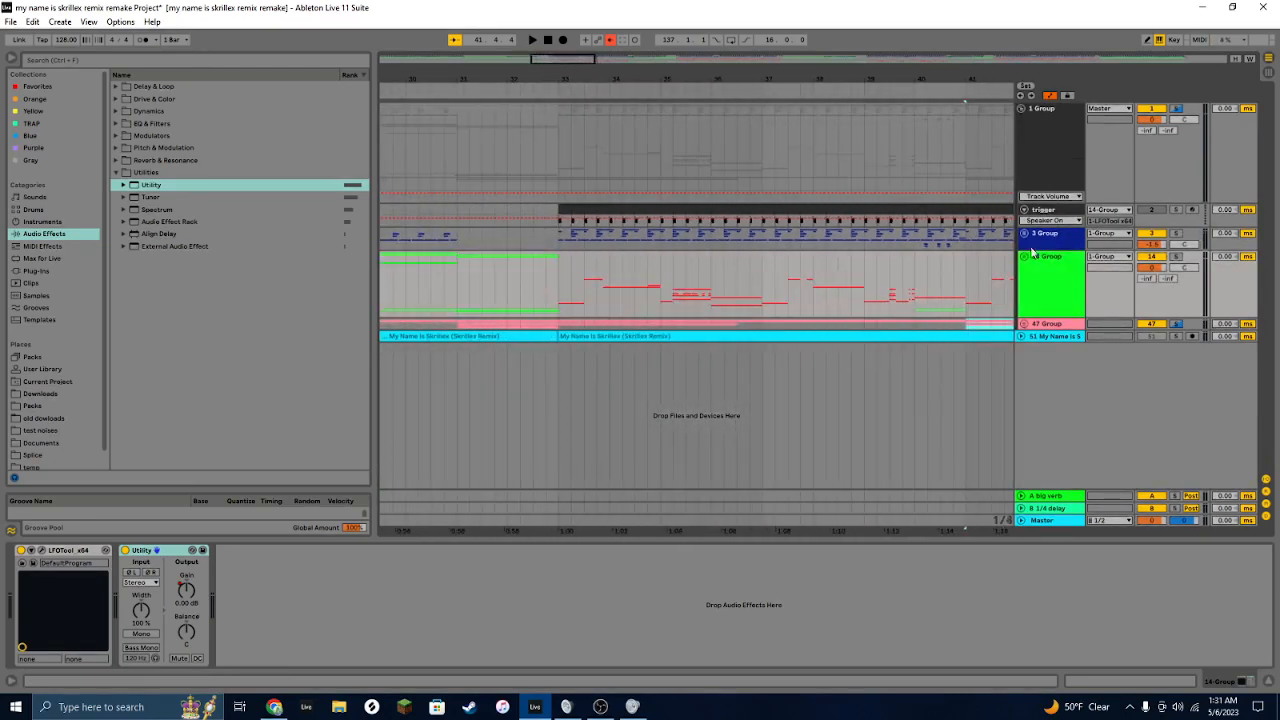
# Step: Expand drum group 3 and play the arrangement from where the drums begin
pyautogui.click(1024, 233)
pyautogui.click(557, 250)
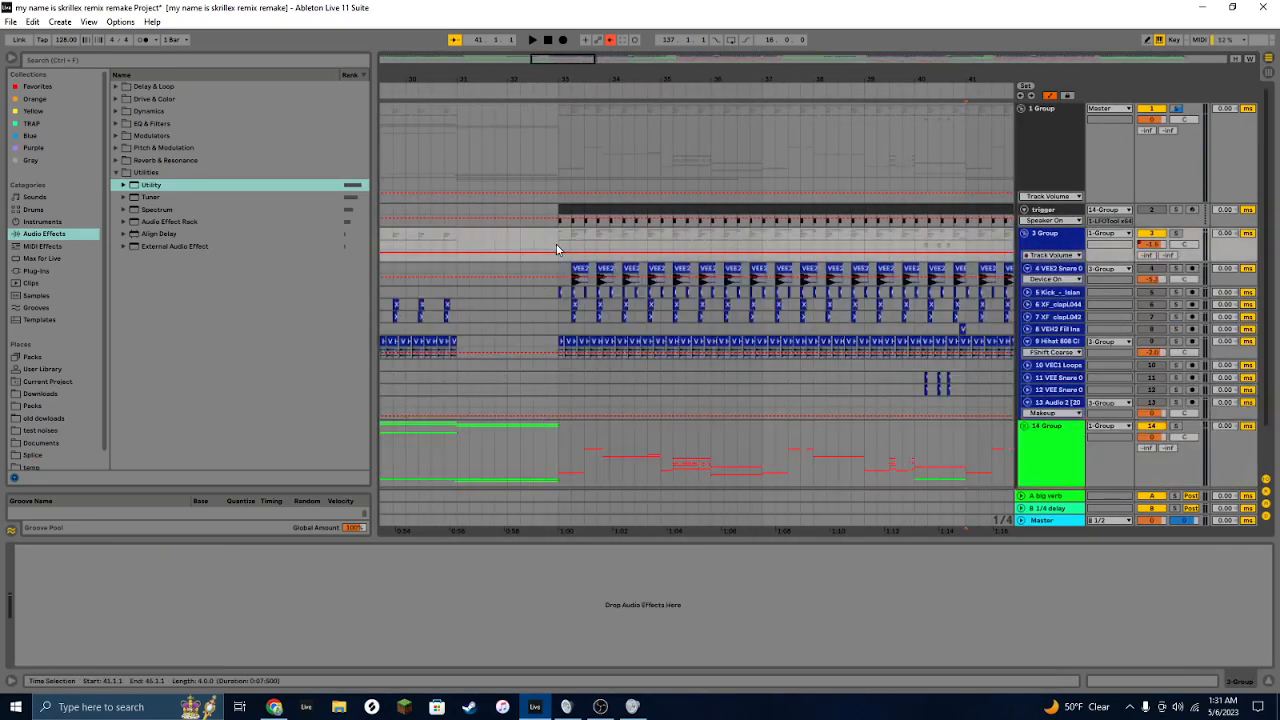
pyautogui.press('space')
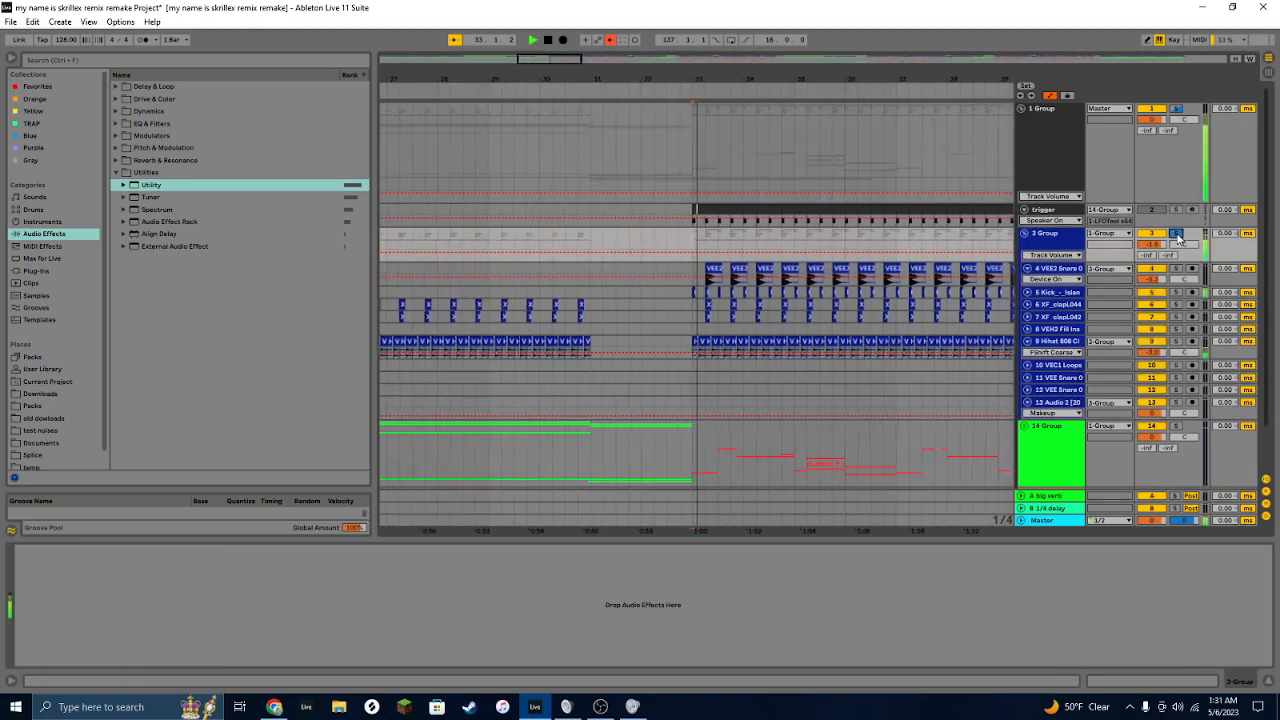
# Step: Solo the kick track and solo a chain in its Audio Effect Rack while auditioning playback
pyautogui.click(1177, 293)
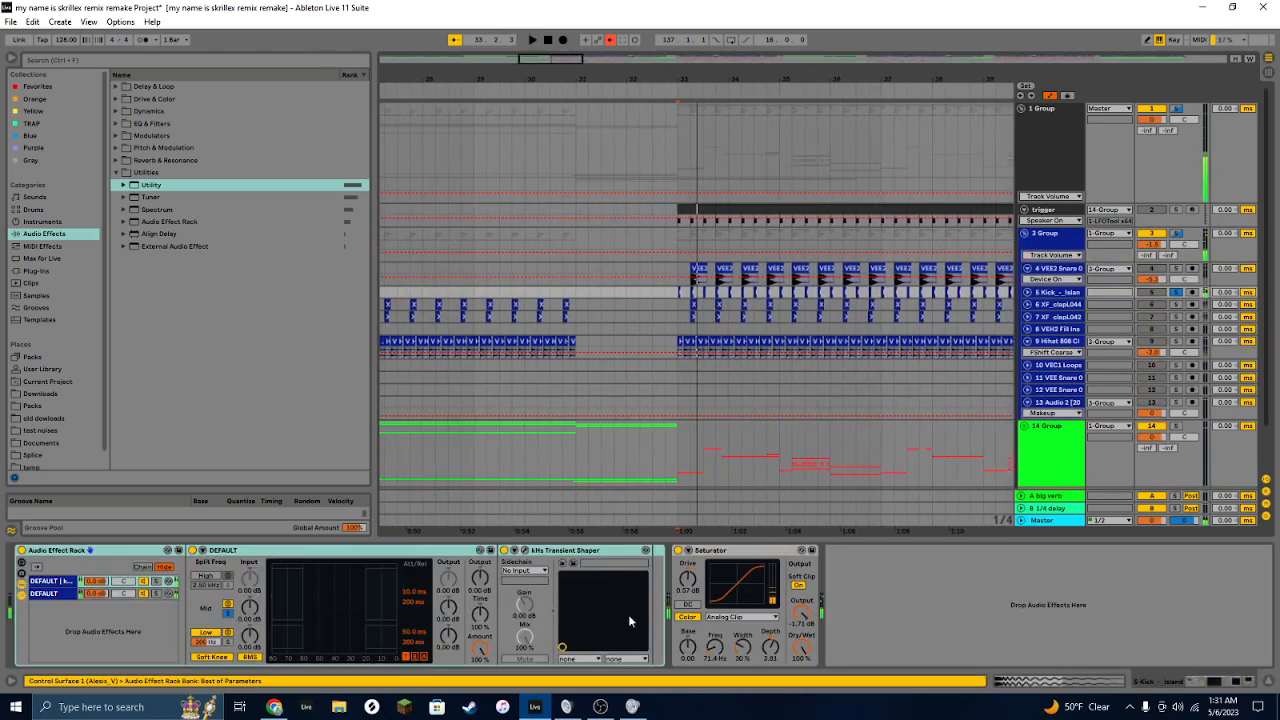
pyautogui.click(157, 582)
pyautogui.press('space')
pyautogui.press('space')
# Step: Toggle the kick's Audio Effect Rack off and back on while starting and stopping playback
pyautogui.press('space')
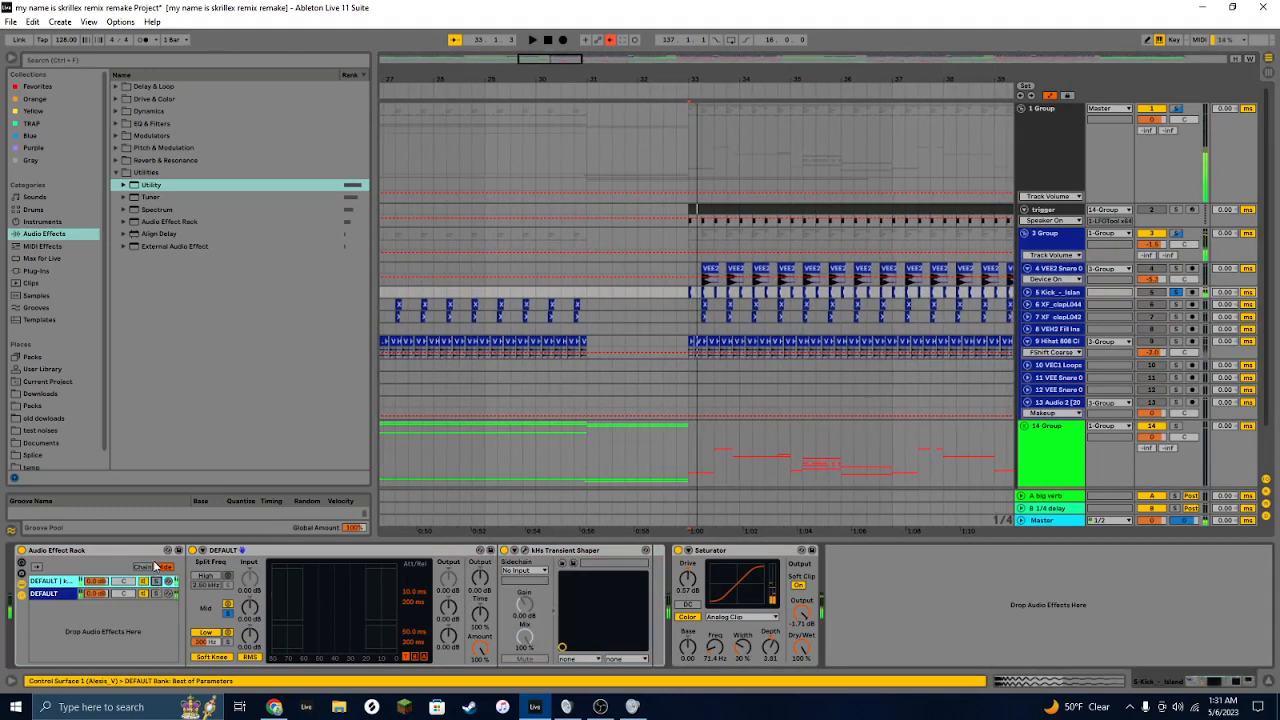
pyautogui.click(22, 551)
pyautogui.press('space')
pyautogui.press('space')
pyautogui.click(22, 551)
pyautogui.press('space')
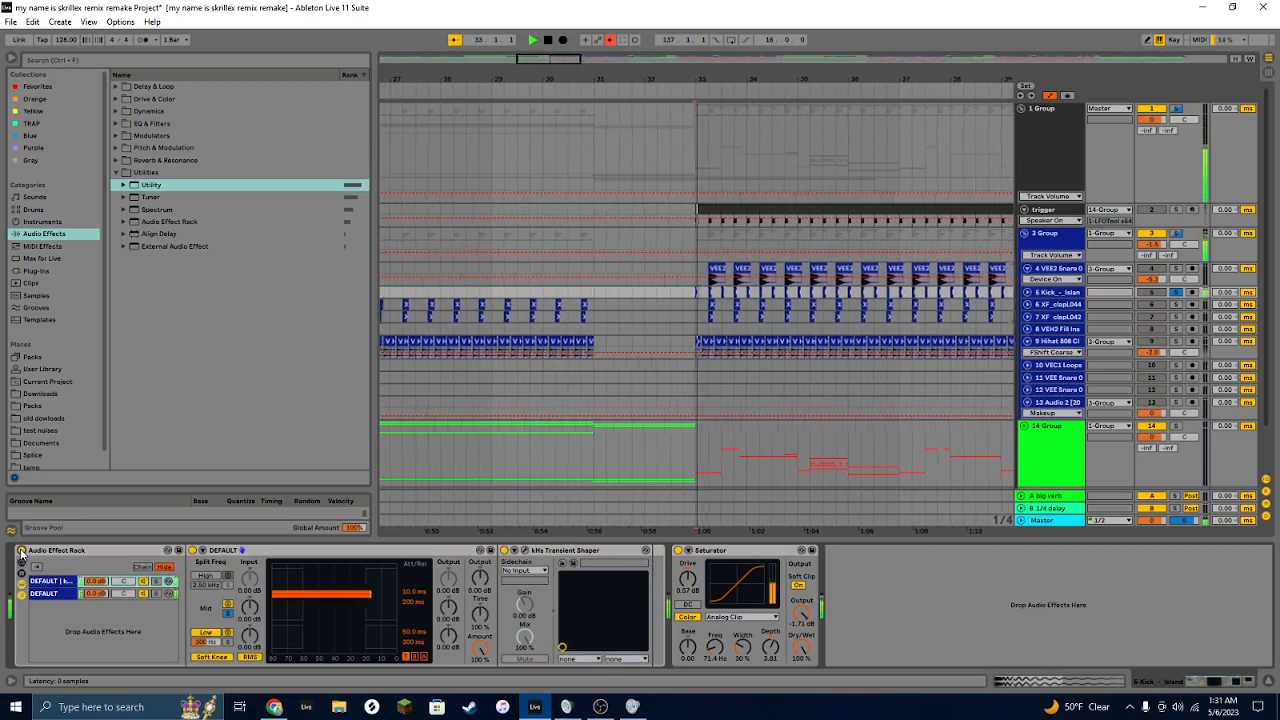
pyautogui.press('space')
pyautogui.press('space')
pyautogui.press('space')
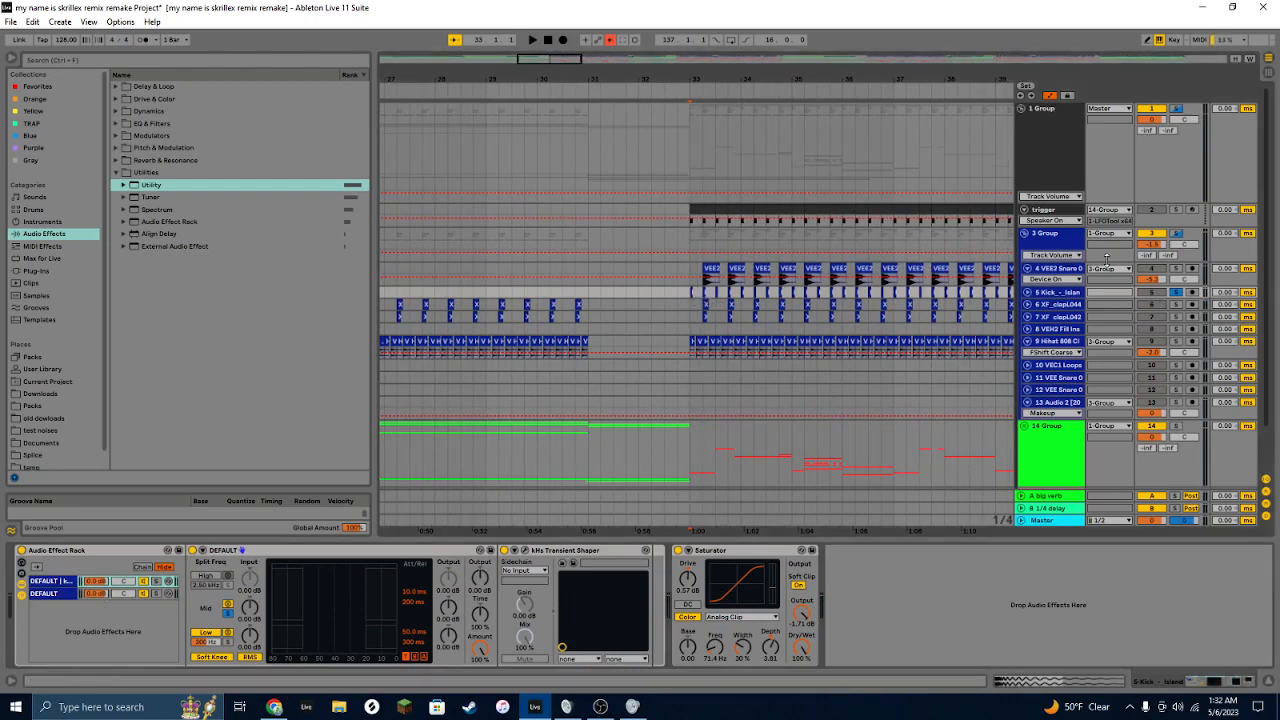
# Step: Select the snare clip on track 4 to view its Saturator chain and zoom in around bar 33
pyautogui.click(714, 268)
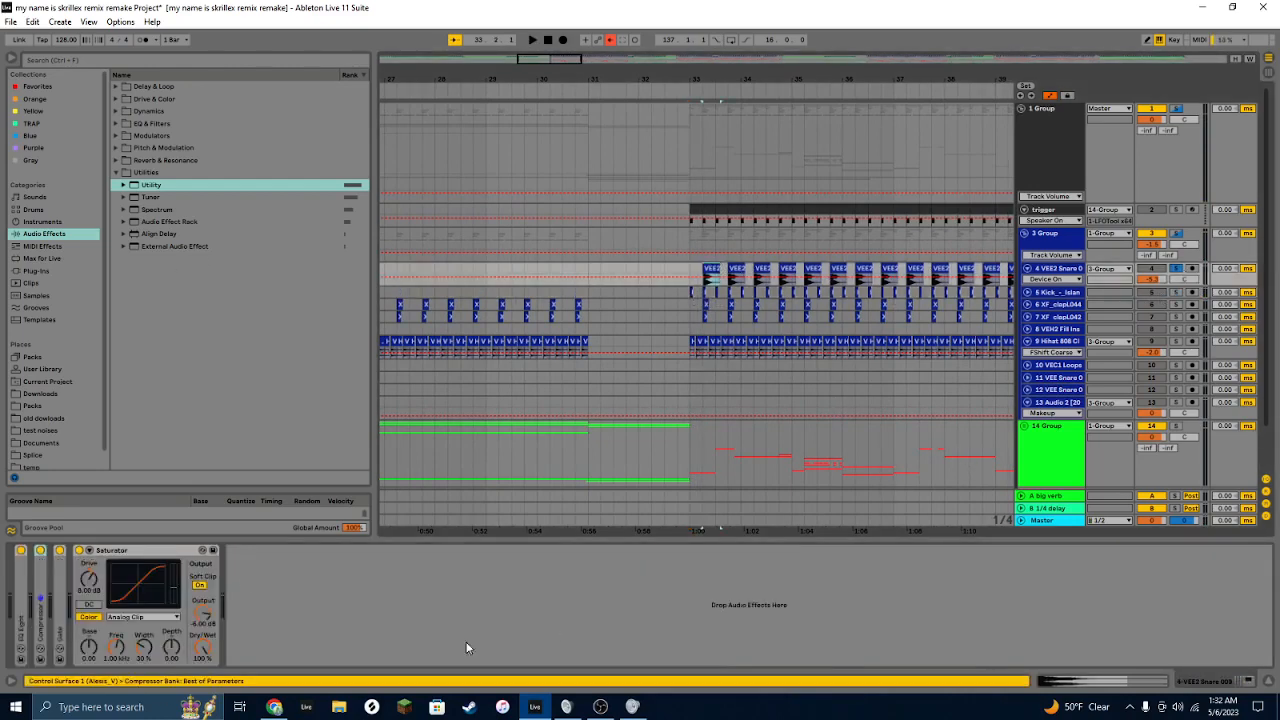
pyautogui.press('space')
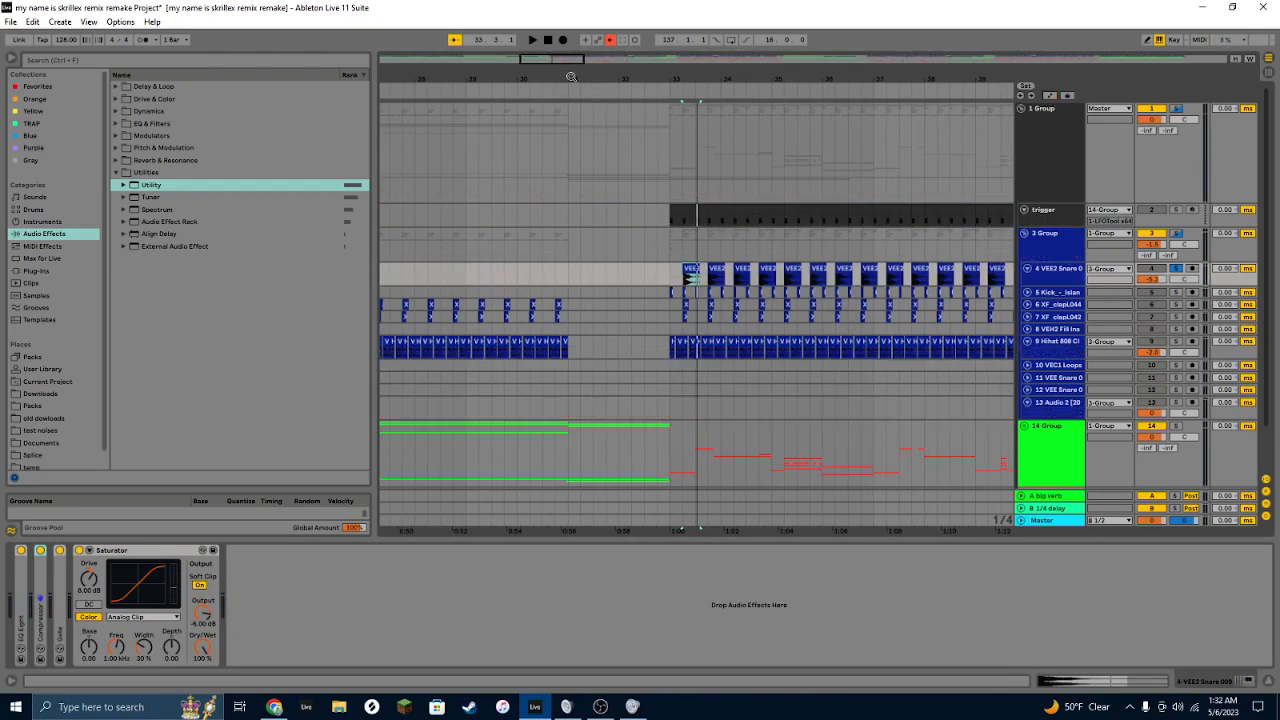
pyautogui.press('+')
pyautogui.press('+')
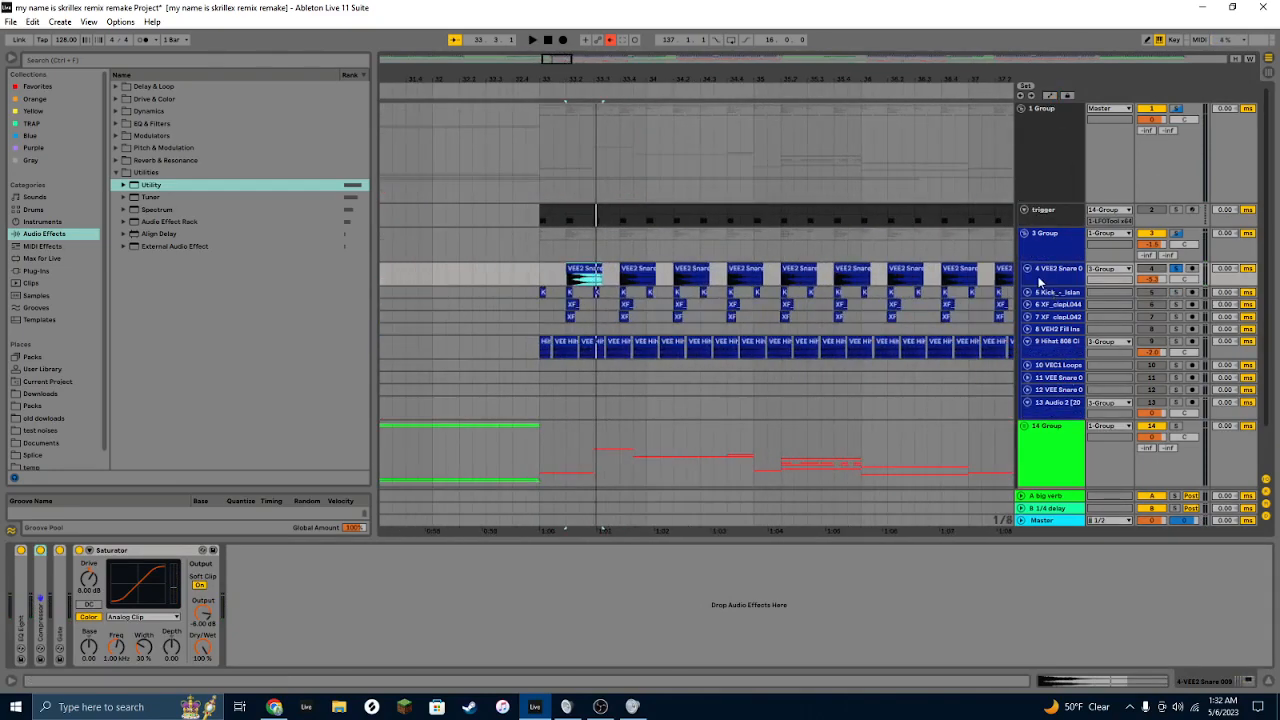
pyautogui.scroll(-2, 563, 247)
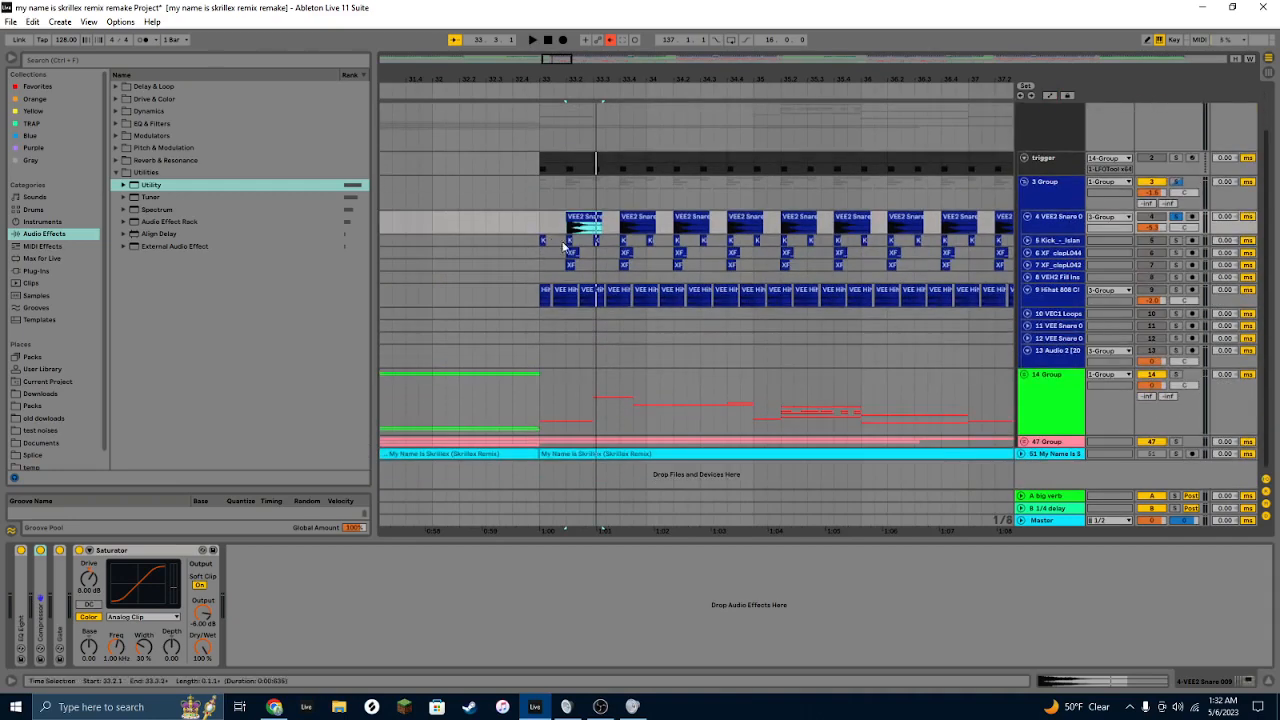
# Step: Solo the clap track and play back its clap clip
pyautogui.click(1048, 252)
pyautogui.keyDown('ctrl'); pyautogui.click(1176, 267); pyautogui.keyUp('ctrl')
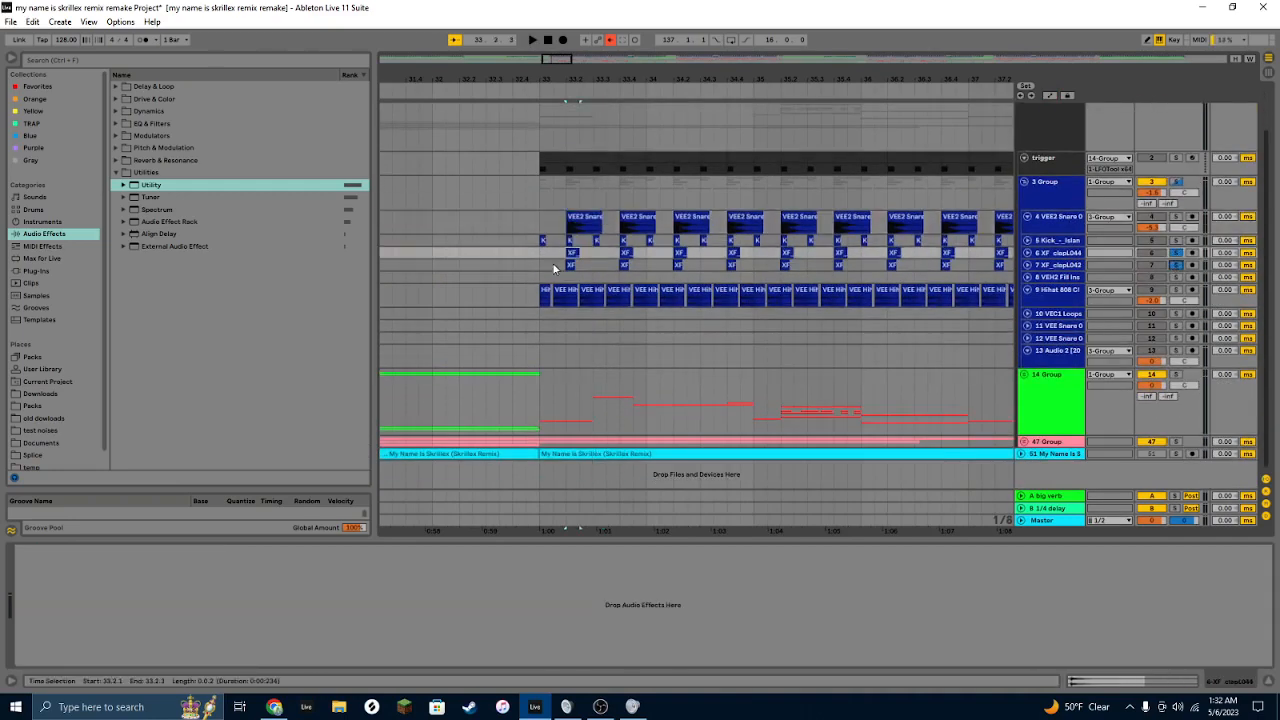
pyautogui.click(557, 252)
pyautogui.press('space')
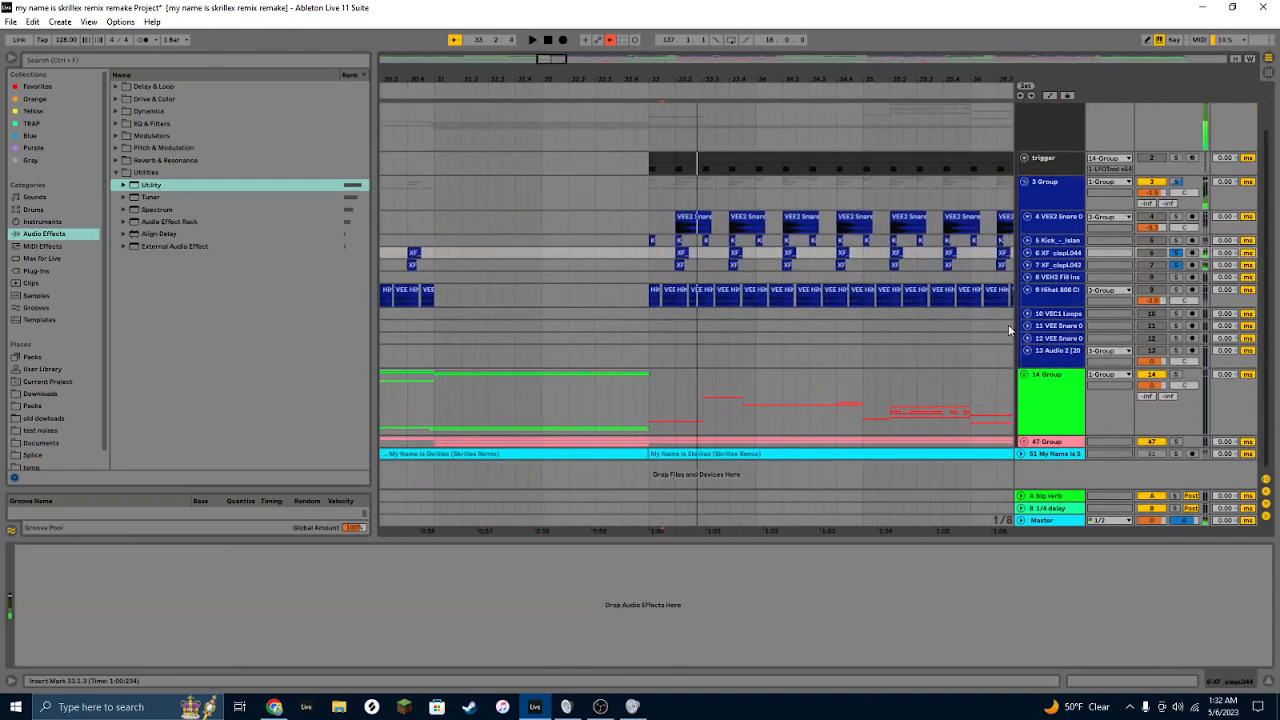
# Step: Select a stretch of the hi-hat clips from bar 33 to view its Shifter and EQ Eight and play it back
pyautogui.click(651, 290)
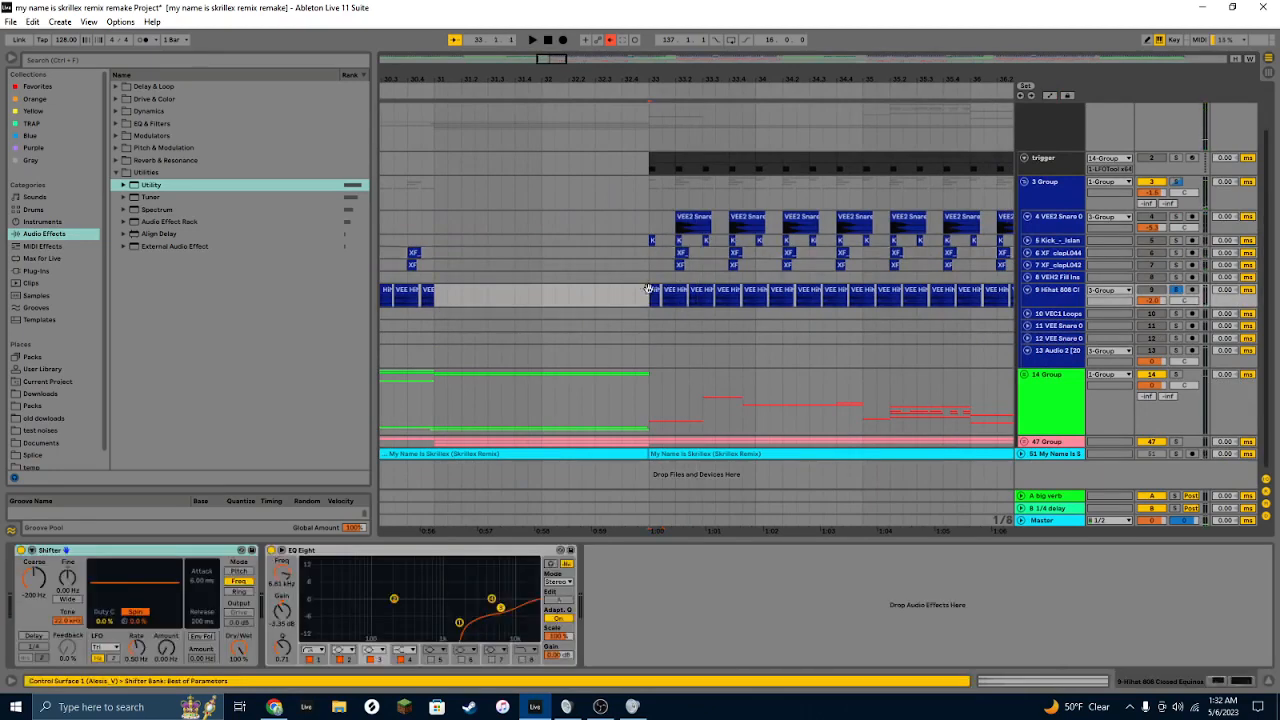
pyautogui.moveTo(635, 294); pyautogui.dragTo(838, 299)
pyautogui.click(838, 299)
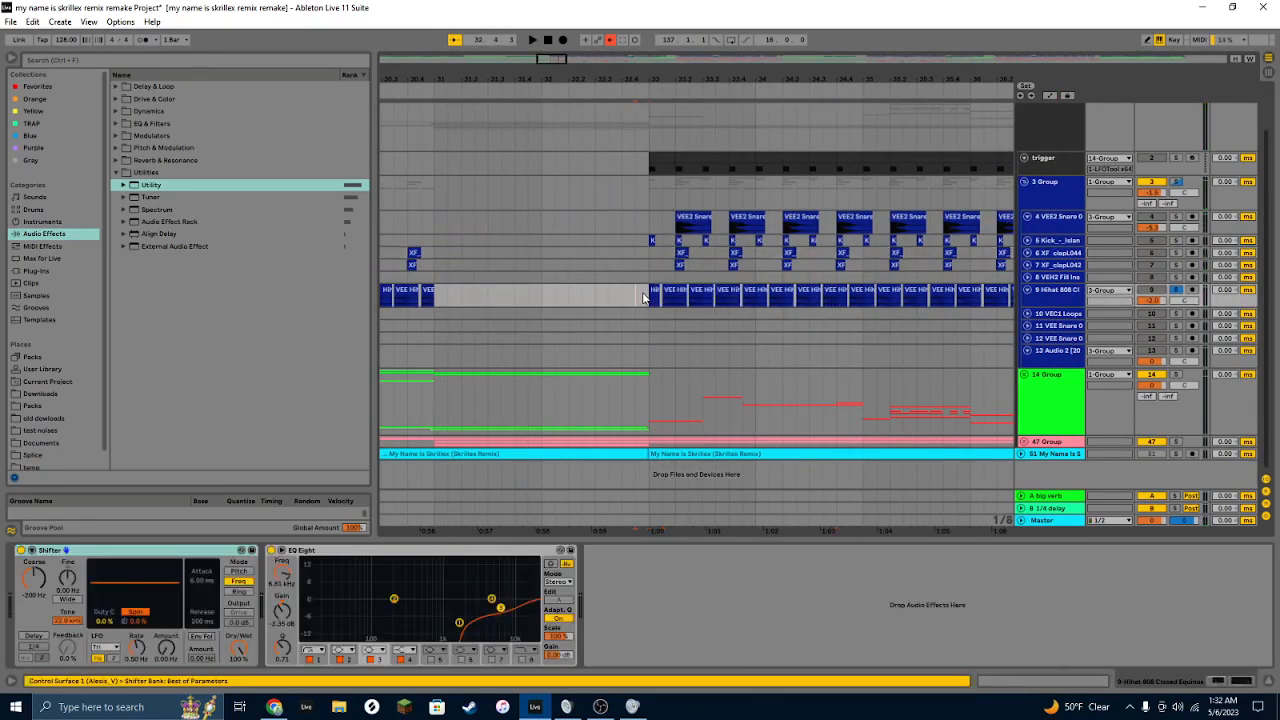
pyautogui.moveTo(645, 297); pyautogui.dragTo(822, 297)
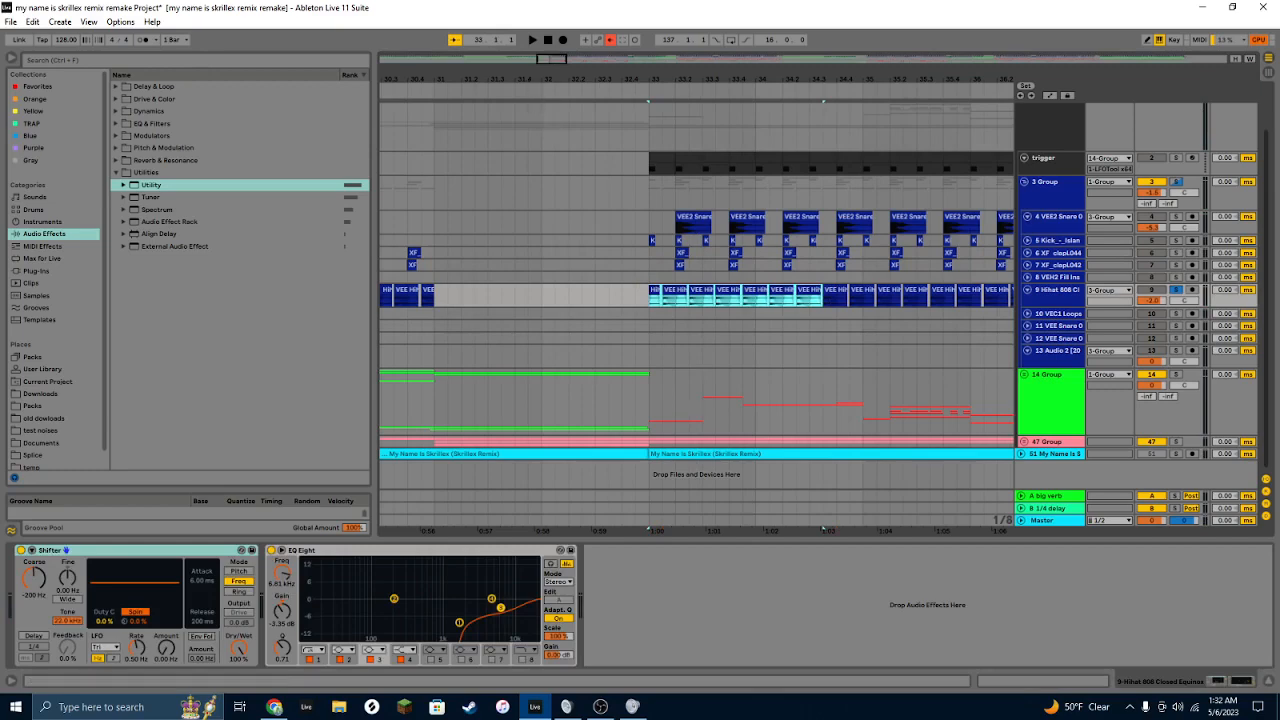
pyautogui.moveTo(552, 59); pyautogui.dragTo(552, 35)
pyautogui.press('space')
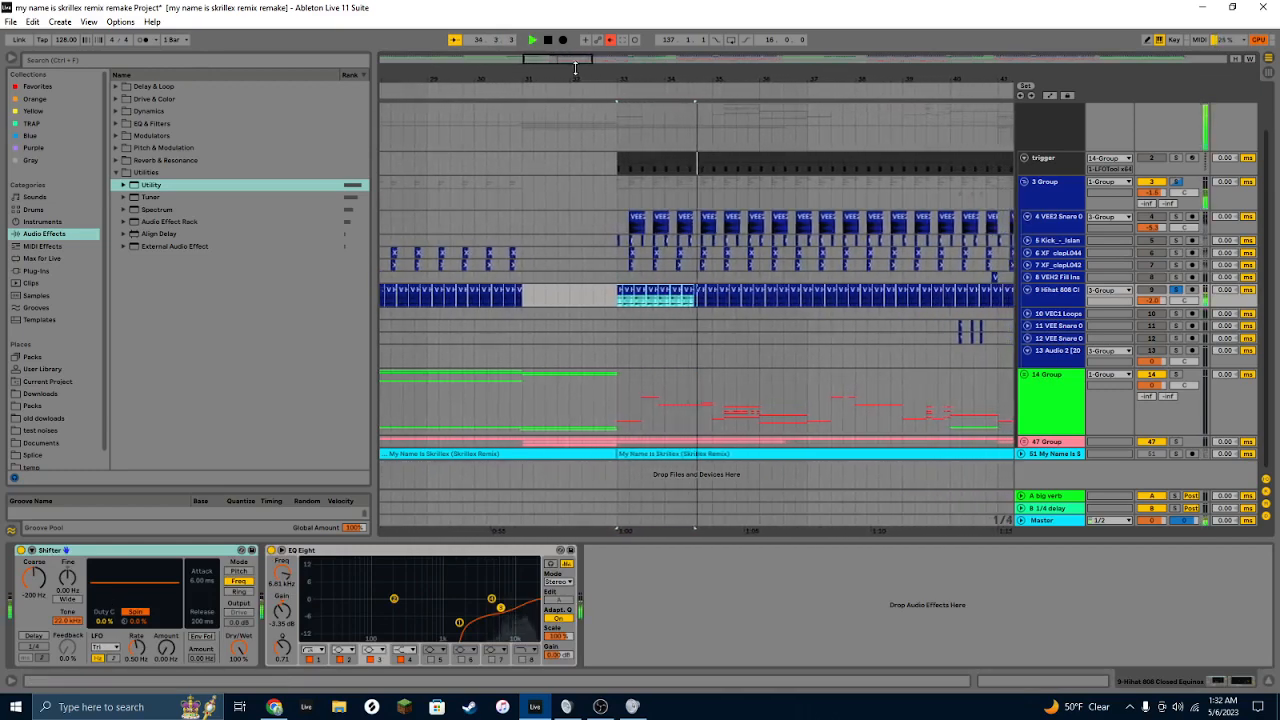
# Step: Select the snare clip on track 11 and play the arrangement from bar 40
pyautogui.moveTo(575, 67); pyautogui.dragTo(597, 67)
pyautogui.press('space')
pyautogui.click(762, 327)
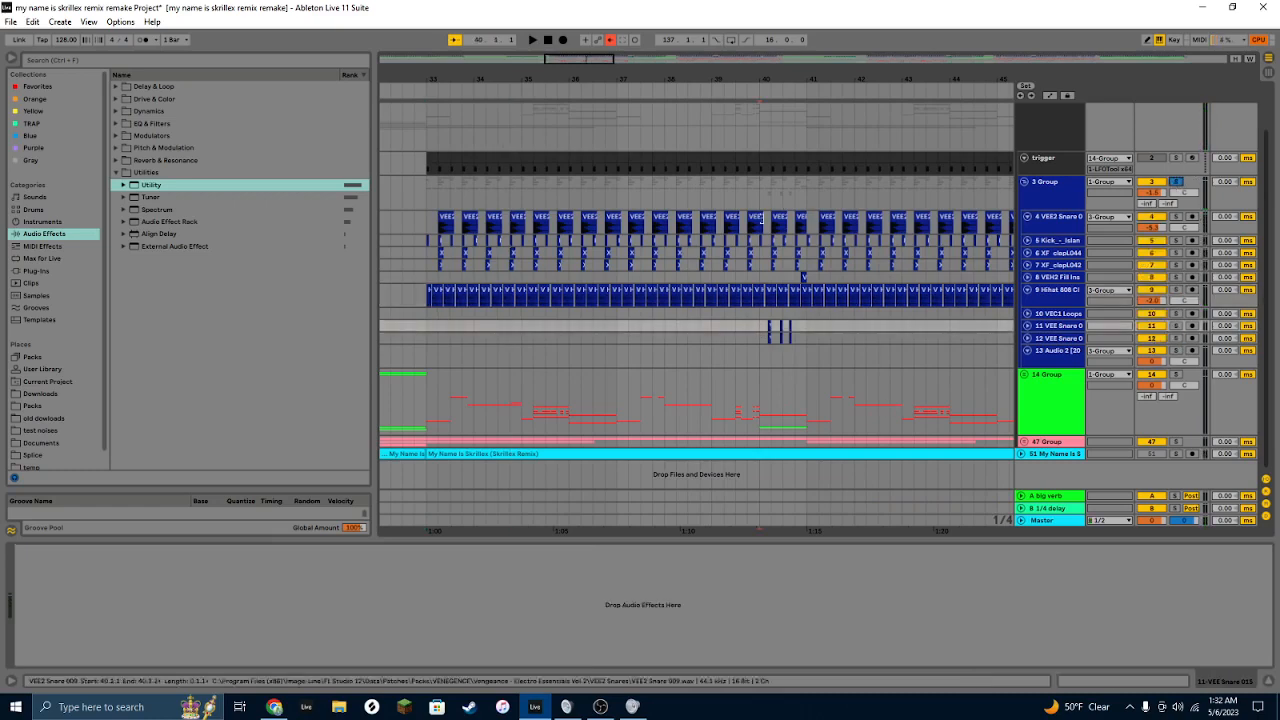
pyautogui.click(762, 204)
pyautogui.press('space')
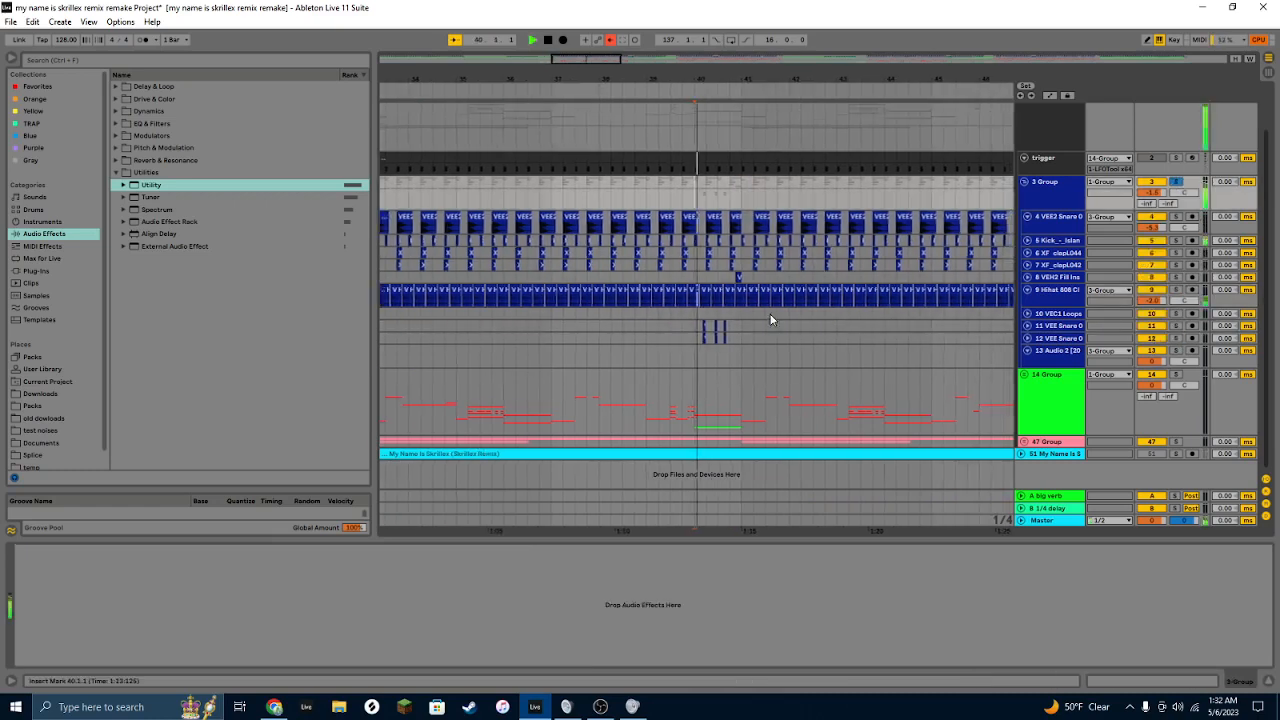
# Step: Stop playback, select the fill-in clip on track 8 to view its Audio Effect Rack, Transient Shaper and Saturator, and play it
pyautogui.press('space')
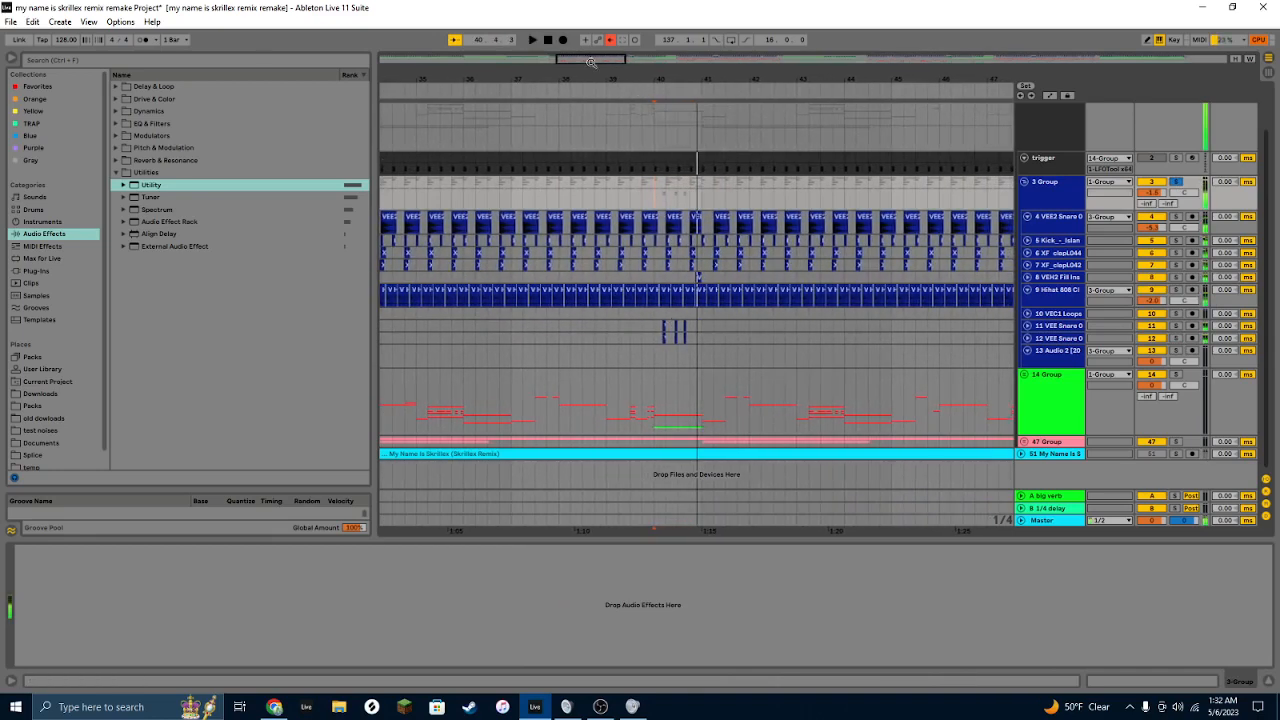
pyautogui.moveTo(662, 80); pyautogui.dragTo(637, 134)
pyautogui.click(782, 277)
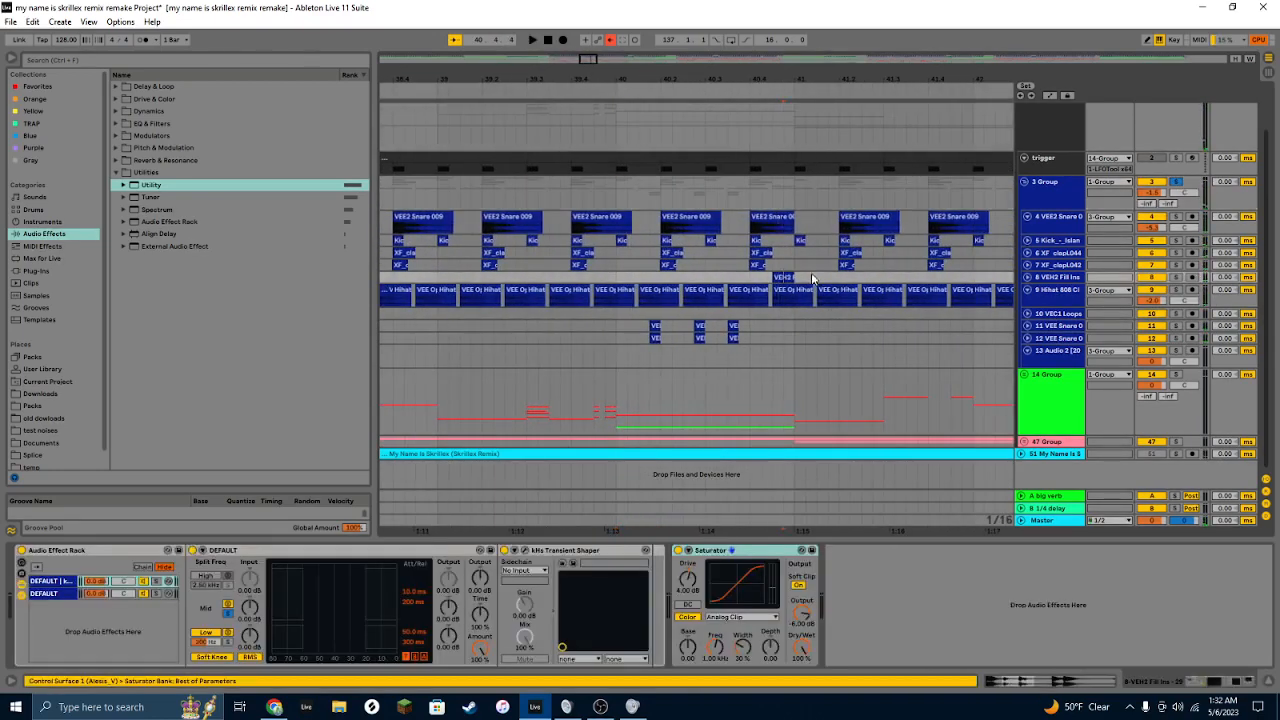
pyautogui.click(781, 269)
pyautogui.click(781, 273)
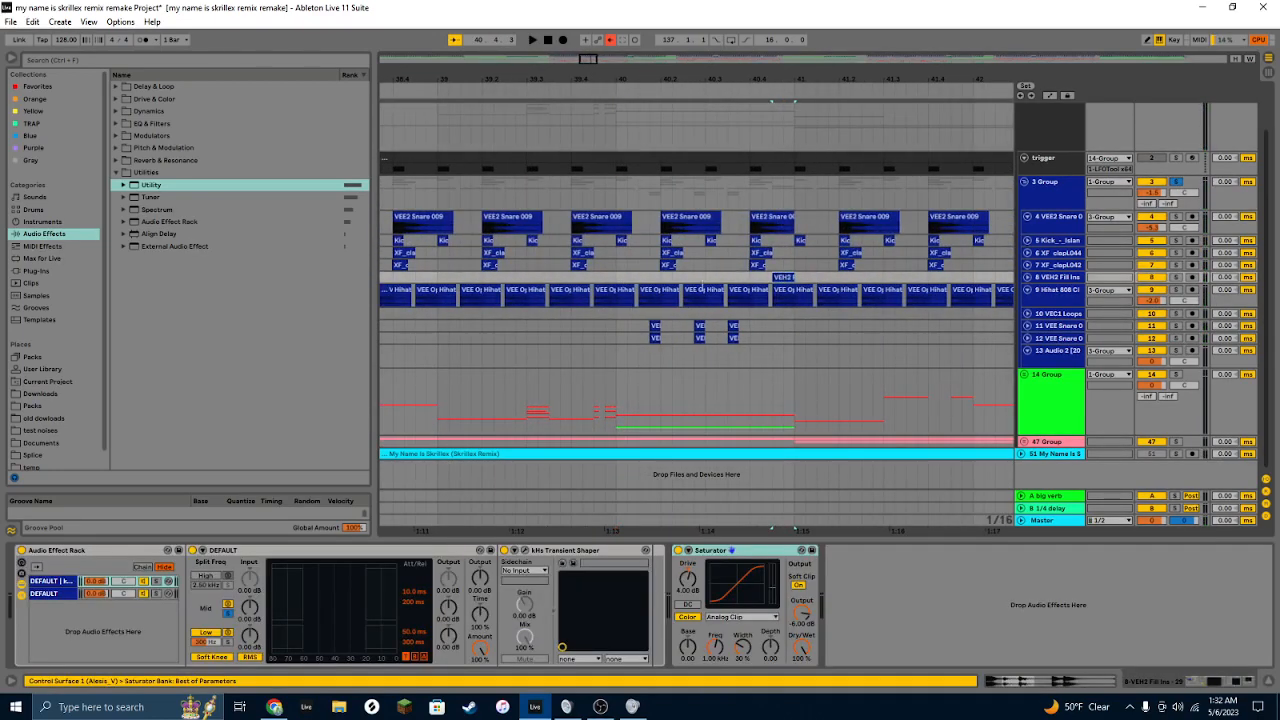
pyautogui.click(640, 283)
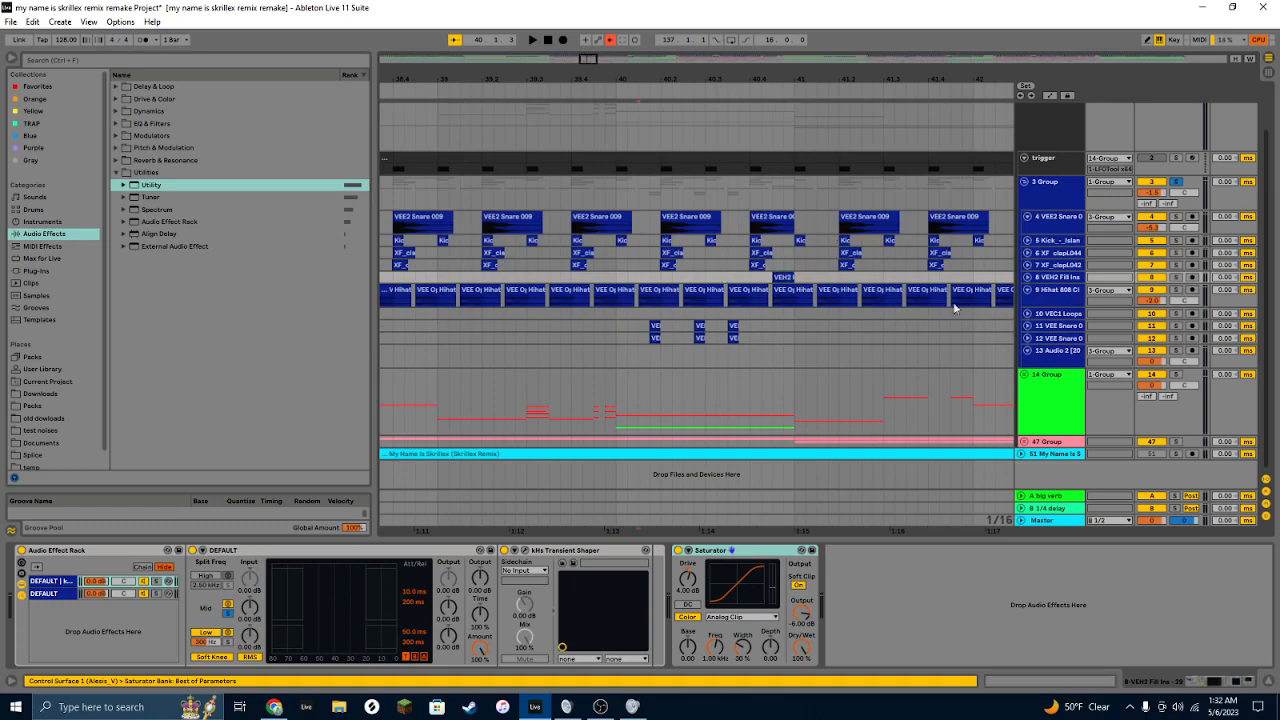
pyautogui.click(618, 262)
pyautogui.press('space')
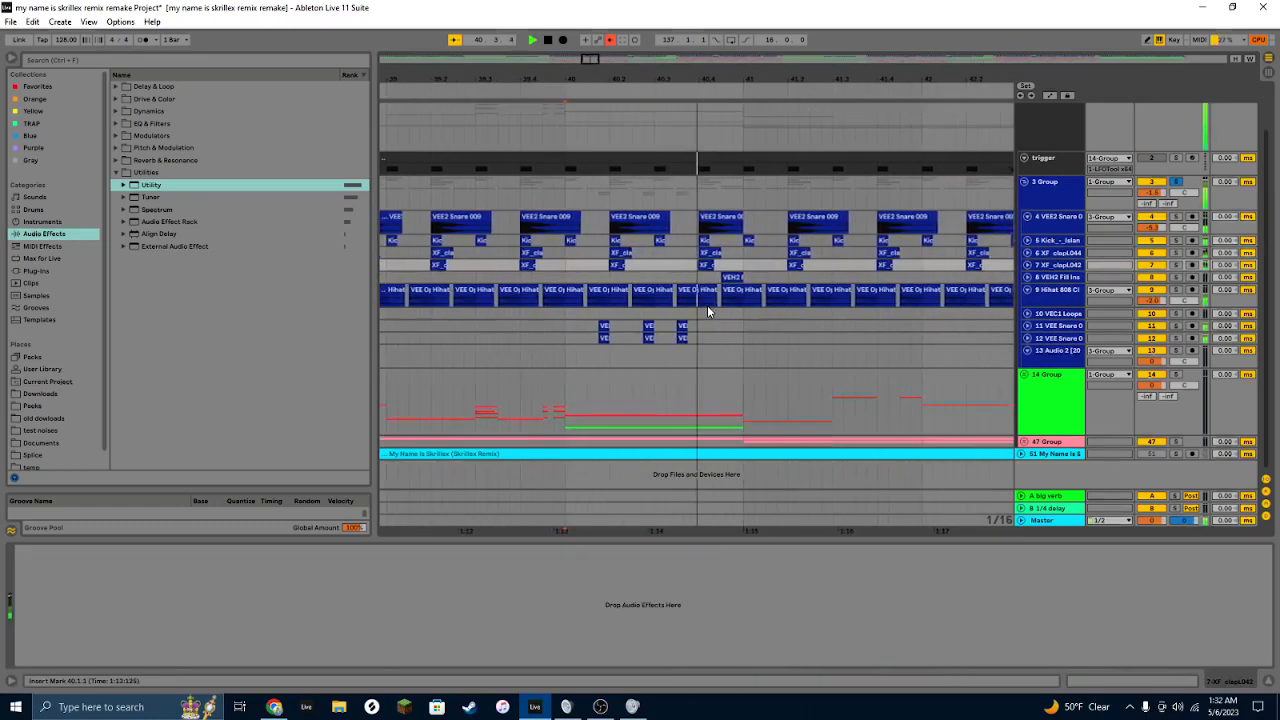
# Step: Stop playback, turn off the solo on group 3 and play the arrangement from bar 33
pyautogui.press('space')
pyautogui.moveTo(671, 79); pyautogui.dragTo(671, 52)
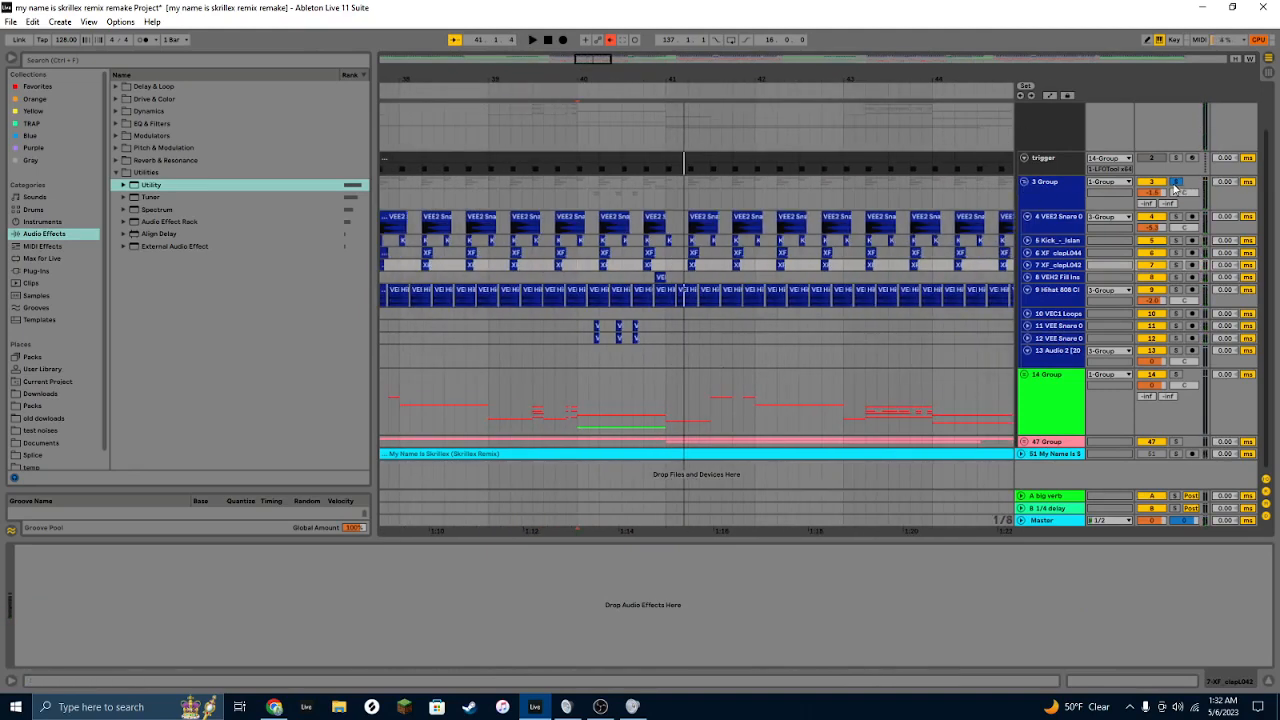
pyautogui.click(1176, 183)
pyautogui.moveTo(731, 79); pyautogui.dragTo(731, 45)
pyautogui.click(608, 398)
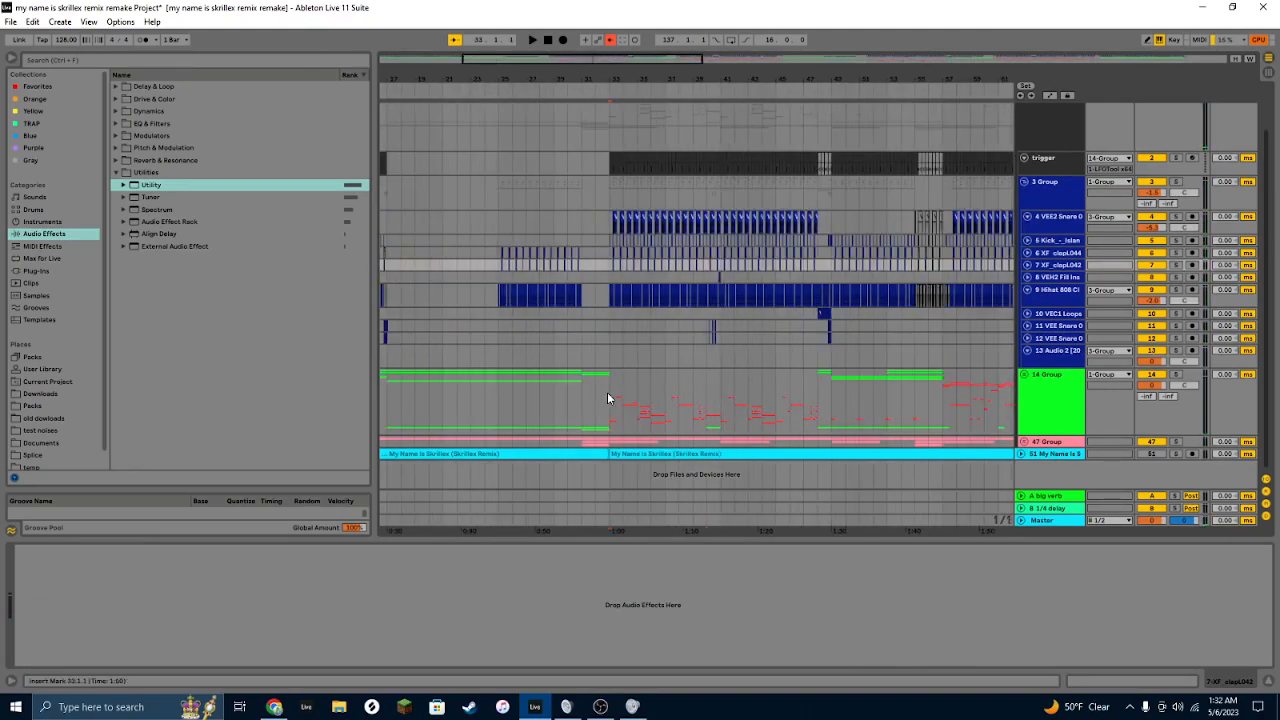
pyautogui.press('space')
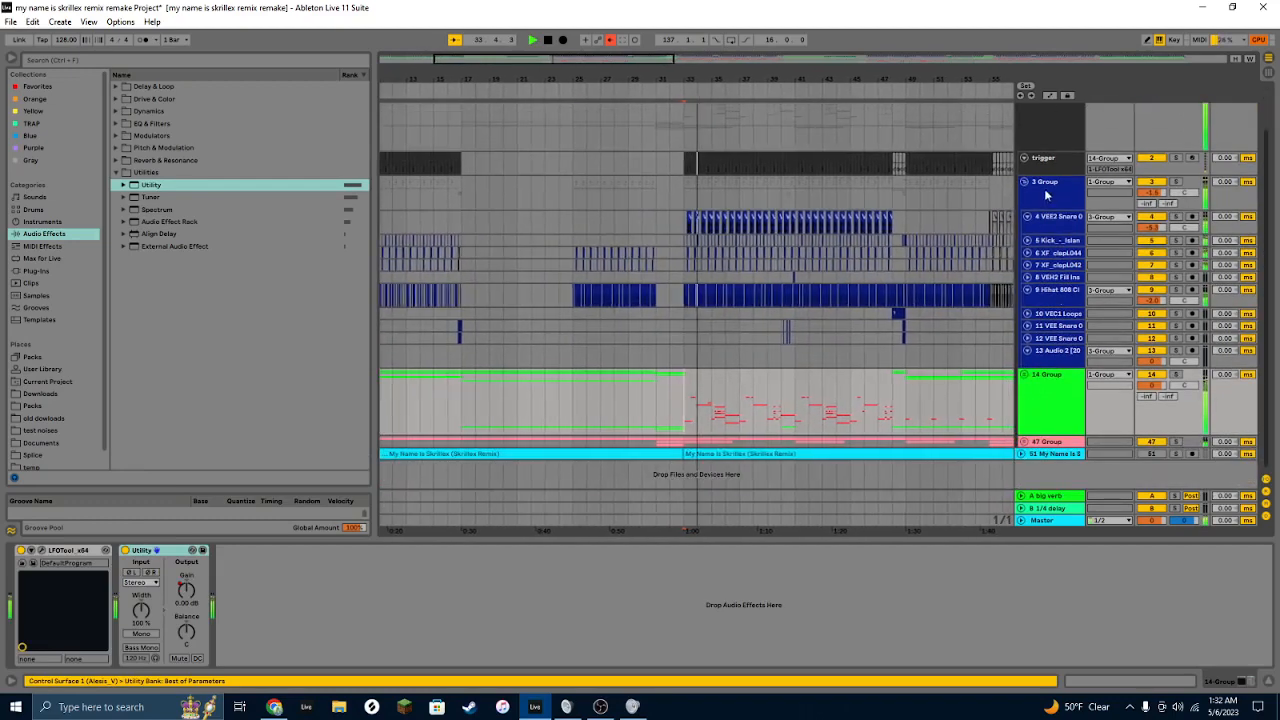
# Step: Collapse the 3 Group and trigger group tracks to focus on the 14 Group's clips
pyautogui.click(1024, 182)
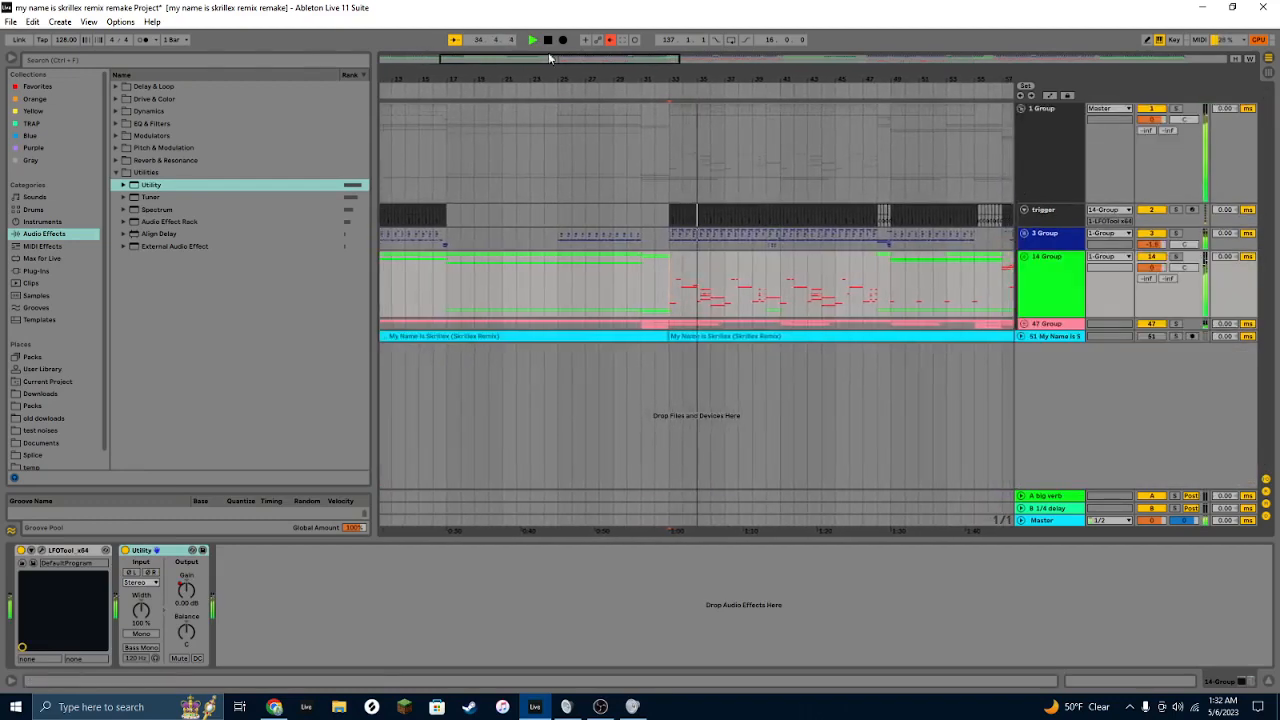
pyautogui.click(1024, 210)
pyautogui.moveTo(778, 79); pyautogui.dragTo(775, 175)
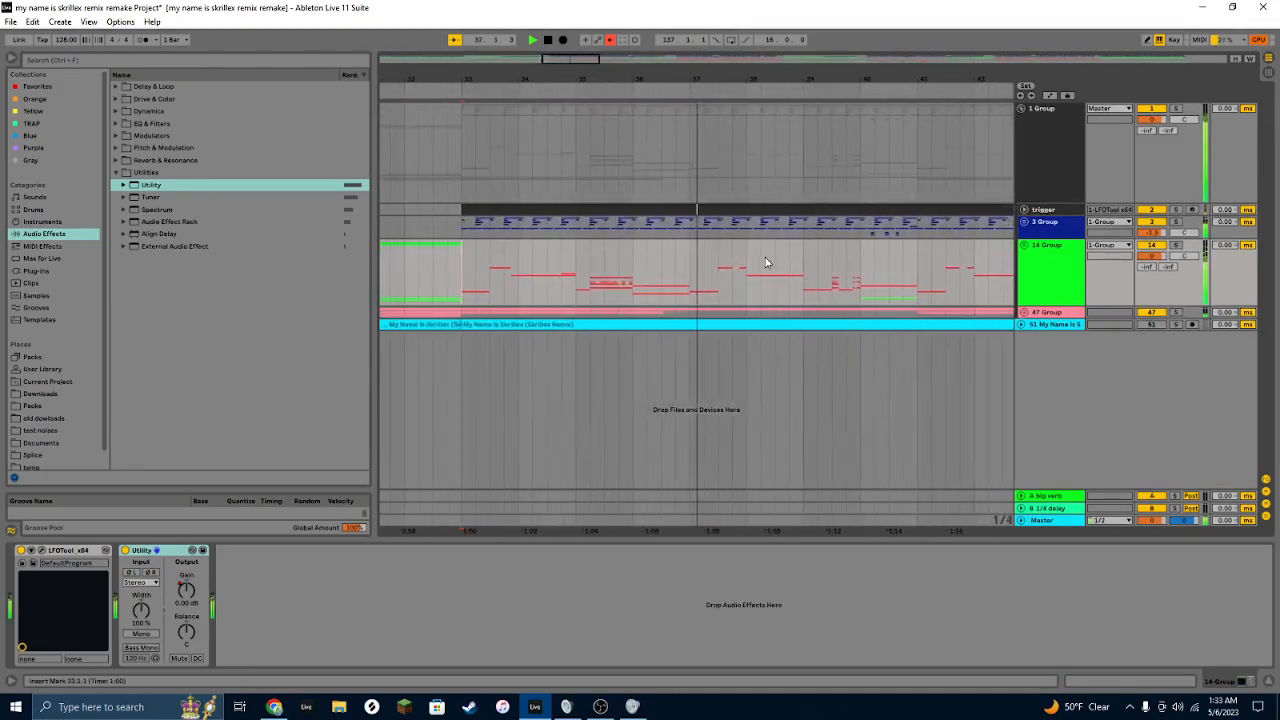